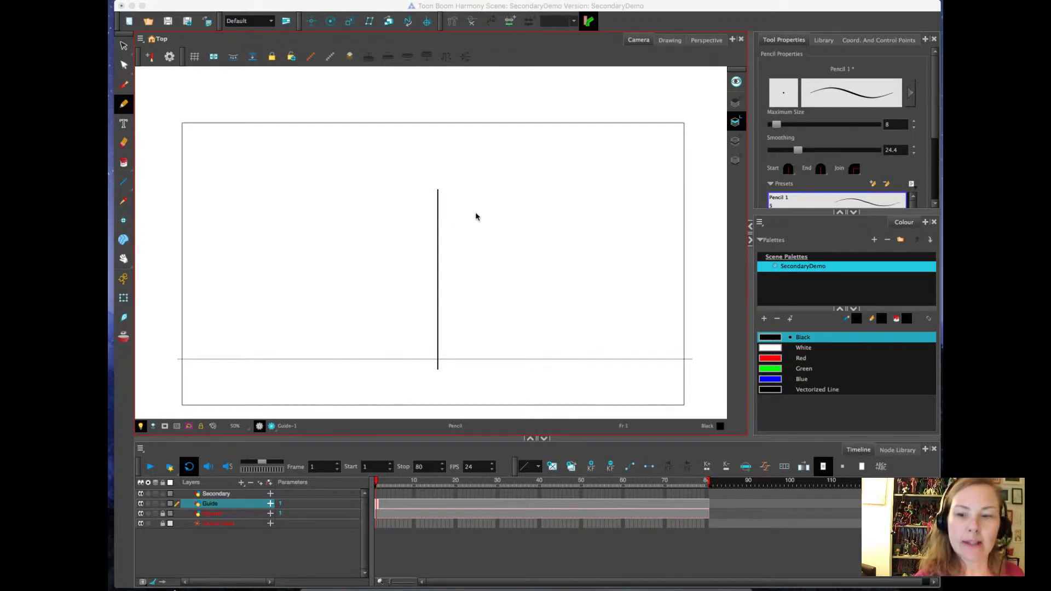
# Draw a flat horizontal figure-eight across the top of the vertical line on the Guide layer, centre it and make it slightly narrower.
pyautogui.click(378, 508)
pyautogui.moveTo(443, 185)
pyautogui.mouseDown()
pyautogui.moveTo(374, 191)
pyautogui.moveTo(493, 186)
pyautogui.mouseUp()
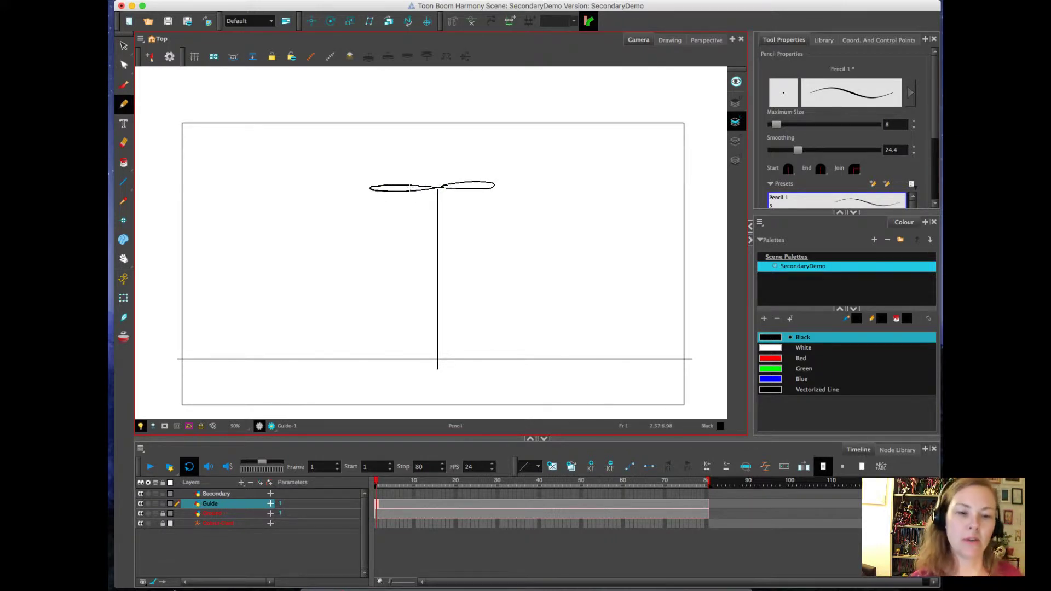
pyautogui.hotkey('alt', 's')
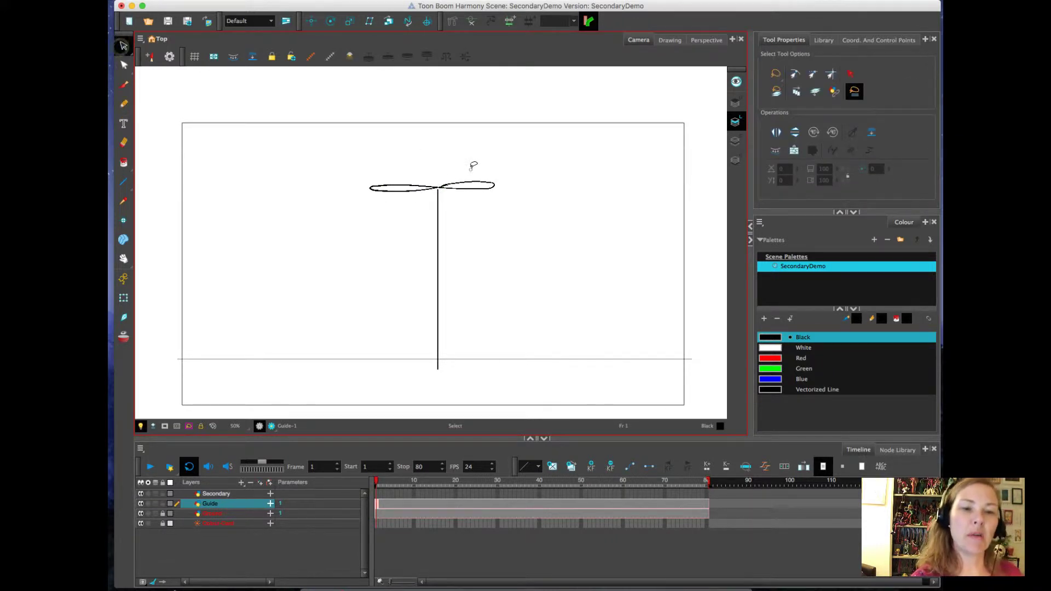
pyautogui.moveTo(471, 168)
pyautogui.mouseDown()
pyautogui.moveTo(507, 195)
pyautogui.moveTo(471, 188)
pyautogui.mouseUp()
pyautogui.moveTo(373, 187); pyautogui.dragTo(377, 188)
pyautogui.click(391, 219)
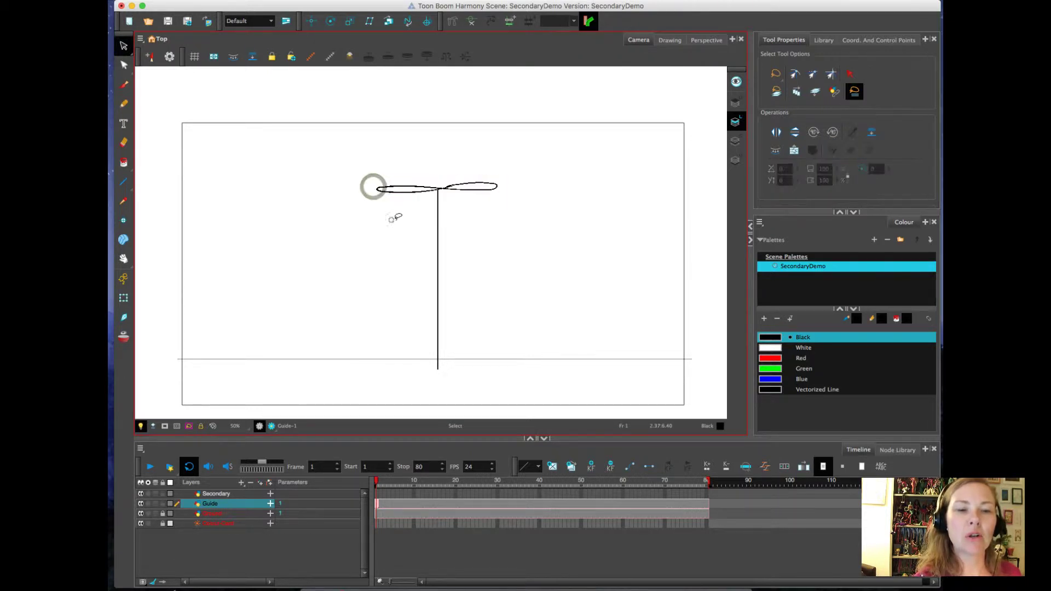
pyautogui.moveTo(504, 177)
pyautogui.mouseDown()
pyautogui.moveTo(499, 205)
pyautogui.moveTo(491, 188)
pyautogui.mouseUp()
pyautogui.click(500, 202)
pyautogui.click(506, 201)
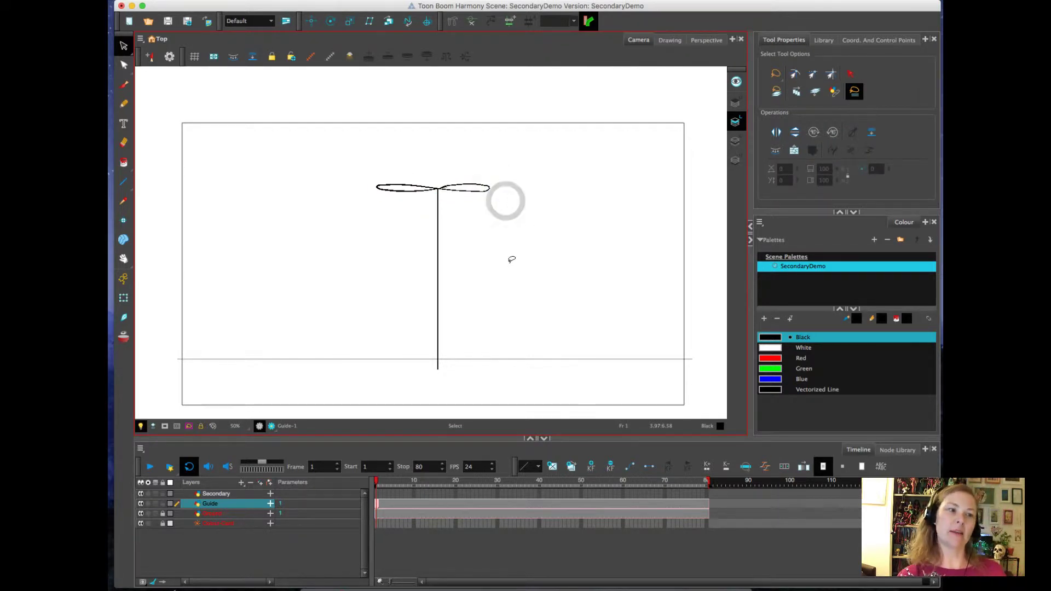
# Reshape the lower curve of the figure-eight's right loop with the Contour Editor, bowing it slightly downward.
pyautogui.click(124, 65)
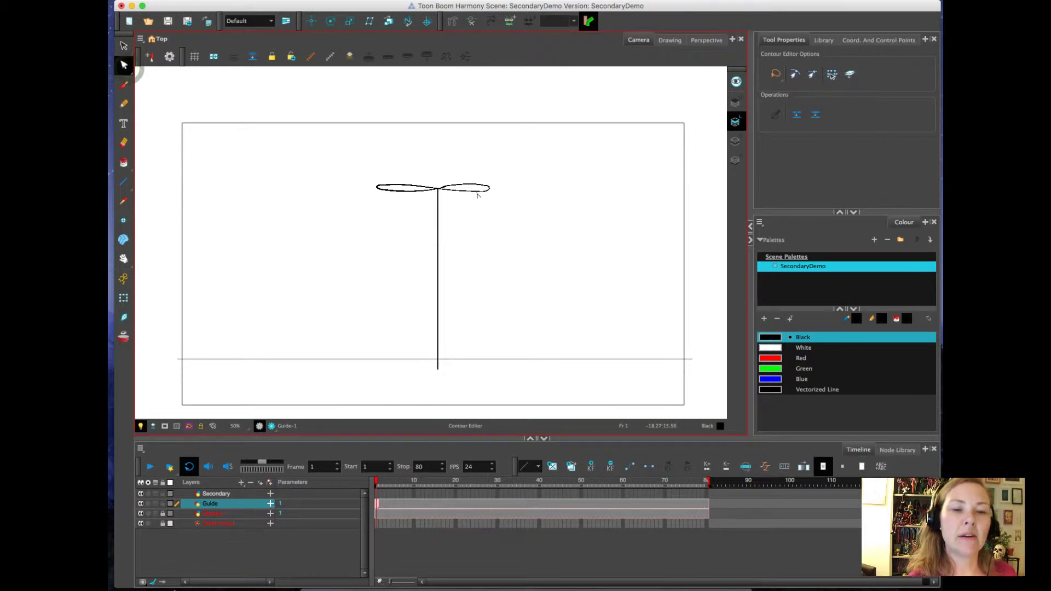
pyautogui.click(477, 191)
pyautogui.moveTo(481, 194); pyautogui.dragTo(481, 195)
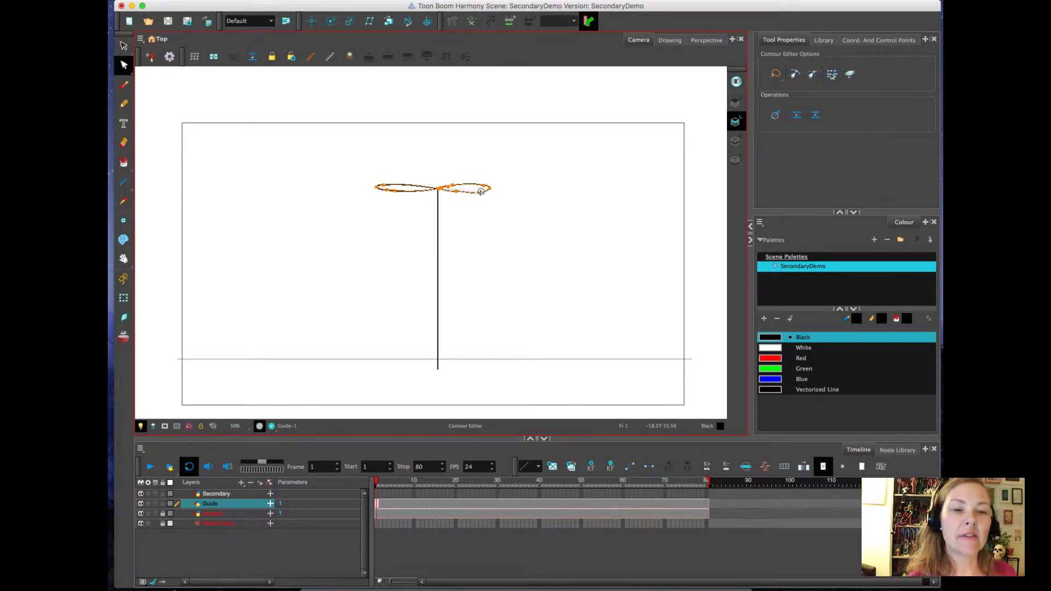
pyautogui.click(453, 189)
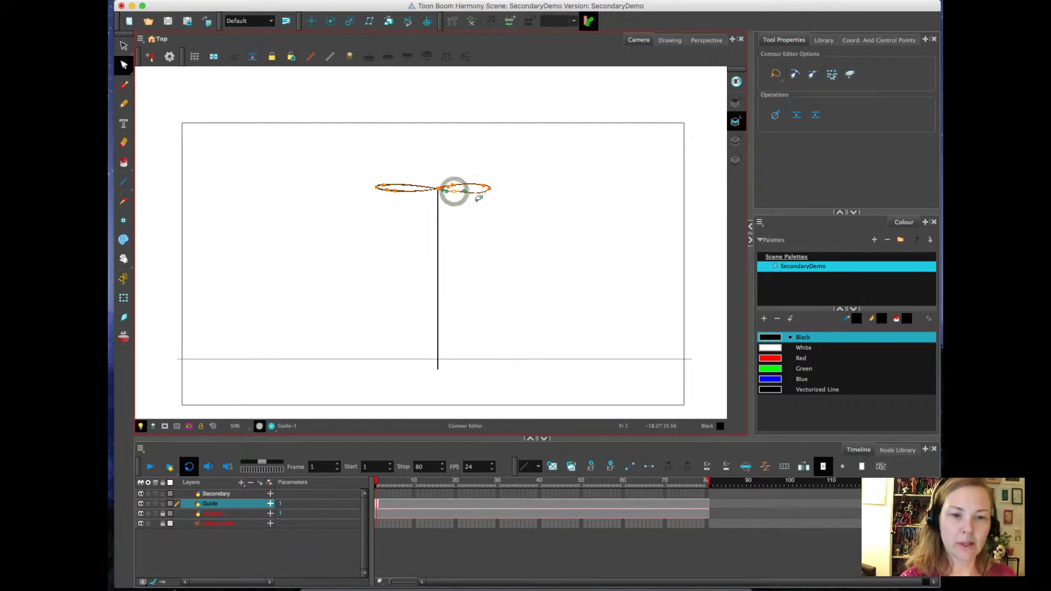
pyautogui.click(481, 204)
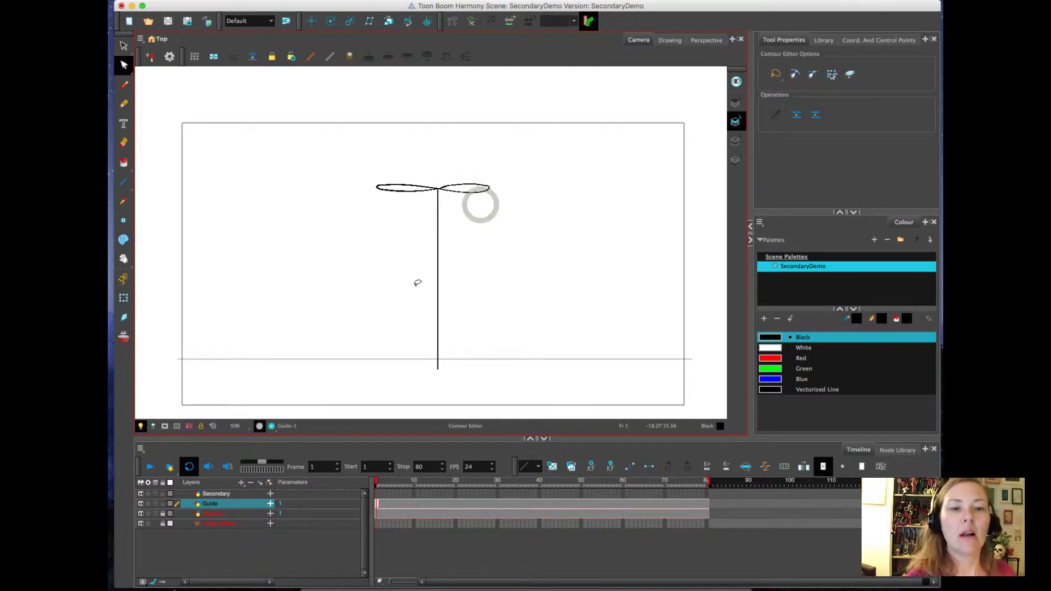
pyautogui.click(480, 190)
pyautogui.click(483, 207)
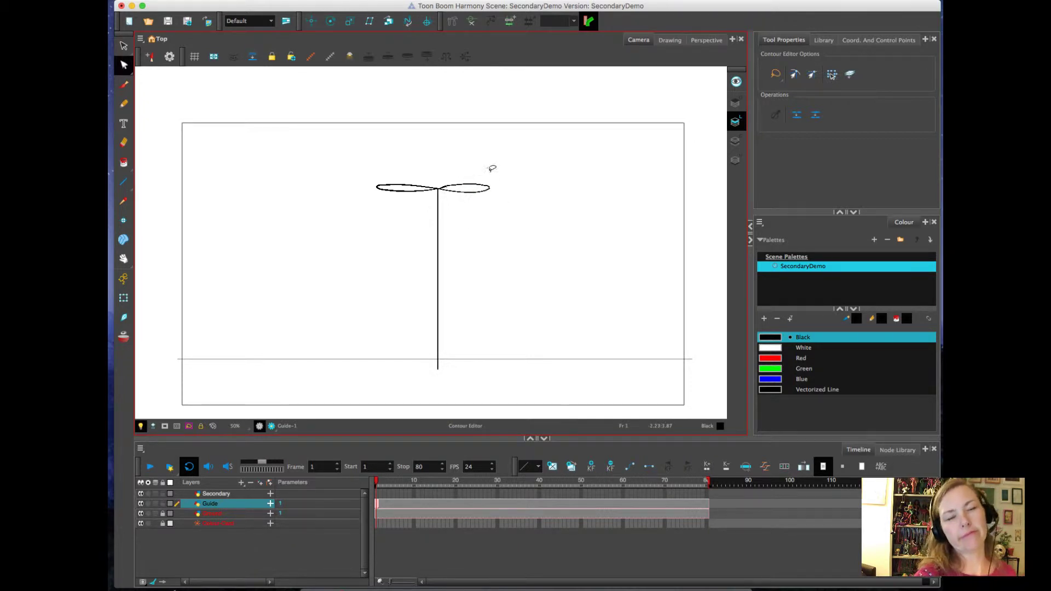
# Select the figure-eight and stretch its right end slightly outward.
pyautogui.moveTo(487, 168); pyautogui.dragTo(492, 197)
pyautogui.click(124, 46)
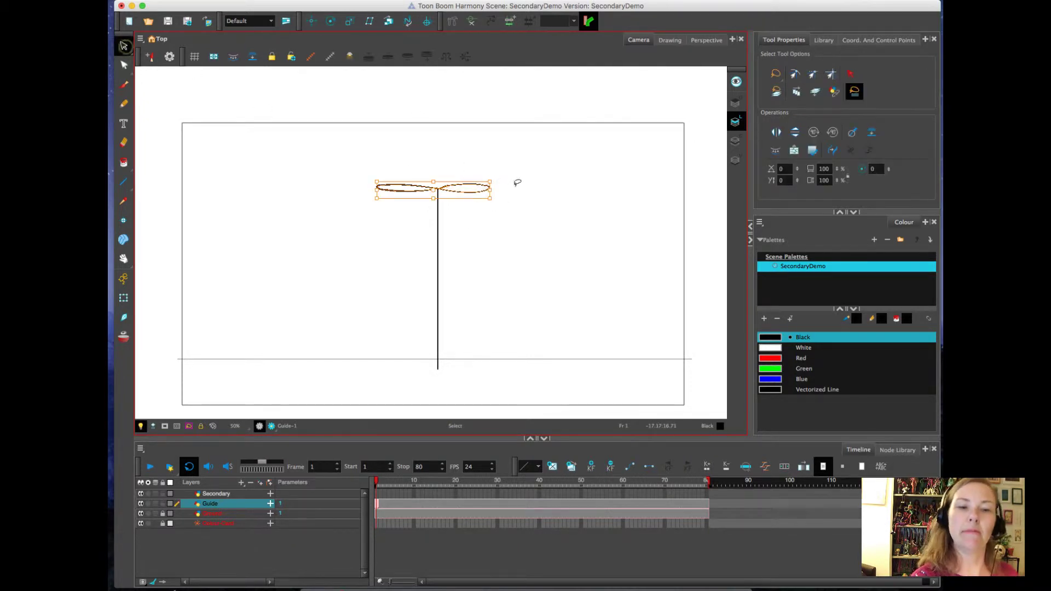
pyautogui.click(491, 190)
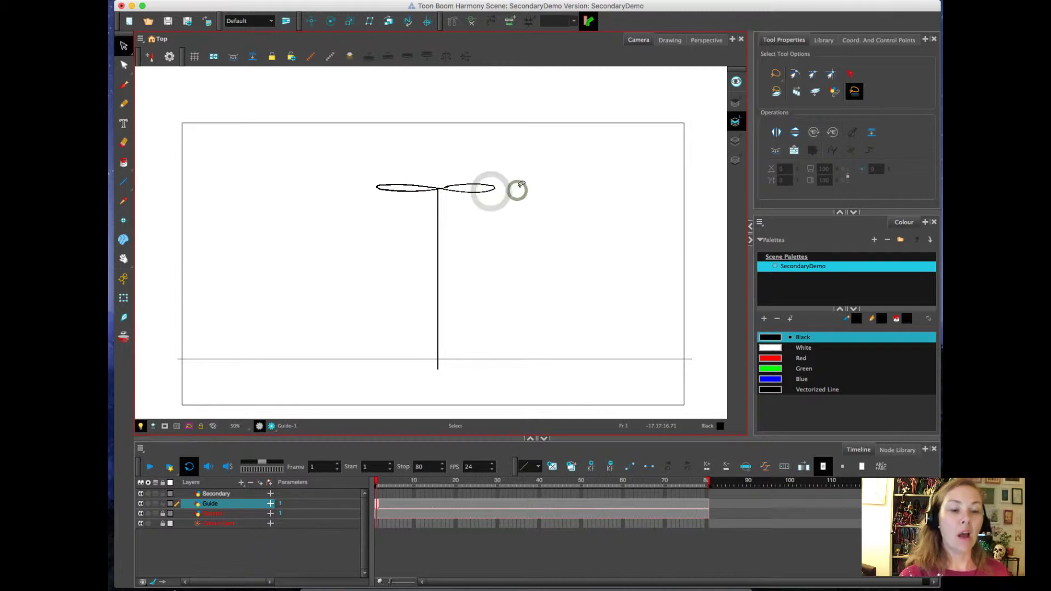
pyautogui.click(517, 188)
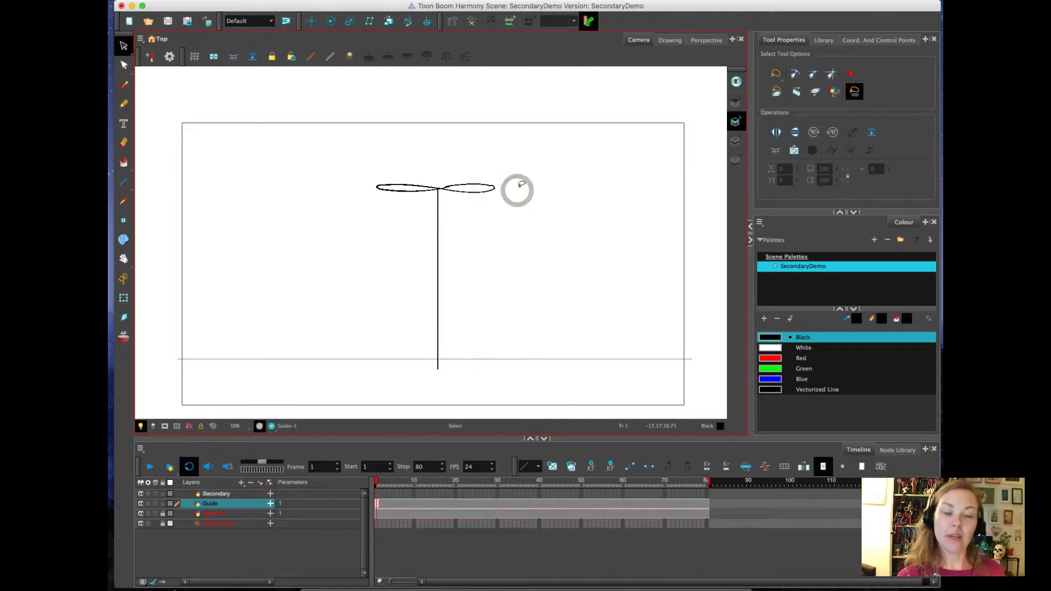
# Brush red direction arrows along the figure-eight: rightward through the centre, down around the right end and leftward over the left loop.
pyautogui.click(123, 84)
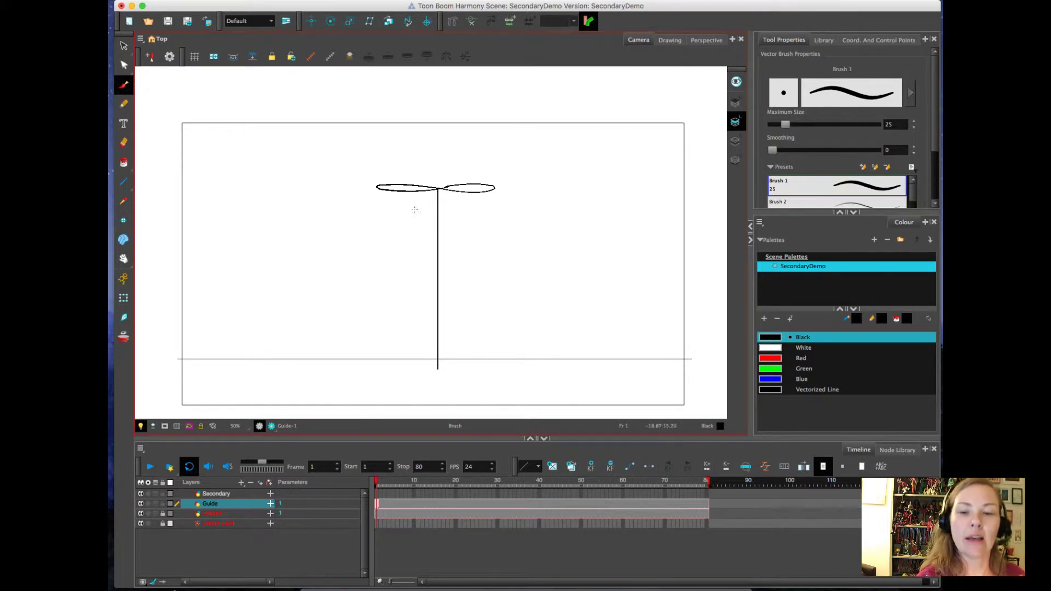
pyautogui.click(771, 358)
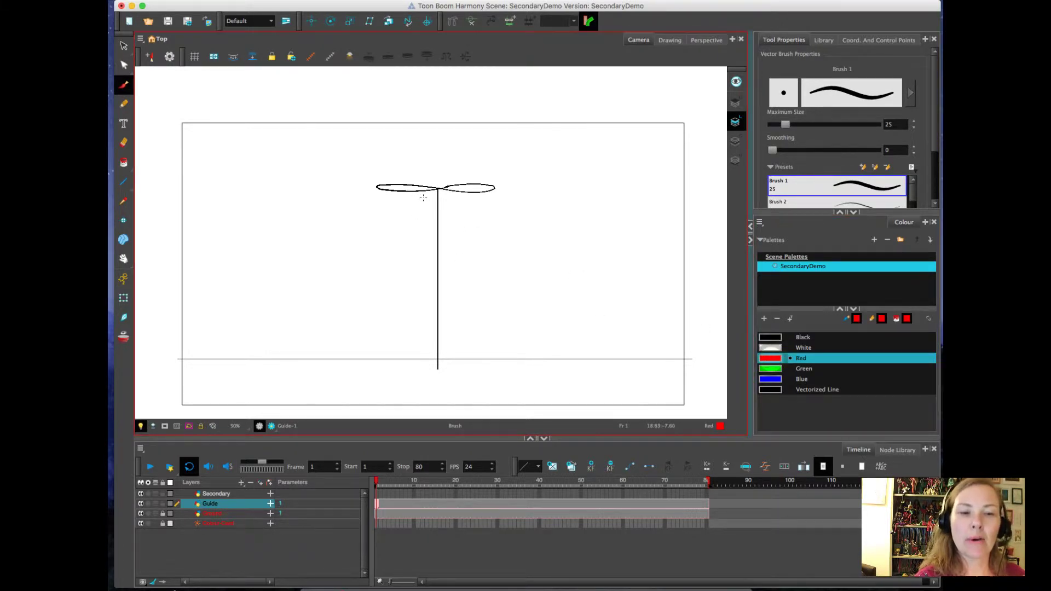
pyautogui.moveTo(406, 192)
pyautogui.mouseDown()
pyautogui.moveTo(462, 176)
pyautogui.moveTo(493, 188)
pyautogui.moveTo(483, 205)
pyautogui.mouseUp()
pyautogui.moveTo(482, 198); pyautogui.dragTo(491, 205)
pyautogui.moveTo(410, 177); pyautogui.dragTo(360, 189)
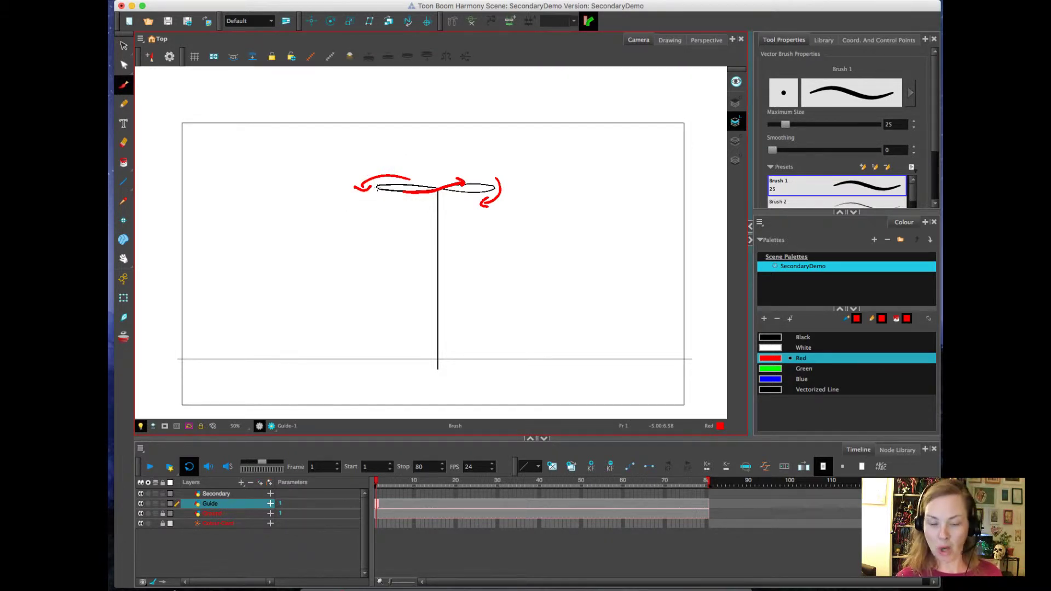
# Lock the Guide layer and draw a red pencil curve, size 21.8 and smoothing 15.9, bowing right along the vertical guide in Secondary frame 1.
pyautogui.click(162, 504)
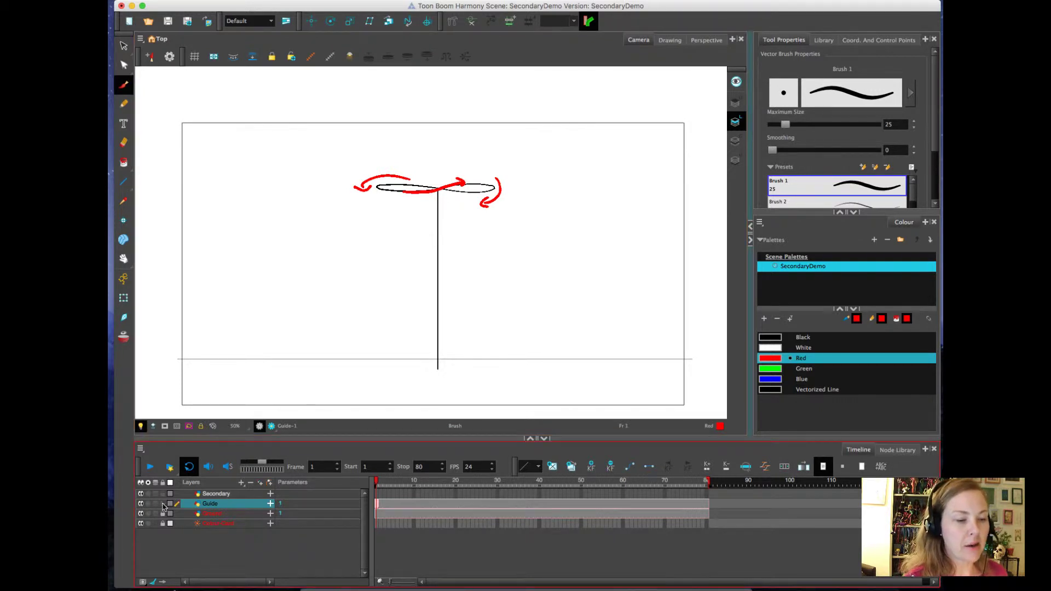
pyautogui.click(377, 494)
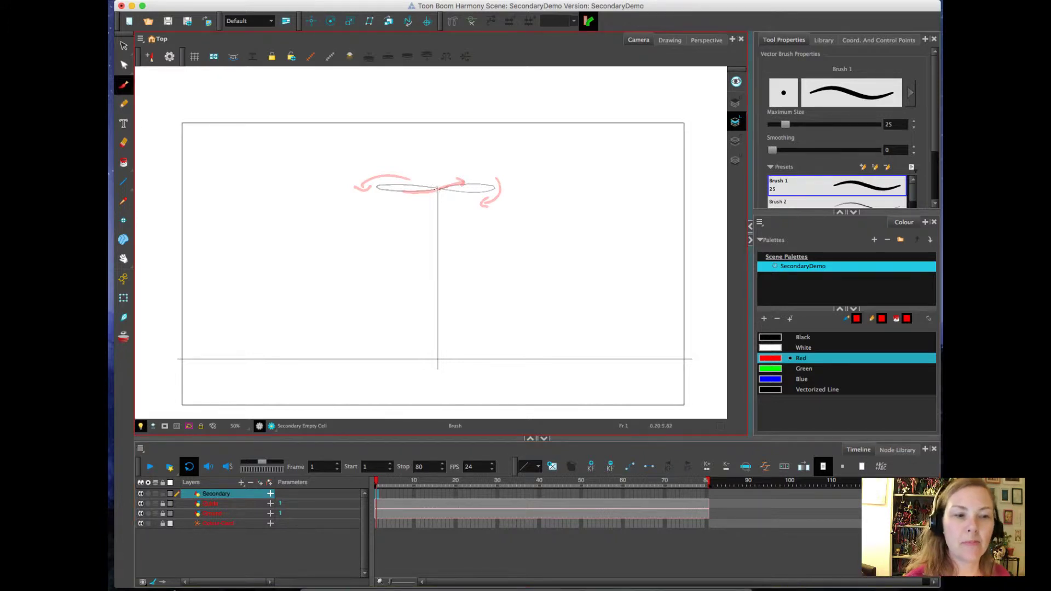
pyautogui.click(124, 104)
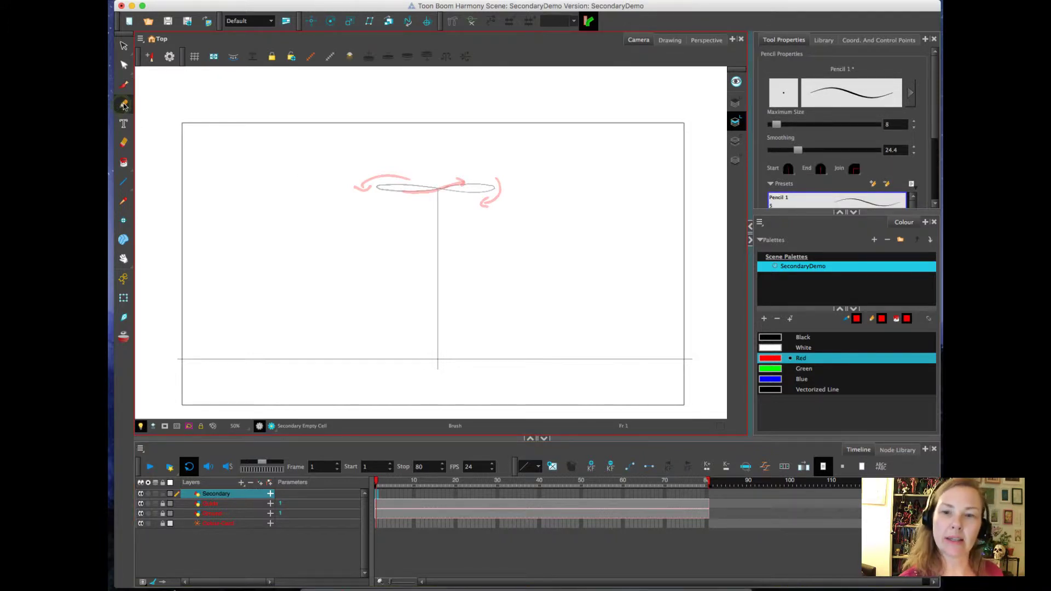
pyautogui.moveTo(776, 126); pyautogui.dragTo(784, 125)
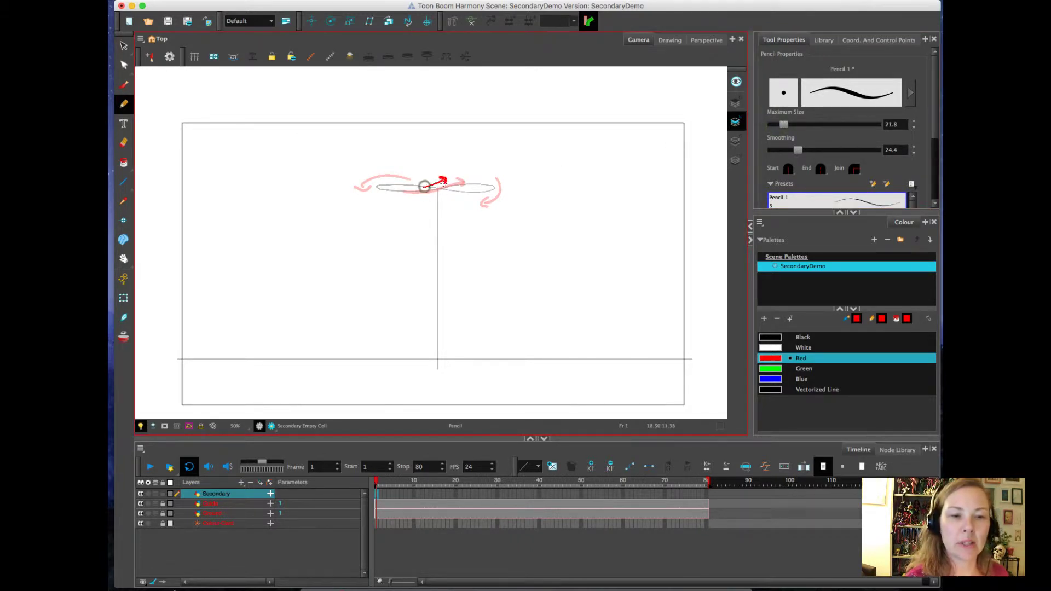
pyautogui.click(789, 151)
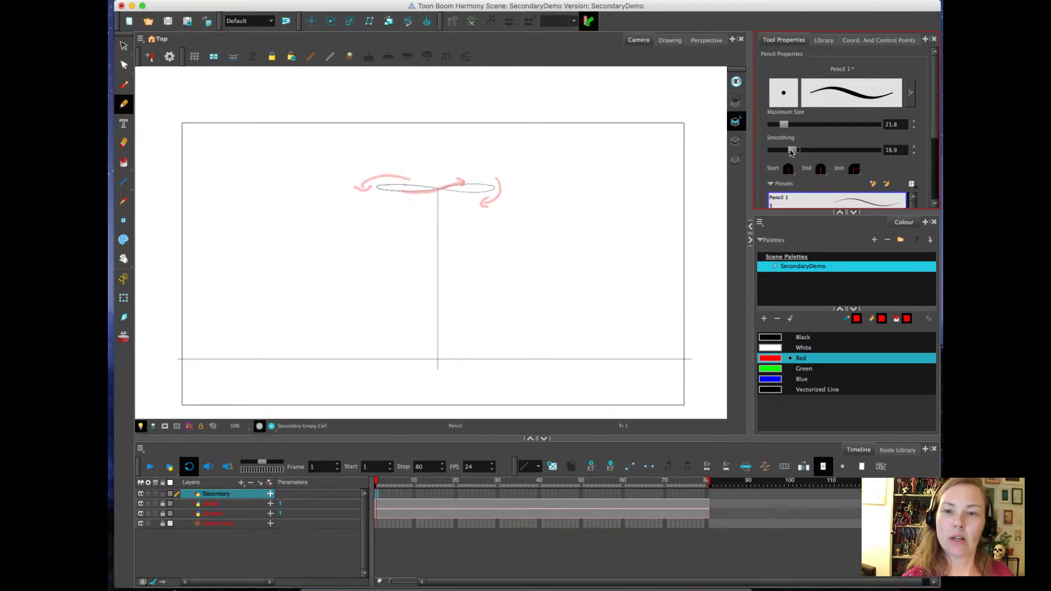
pyautogui.moveTo(437, 188)
pyautogui.mouseDown()
pyautogui.moveTo(478, 246)
pyautogui.moveTo(477, 289)
pyautogui.moveTo(438, 370)
pyautogui.mouseUp()
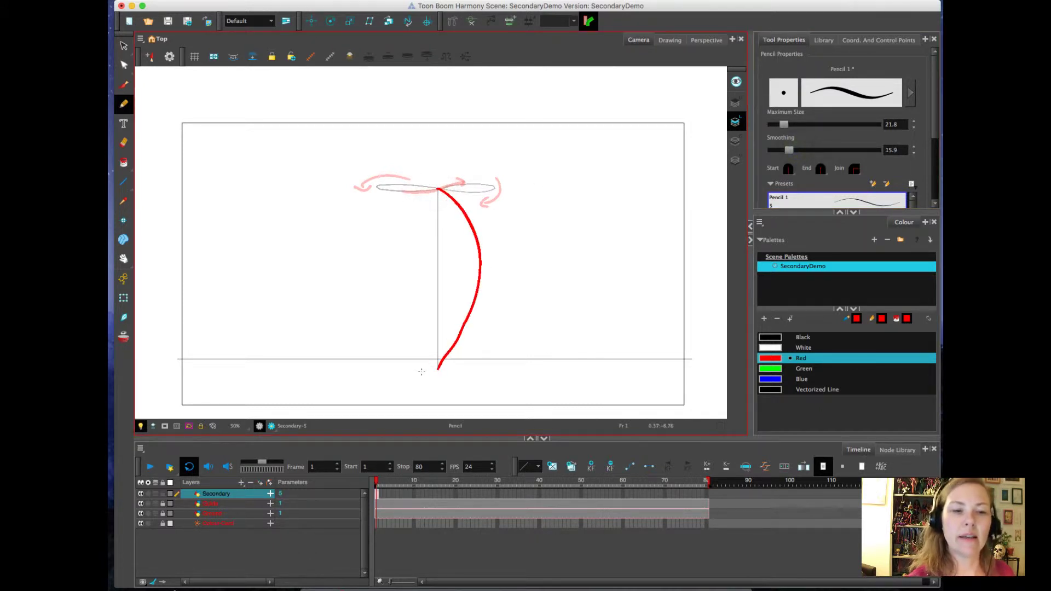
# Select the red curve and apply the Smooth operation to it twice.
pyautogui.hotkey('alt', 's')
pyautogui.click(450, 314)
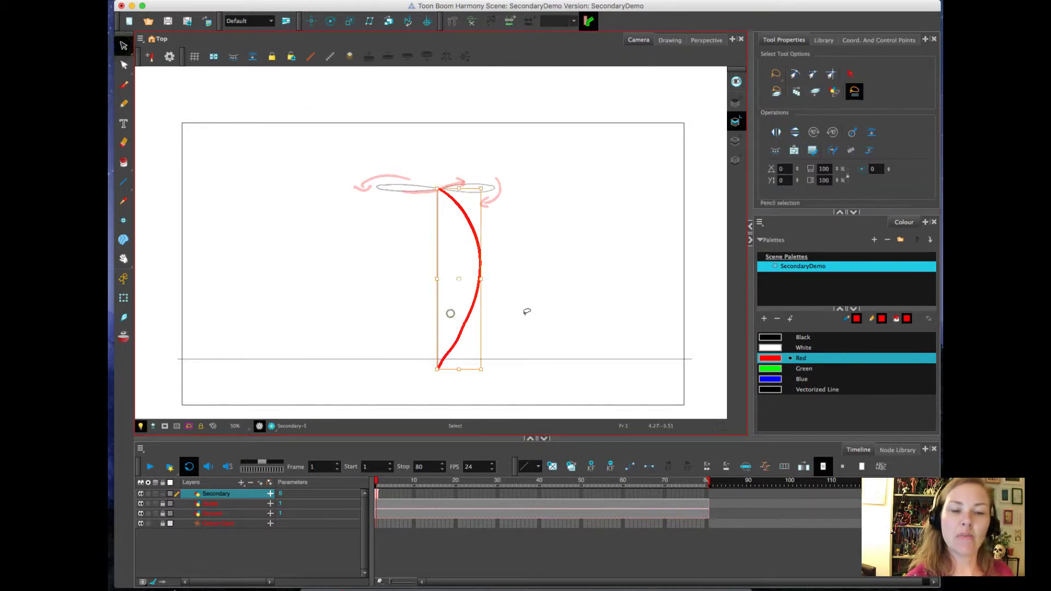
pyautogui.click(852, 134)
pyautogui.click(852, 134)
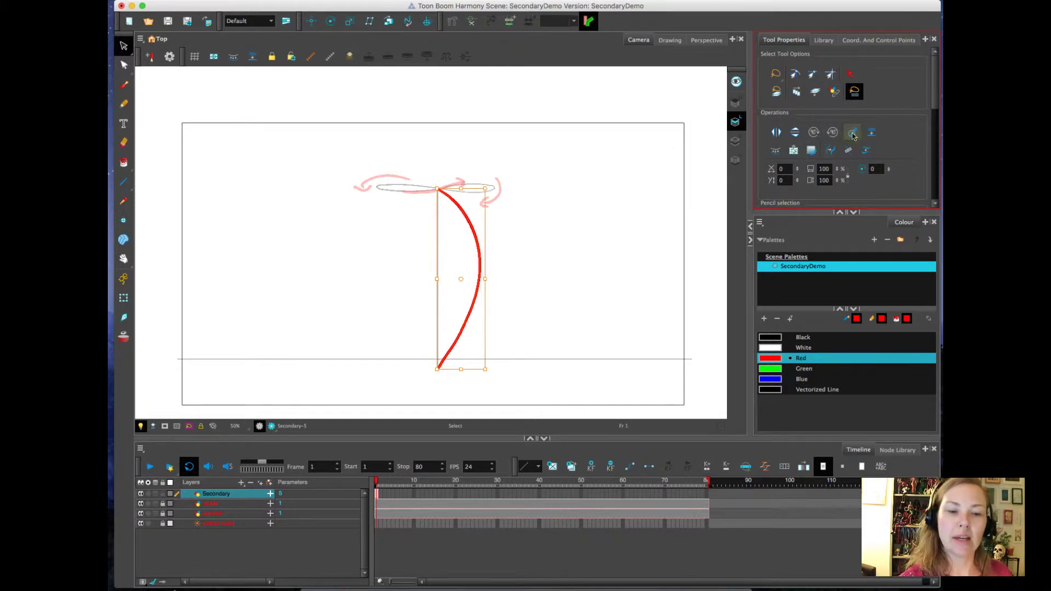
# Delete the contour point nearest the red curve's bottom end and refine the bend at the point above it.
pyautogui.click(123, 65)
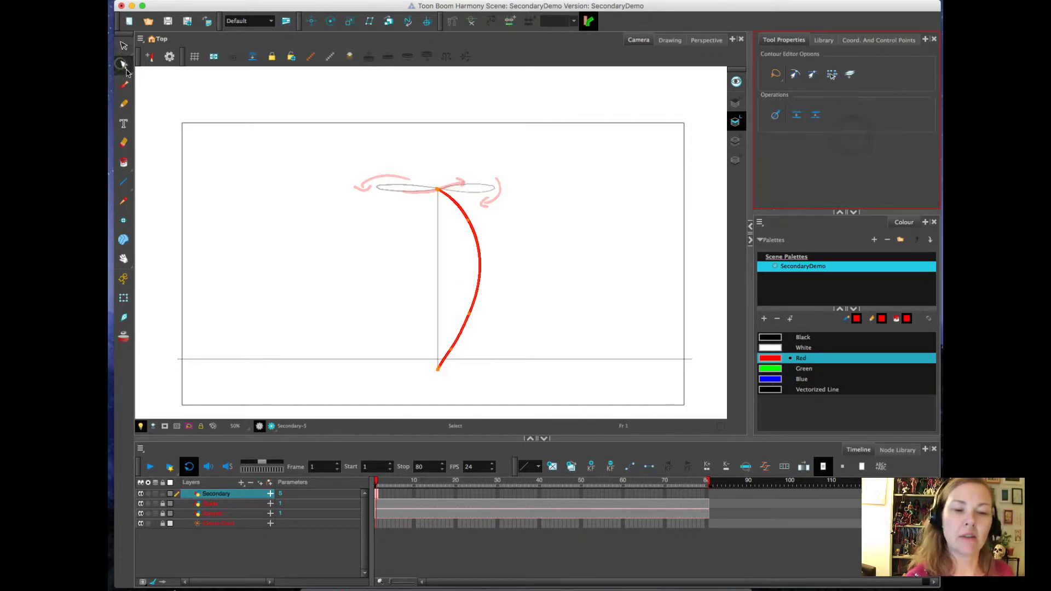
pyautogui.click(452, 350)
pyautogui.press('Delete')
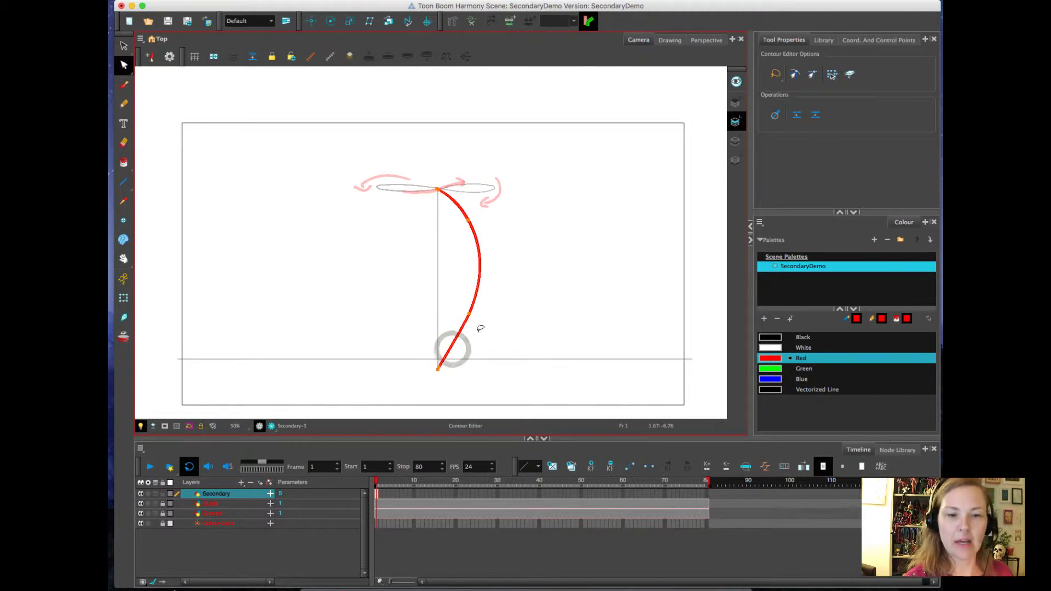
pyautogui.click(471, 312)
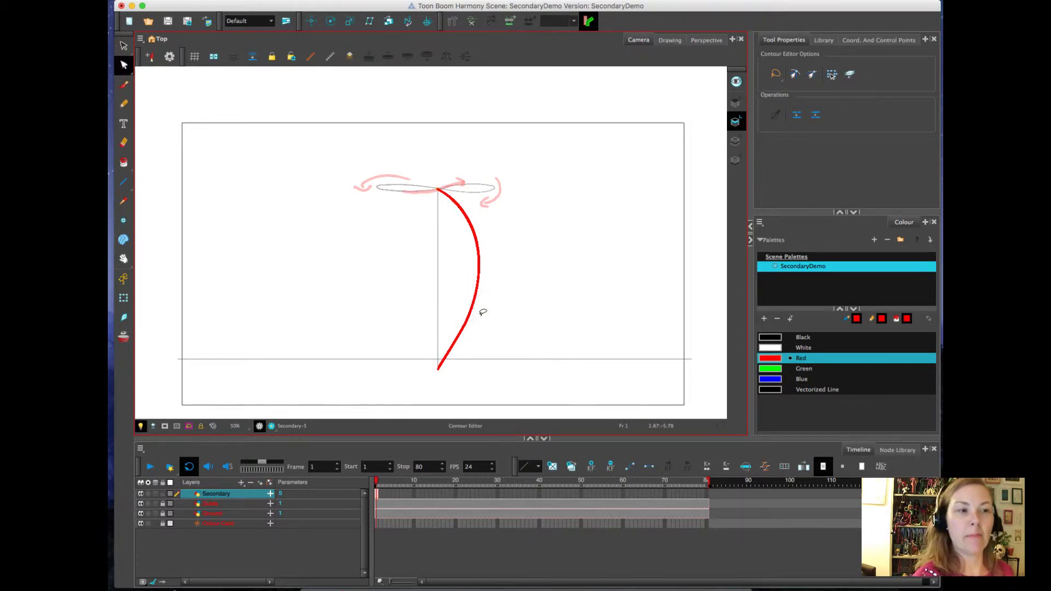
# Copy the red curve from frame 1 and paste it into frame 5 of the Secondary layer.
pyautogui.click(123, 47)
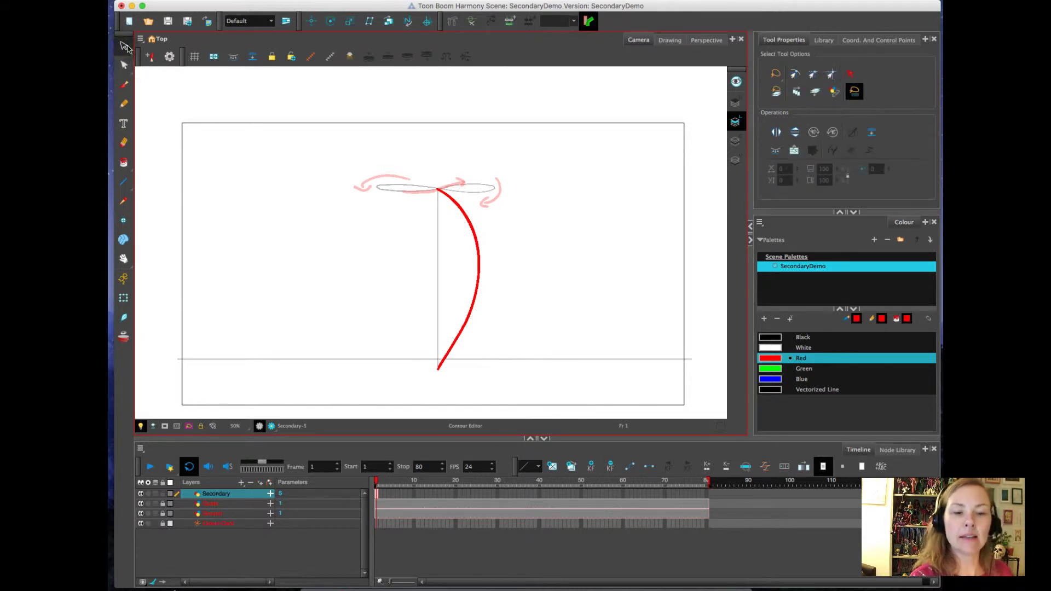
pyautogui.click(463, 255)
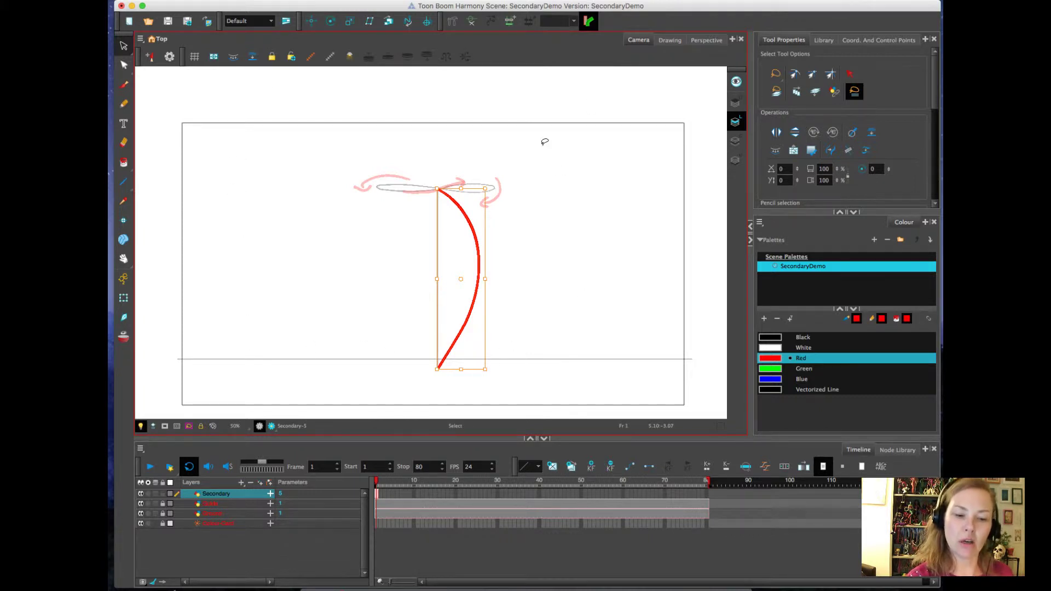
pyautogui.click(560, 184)
pyautogui.moveTo(531, 233); pyautogui.dragTo(461, 287)
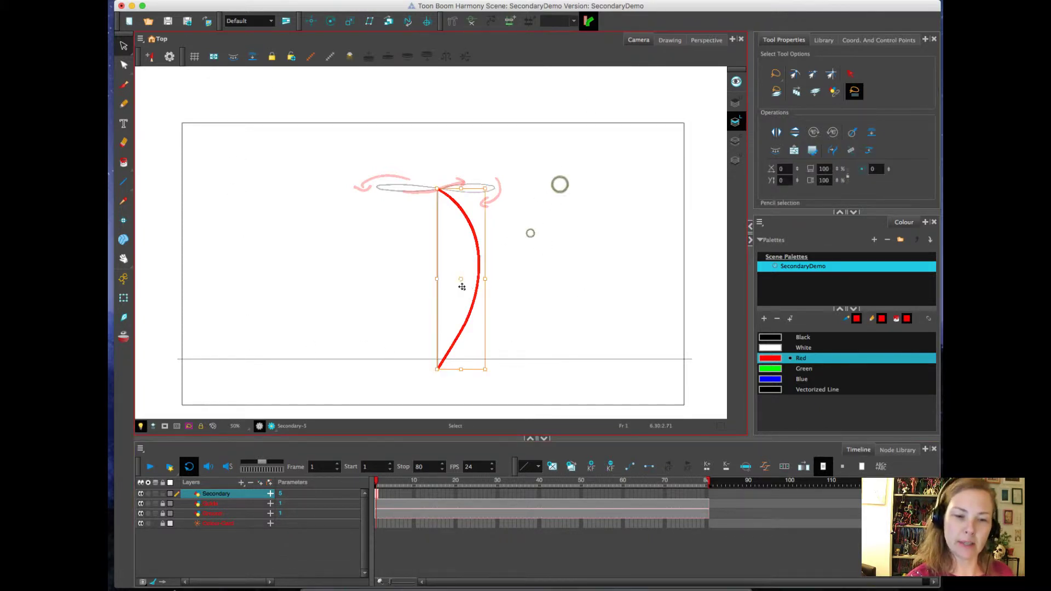
pyautogui.click(381, 494)
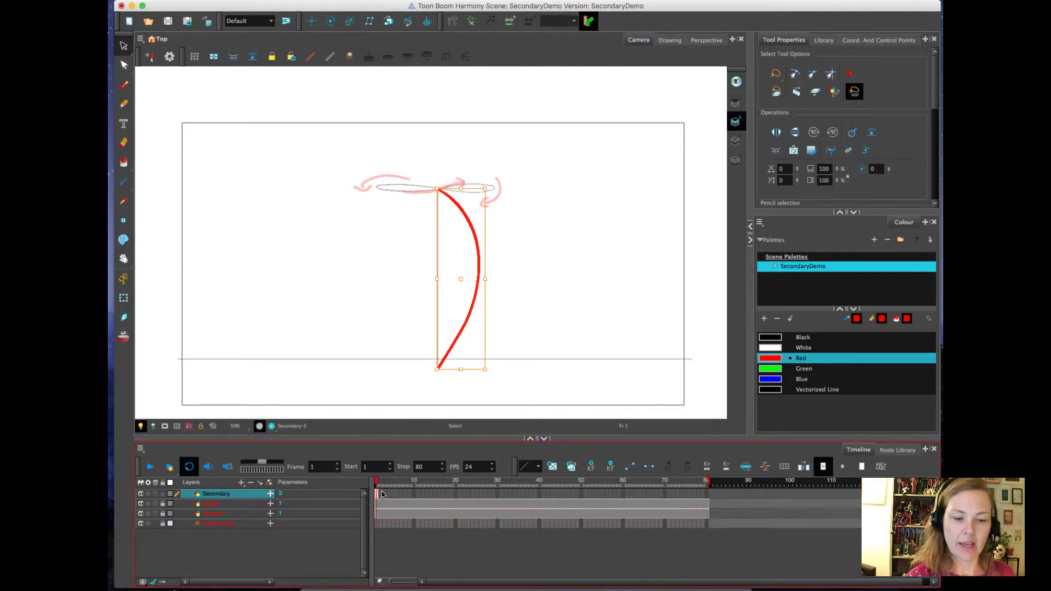
pyautogui.click(385, 496)
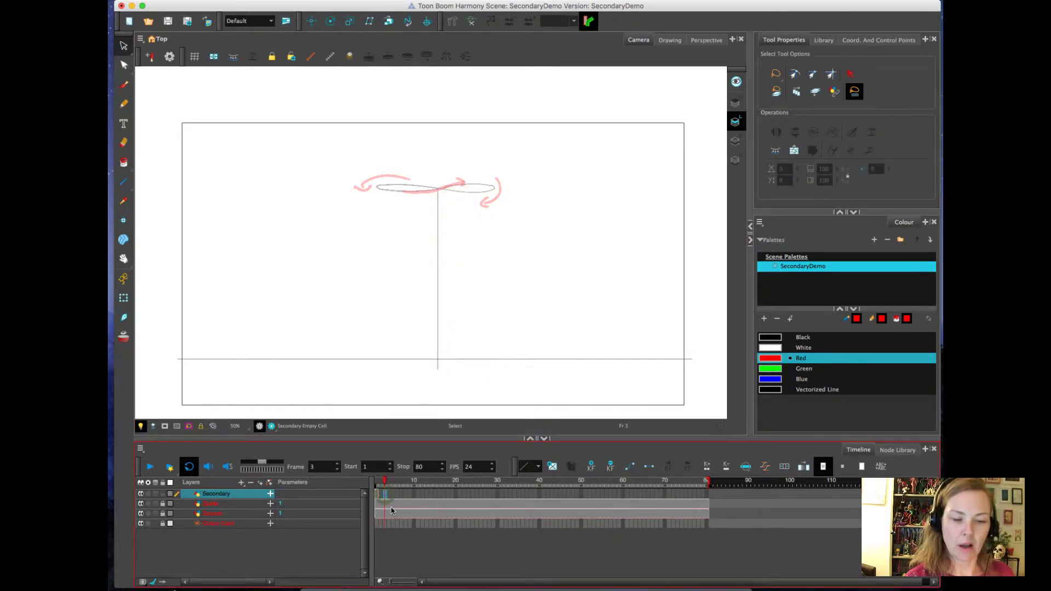
pyautogui.click(394, 494)
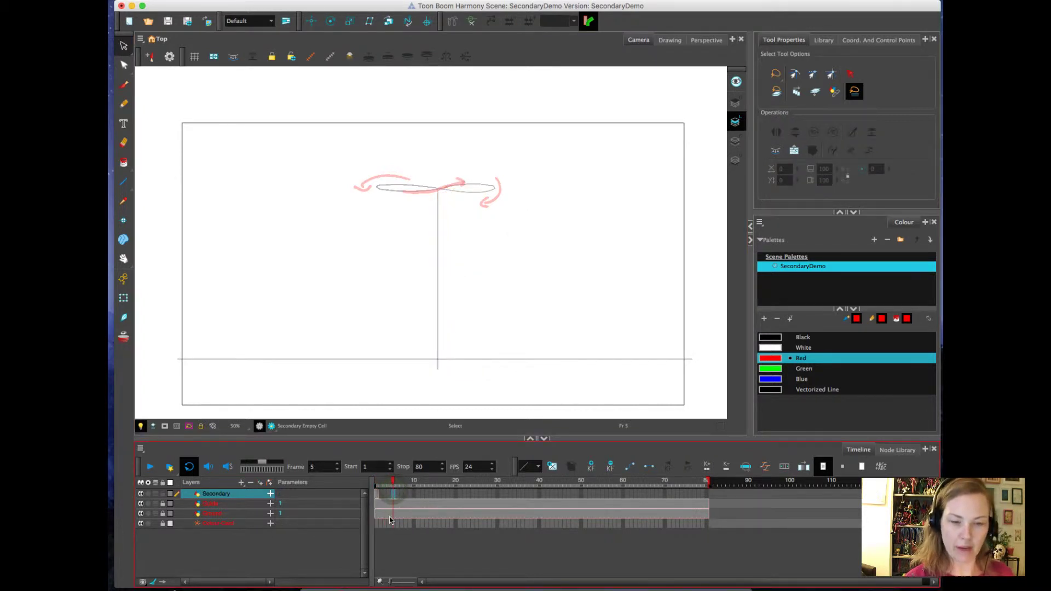
pyautogui.hotkey('ctrl', 'v')
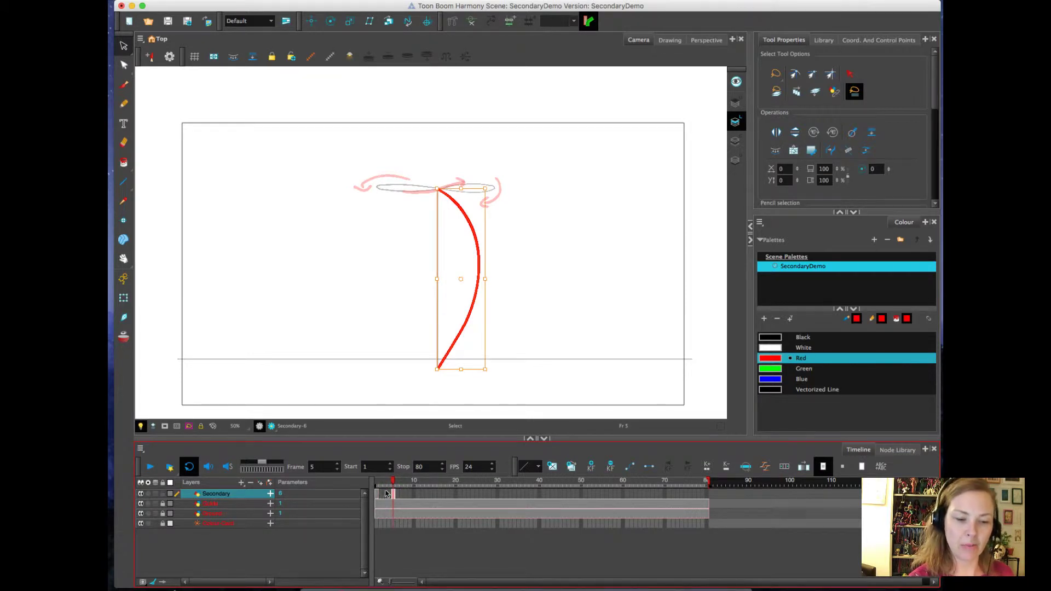
# Paste the copied red curve into frame 3 of the Secondary layer and deselect it.
pyautogui.click(385, 494)
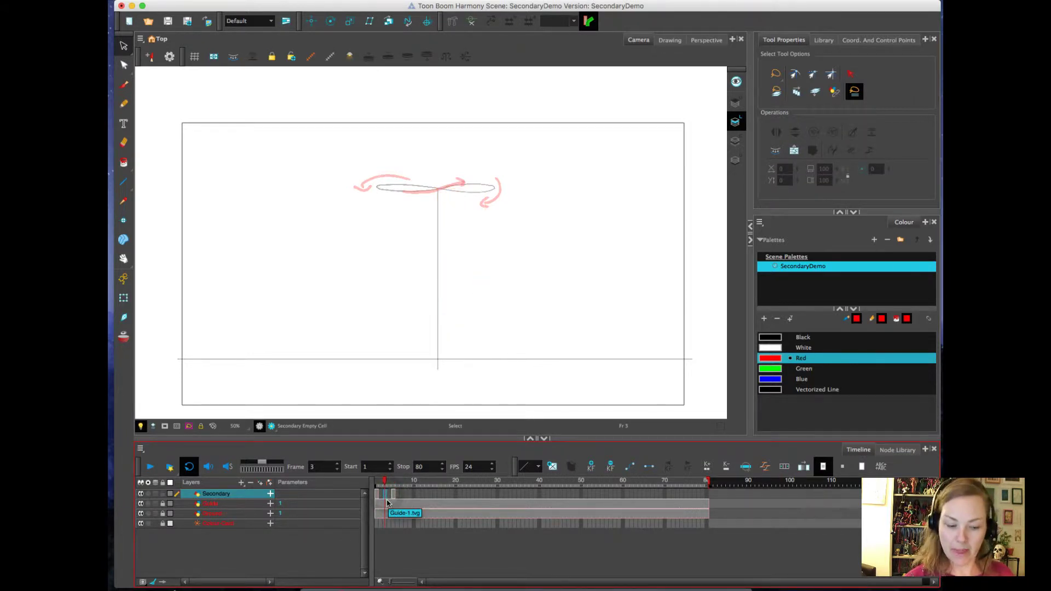
pyautogui.hotkey('ctrl', 'v')
pyautogui.click(514, 143)
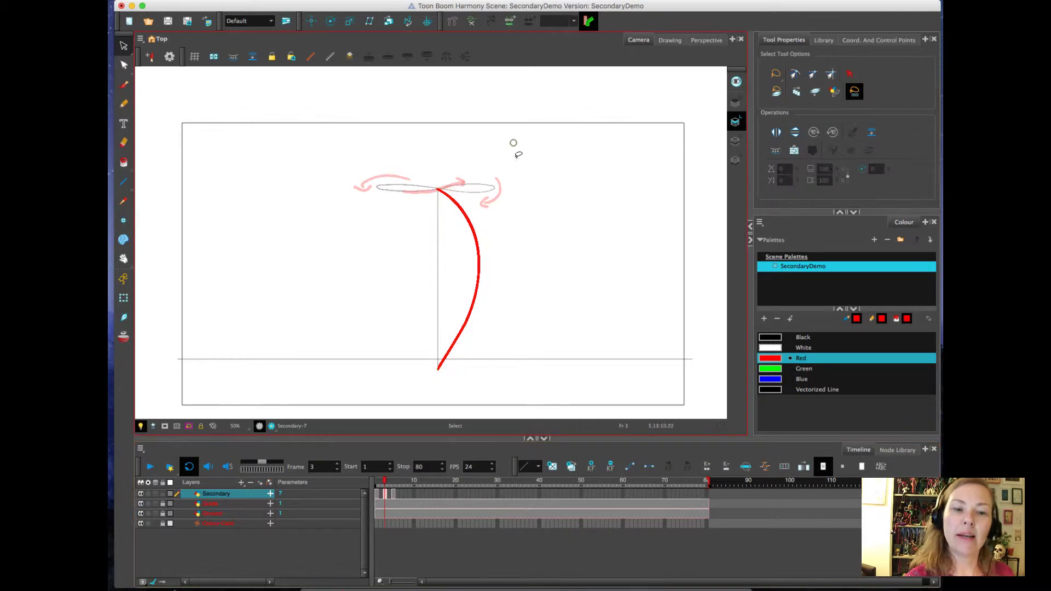
# Flip the red curve on frame 3 horizontally and move it so both ends meet the ends of the vertical guide line.
pyautogui.moveTo(535, 228); pyautogui.dragTo(443, 316)
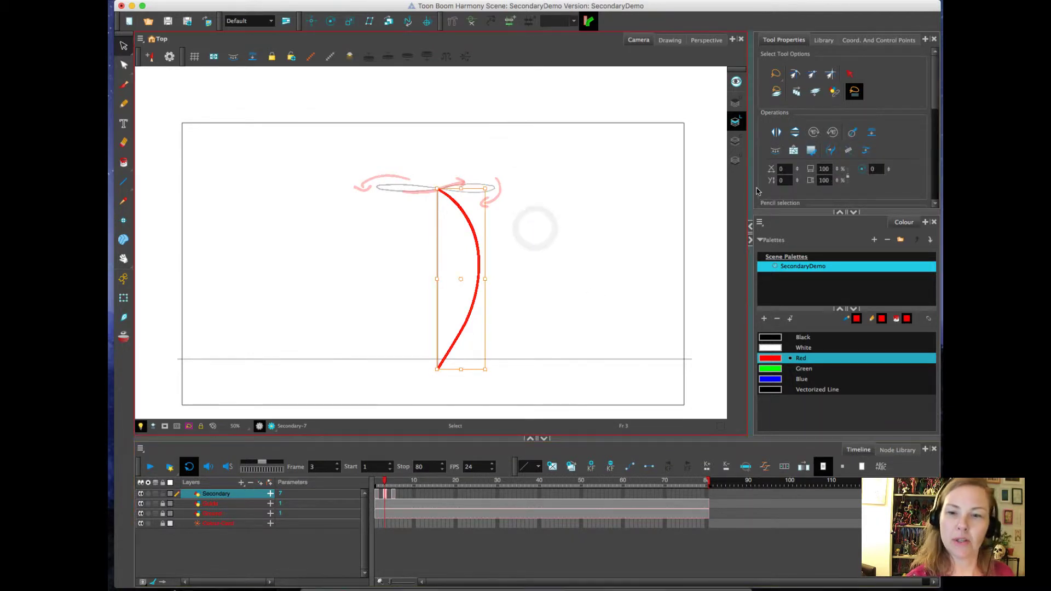
pyautogui.click(777, 133)
pyautogui.click(378, 494)
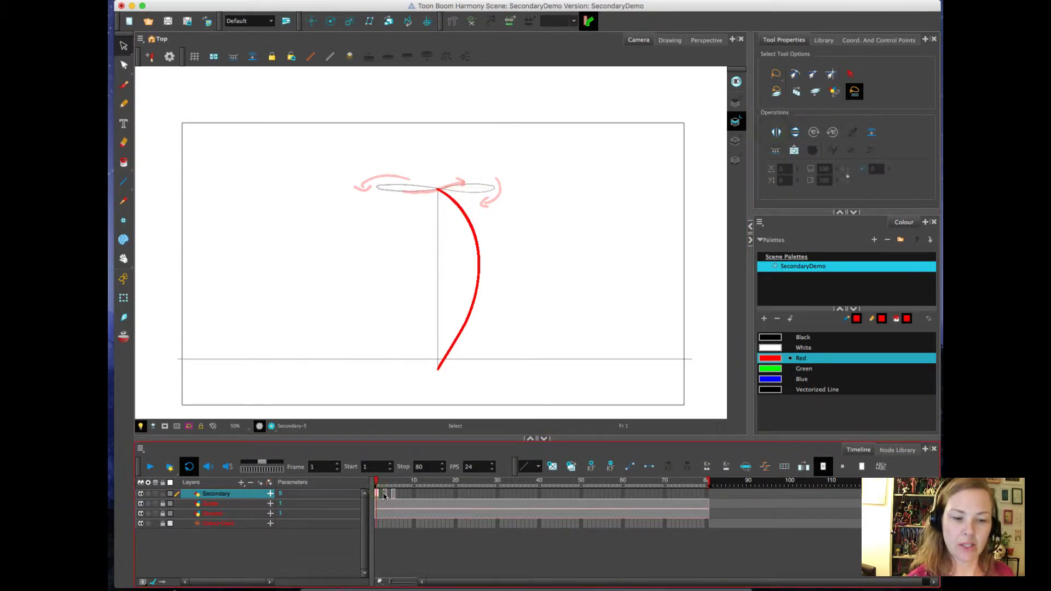
pyautogui.moveTo(384, 496)
pyautogui.mouseDown()
pyautogui.moveTo(394, 498)
pyautogui.moveTo(385, 497)
pyautogui.mouseUp()
pyautogui.click(479, 342)
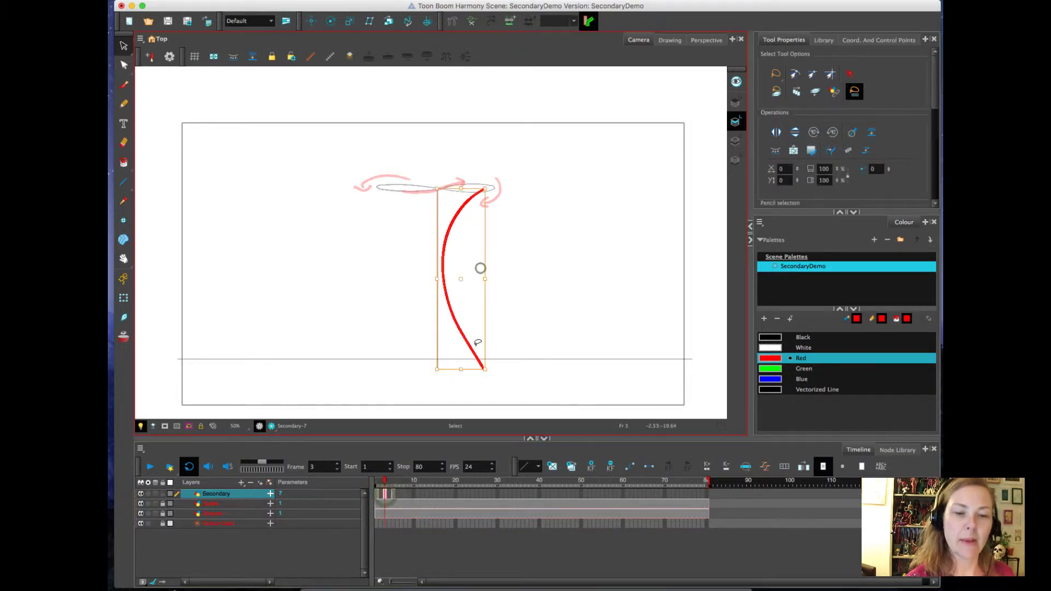
pyautogui.moveTo(478, 342); pyautogui.dragTo(429, 348)
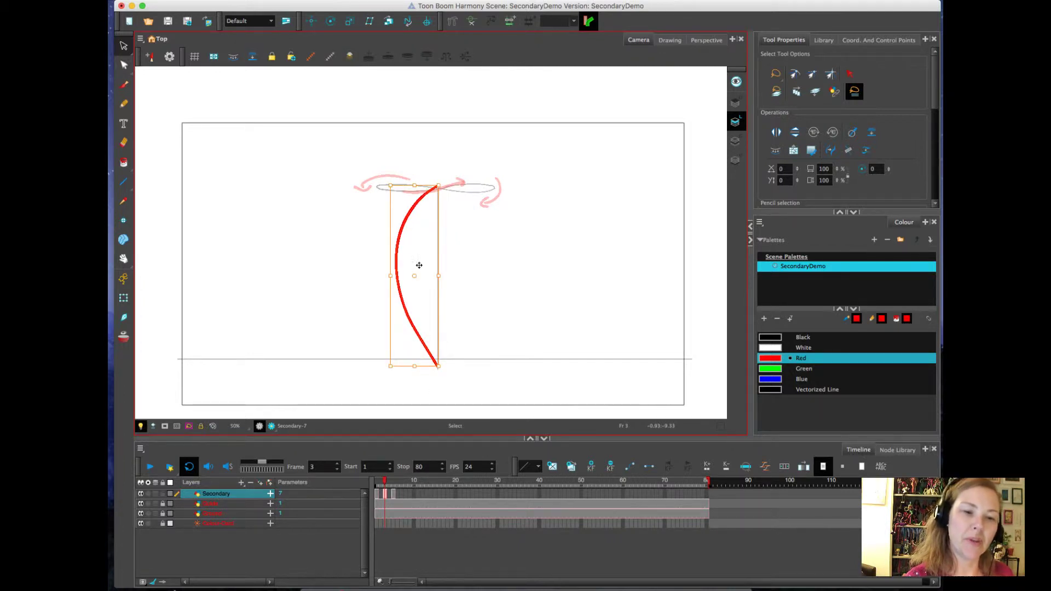
pyautogui.moveTo(399, 244); pyautogui.dragTo(400, 246)
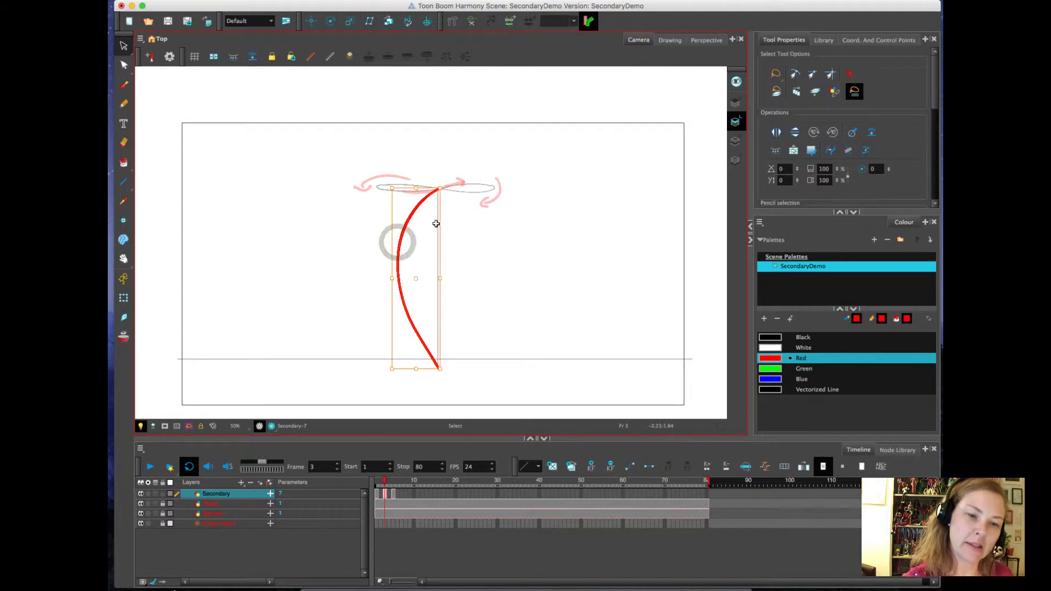
pyautogui.click(482, 219)
# Step through frames 1 to 5 of the Secondary layer to check the swing of the curve.
pyautogui.press(',')
pyautogui.press(',')
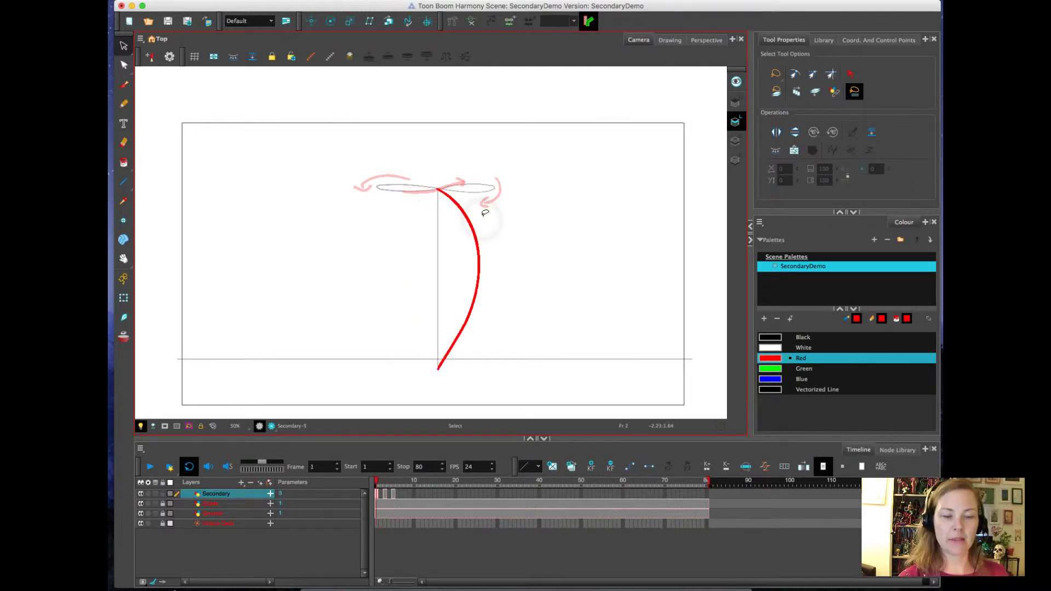
pyautogui.press('.')
pyautogui.press('.')
pyautogui.press('.')
pyautogui.press('.')
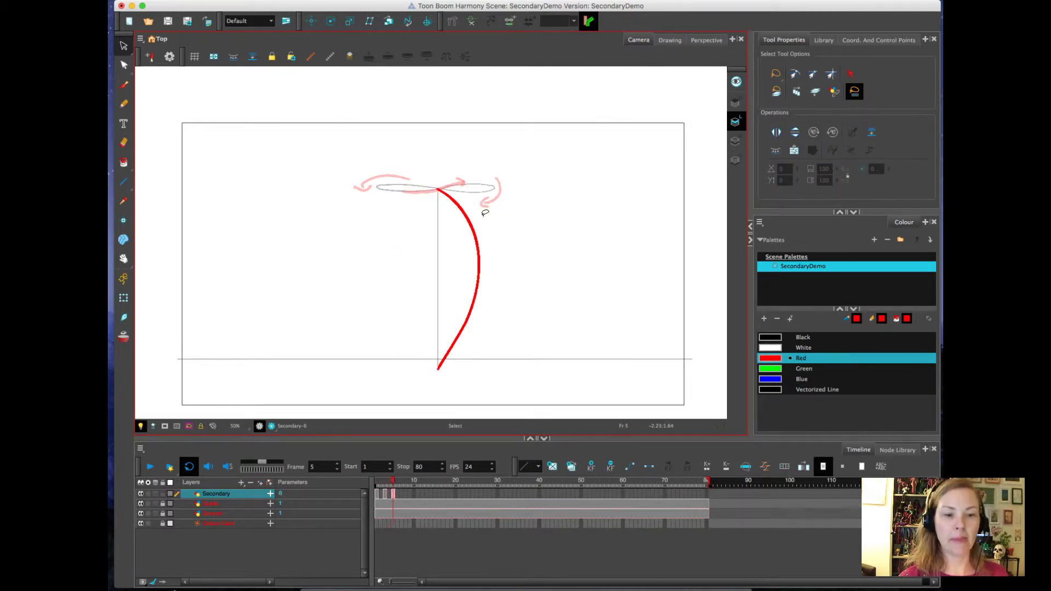
# With onion skin on, pencil an S-curve on frame 2 from the figure eight's right end to the base of the vertical guide line.
pyautogui.click(385, 494)
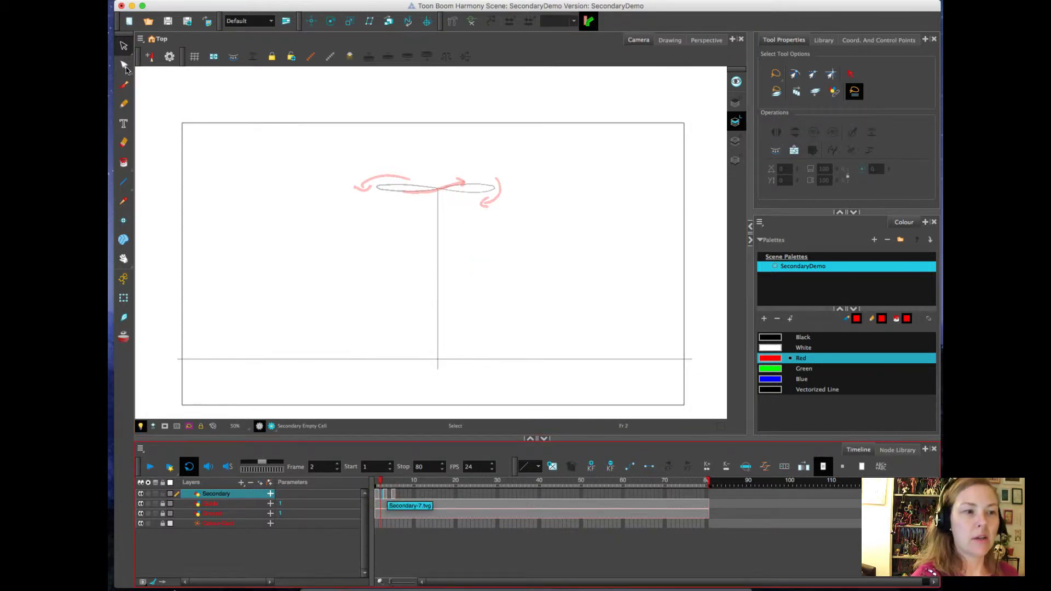
pyautogui.click(124, 103)
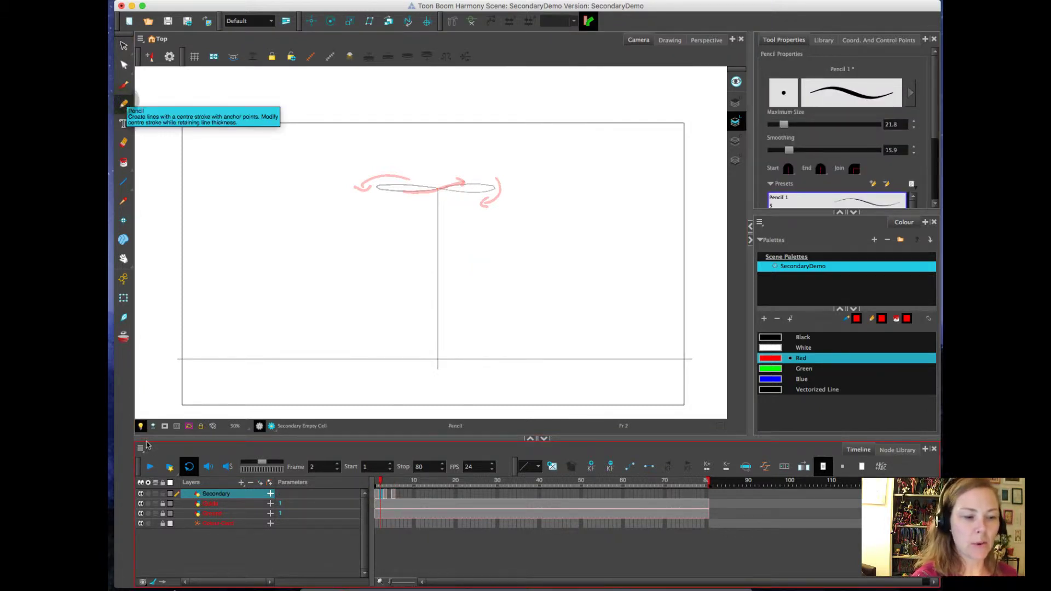
pyautogui.click(124, 337)
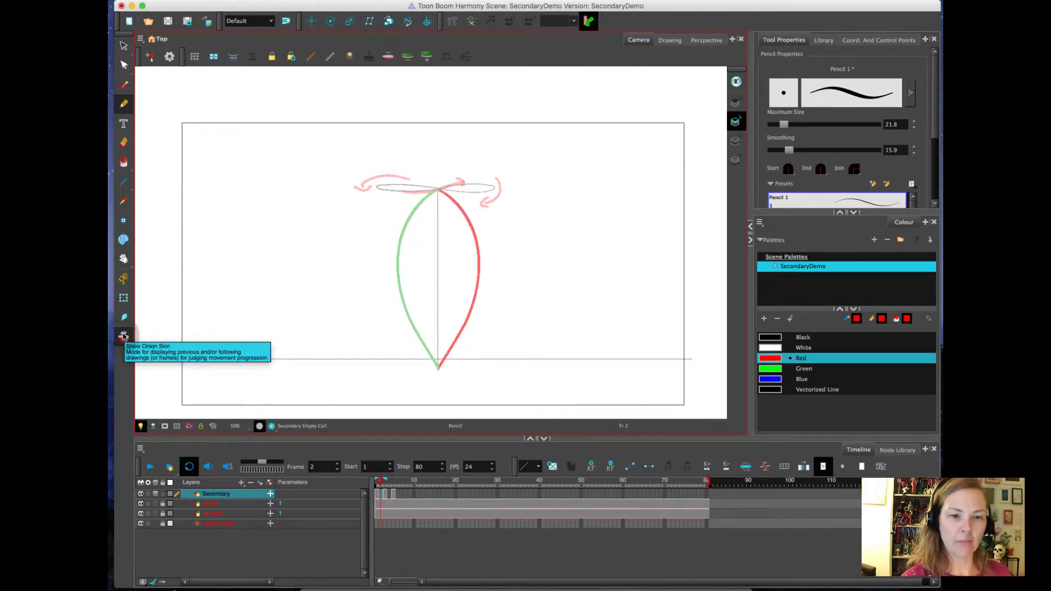
pyautogui.moveTo(441, 166); pyautogui.dragTo(480, 163)
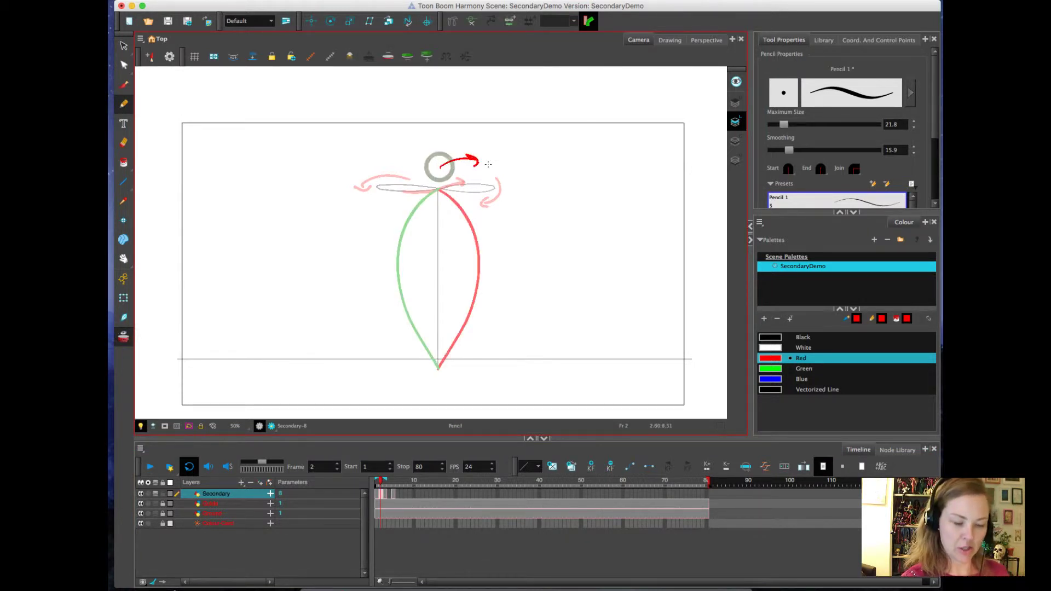
pyautogui.press('super+z')
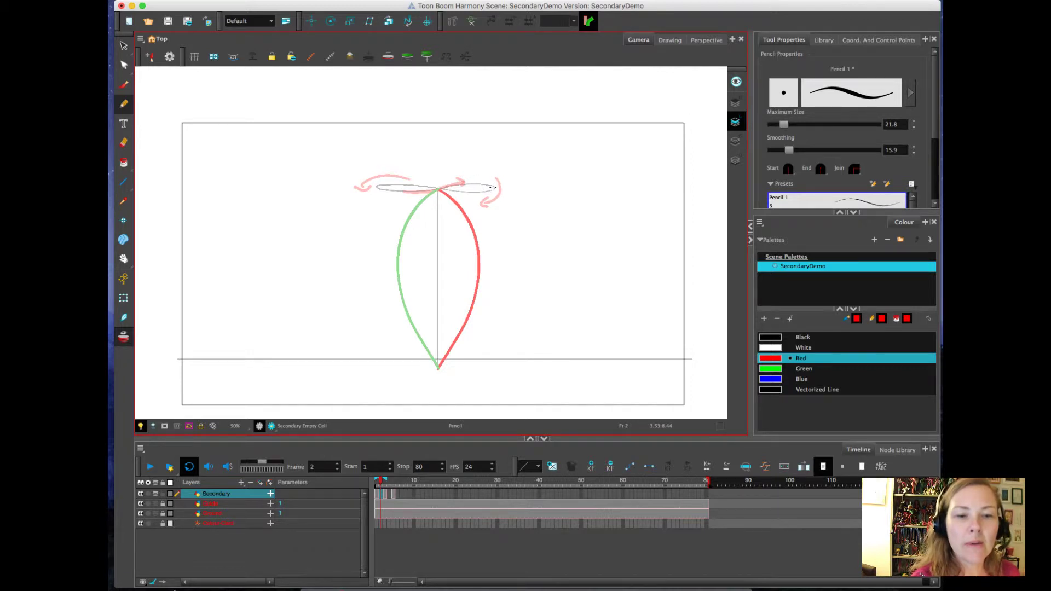
pyautogui.moveTo(493, 187)
pyautogui.mouseDown()
pyautogui.moveTo(492, 204)
pyautogui.moveTo(424, 283)
pyautogui.moveTo(420, 332)
pyautogui.moveTo(436, 362)
pyautogui.mouseUp()
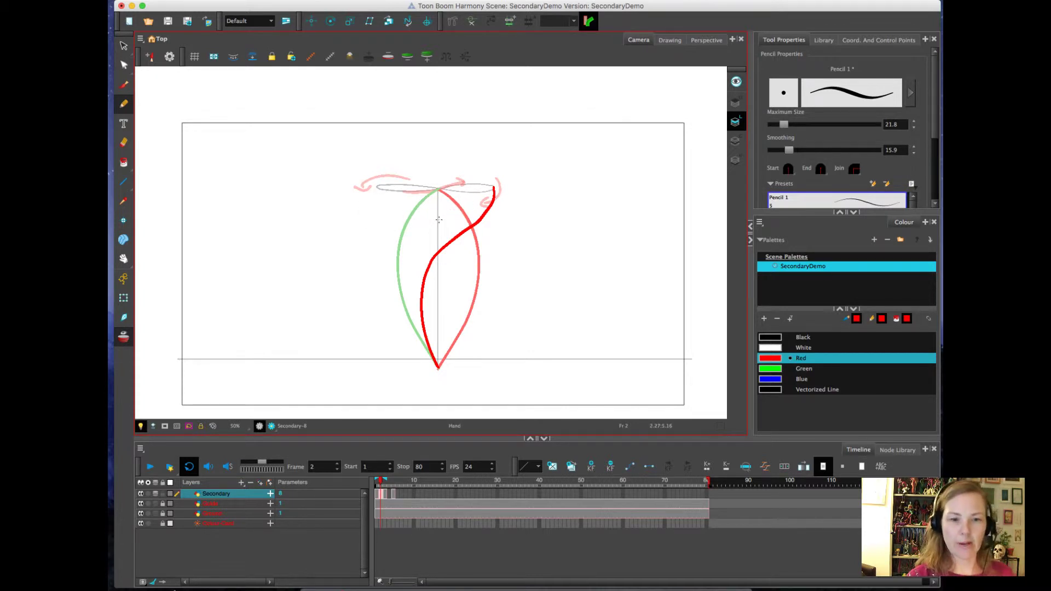
# Flip back and forth between frames 1, 2 and 3 to compare the new S-curve with its neighbouring drawings.
pyautogui.press(',')
pyautogui.press('.')
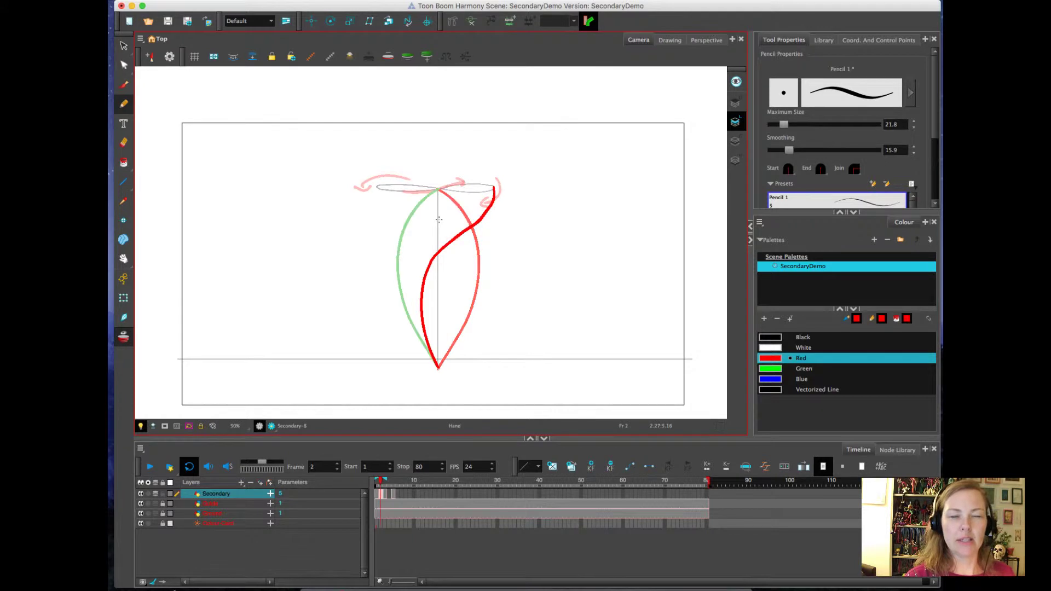
pyautogui.press('.')
pyautogui.press(',')
pyautogui.press(',')
pyautogui.press('.')
pyautogui.press('.')
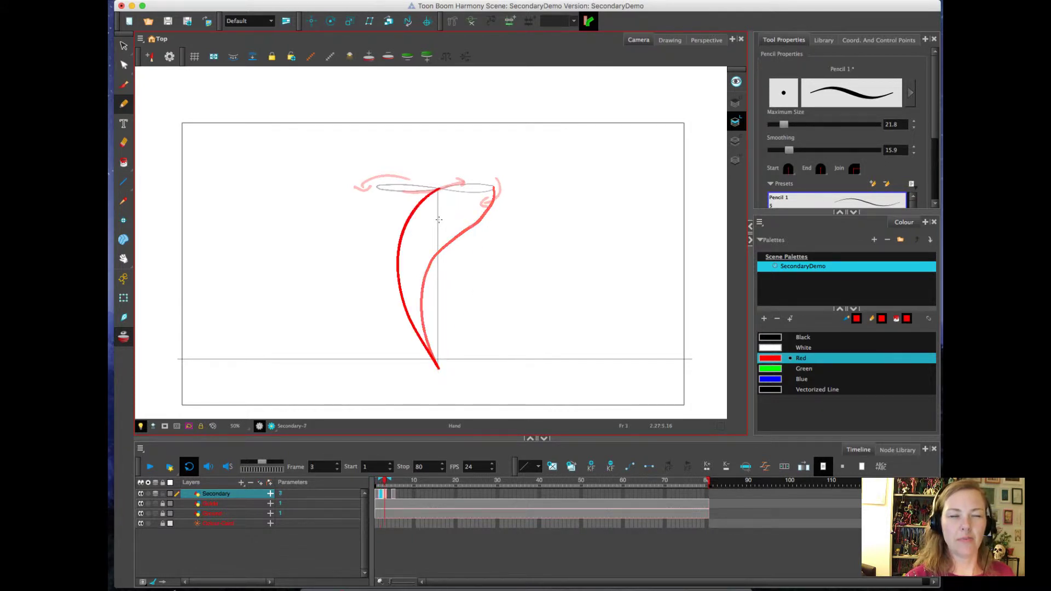
pyautogui.press(',')
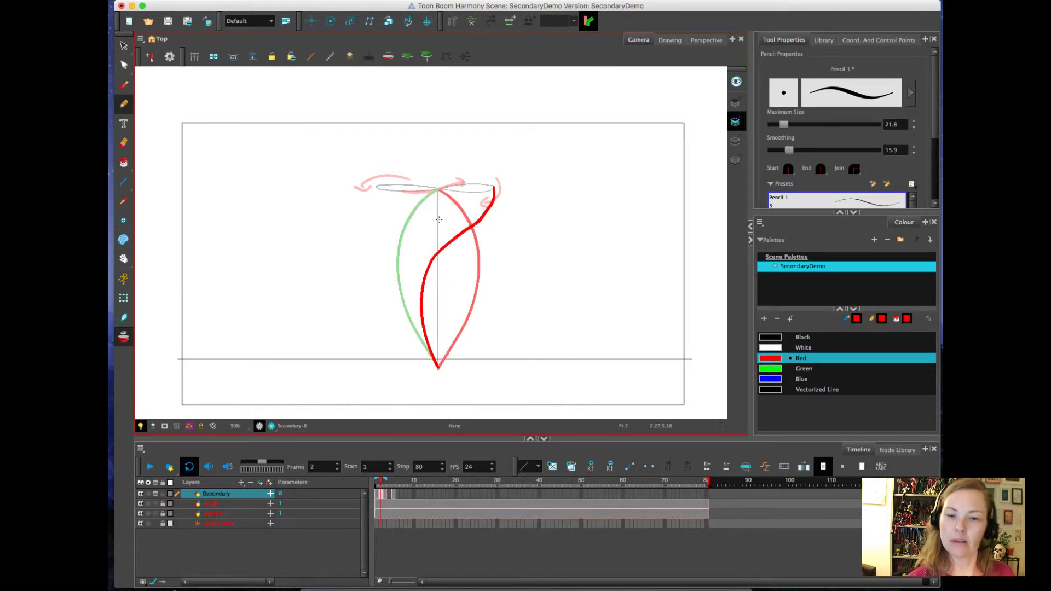
# Change the Red swatch to a teal colour of R 38, G 168, B 169.
pyautogui.doubleClick(770, 358)
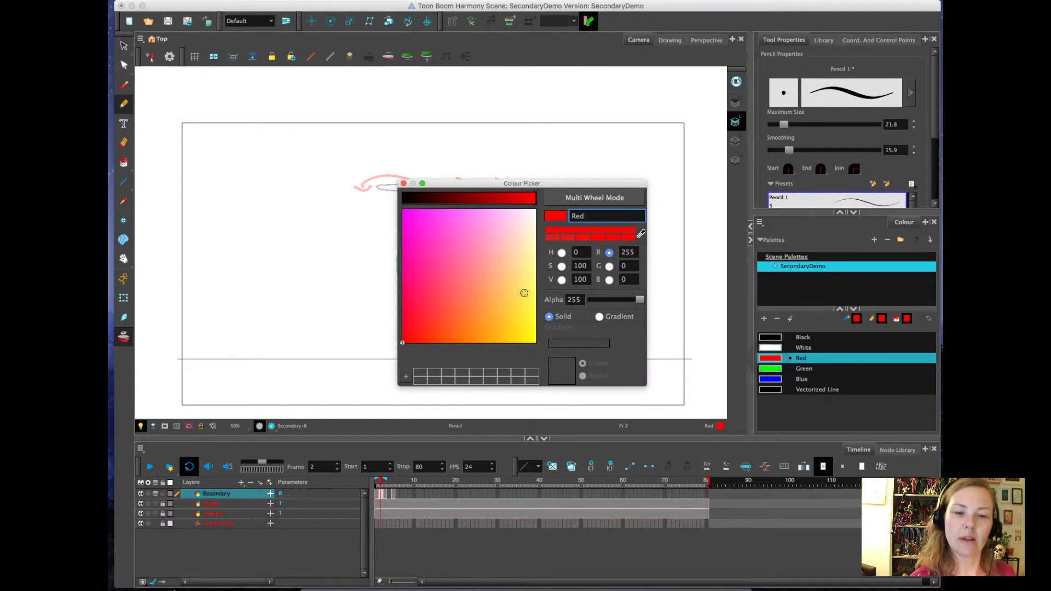
pyautogui.click(490, 254)
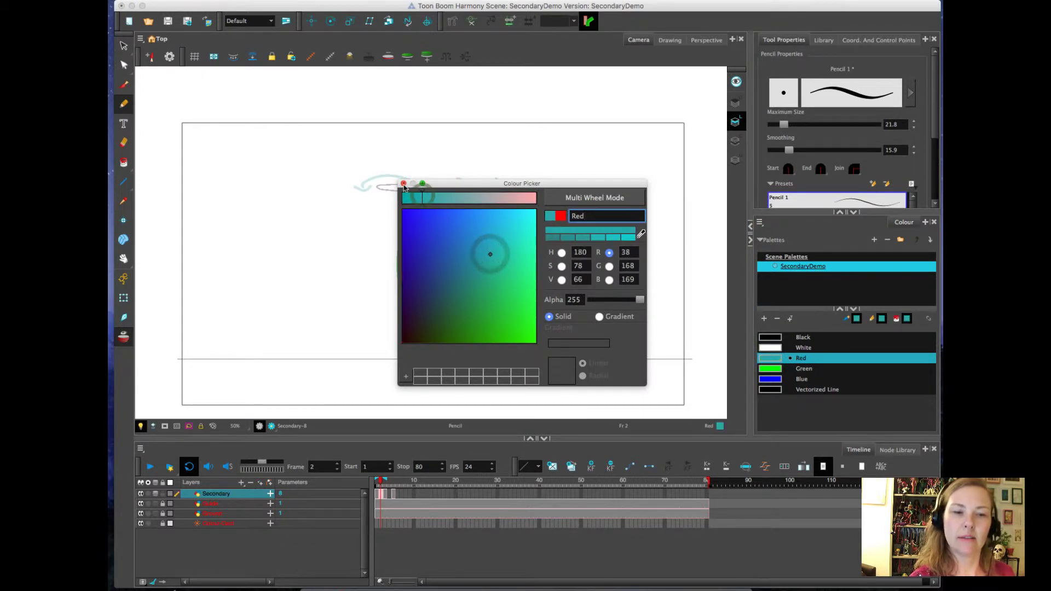
pyautogui.click(403, 183)
# Check the recoloured drawings on frames 1 to 3 against their onion skins, ending on frame 2.
pyautogui.press('.')
pyautogui.press('.')
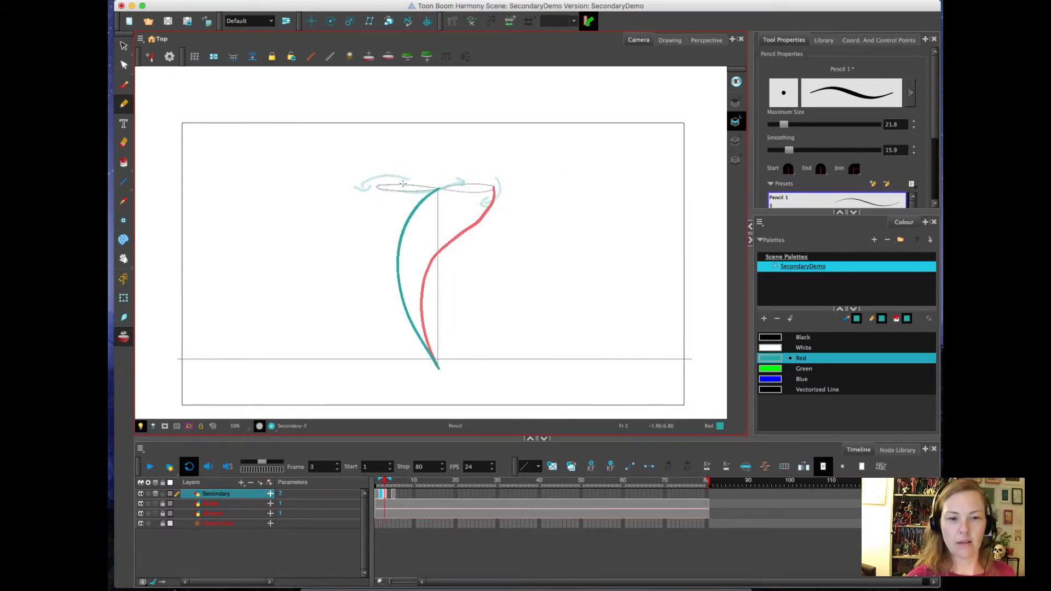
pyautogui.press(',')
pyautogui.press(',')
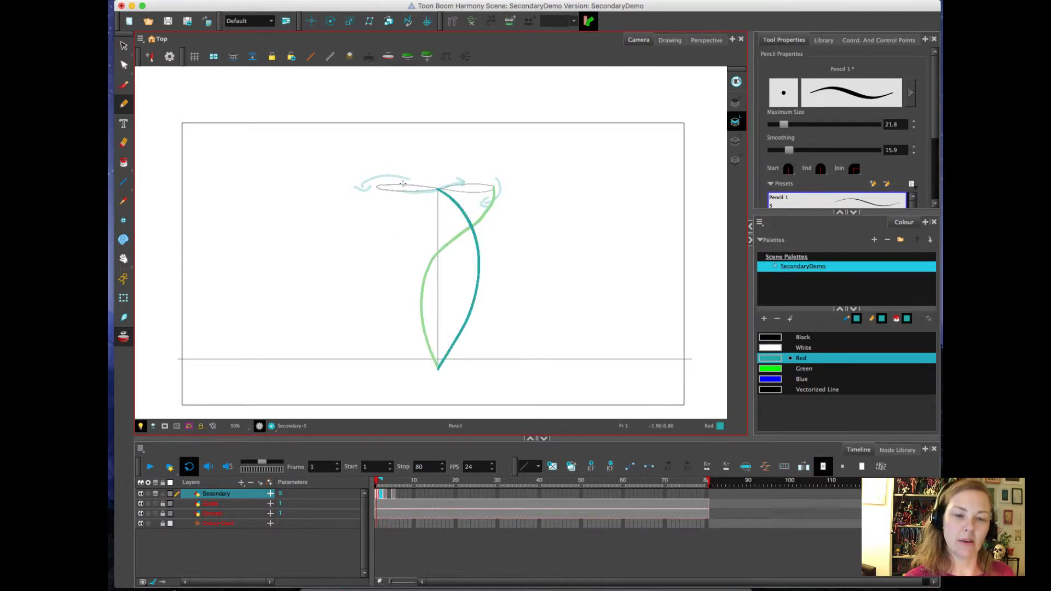
pyautogui.press('.')
pyautogui.press('.')
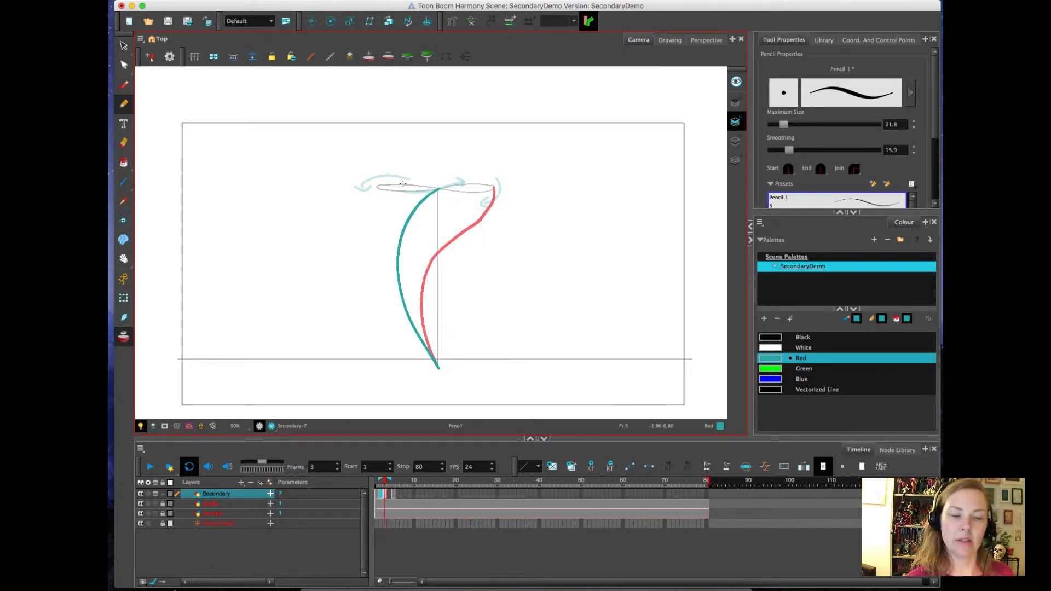
pyautogui.press(',')
# Smooth the S-curve on frame 2 and lower its middle contour point along the vertical guide line.
pyautogui.click(124, 48)
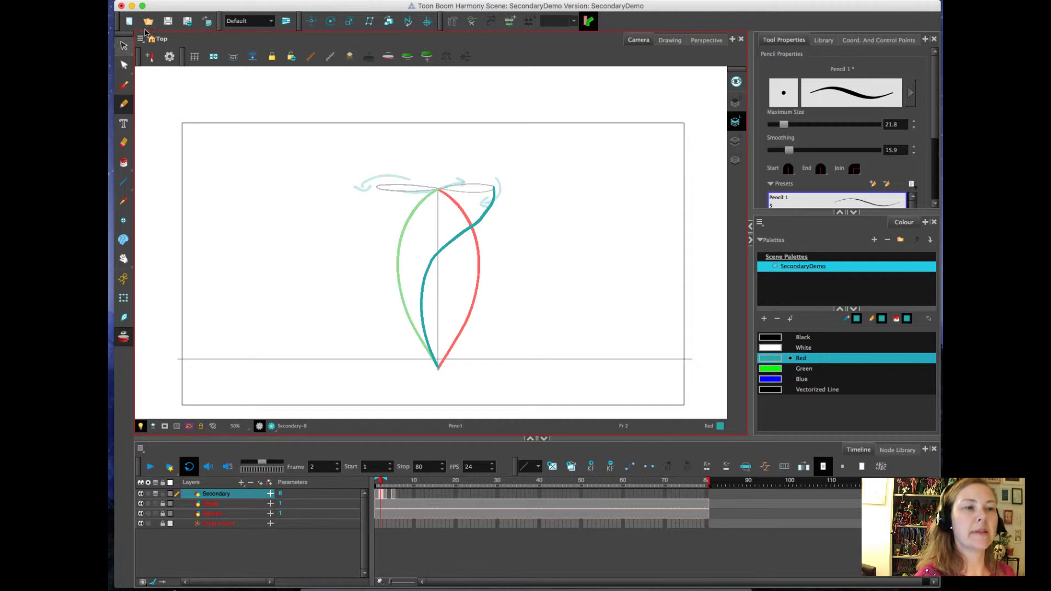
pyautogui.click(446, 228)
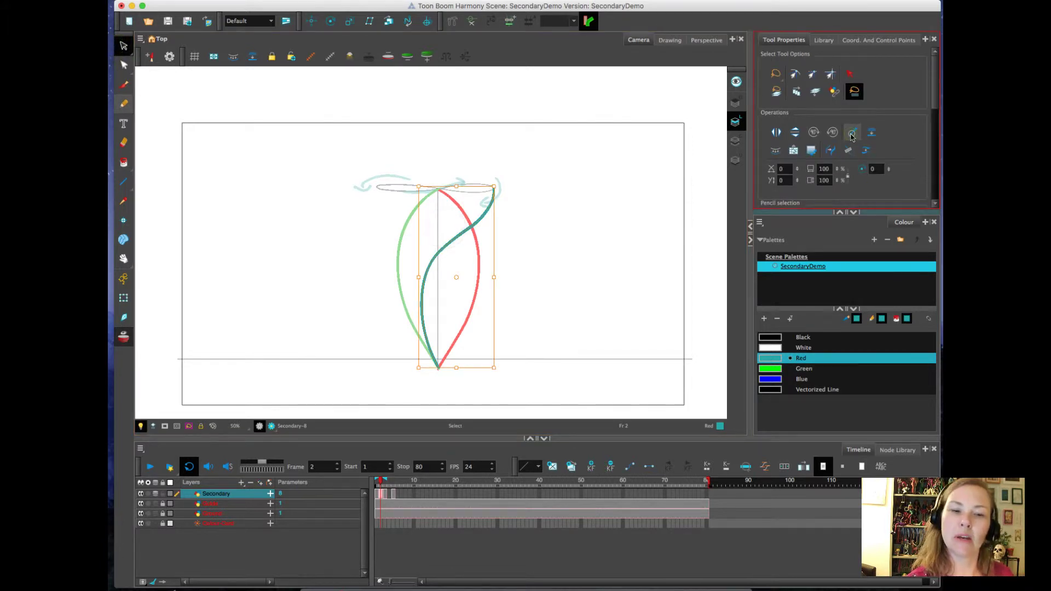
pyautogui.click(618, 190)
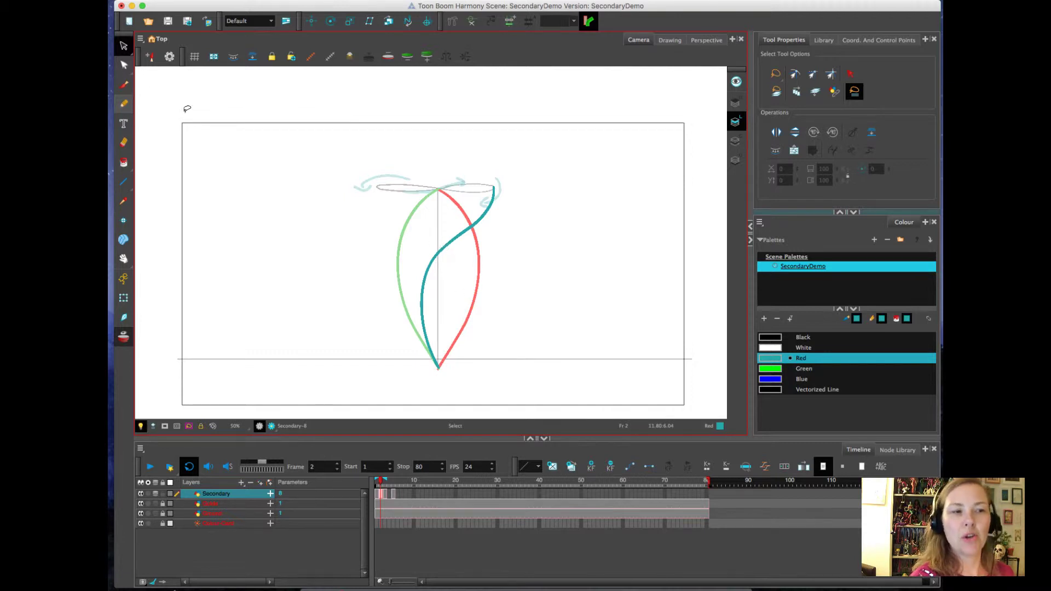
pyautogui.click(124, 65)
pyautogui.moveTo(440, 254); pyautogui.dragTo(438, 267)
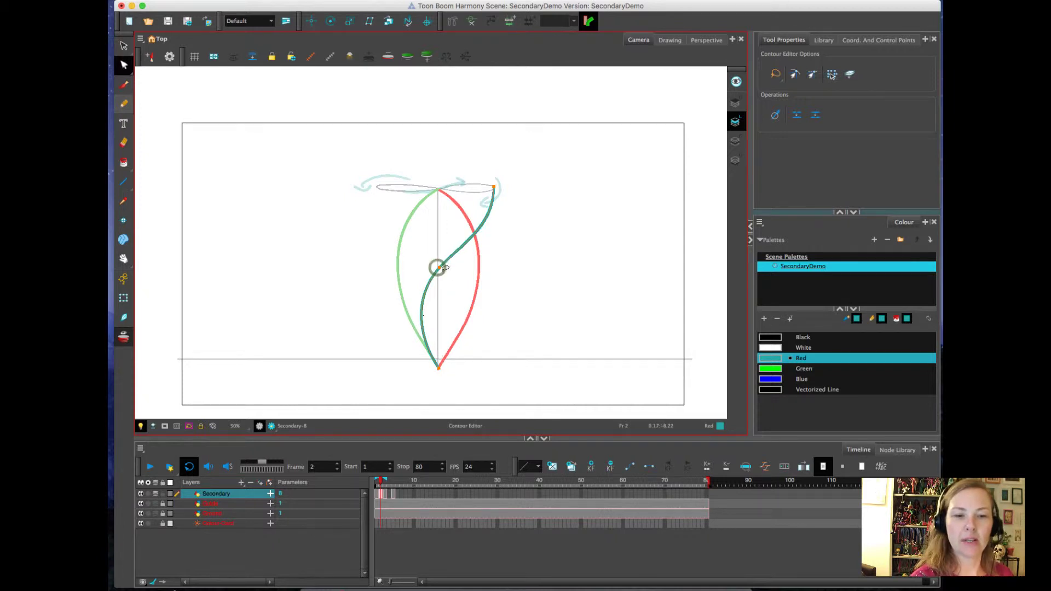
# Copy the S-curve from frame 2 to frame 4, flip it horizontally and align its lower end with the guide line's base.
pyautogui.click(124, 46)
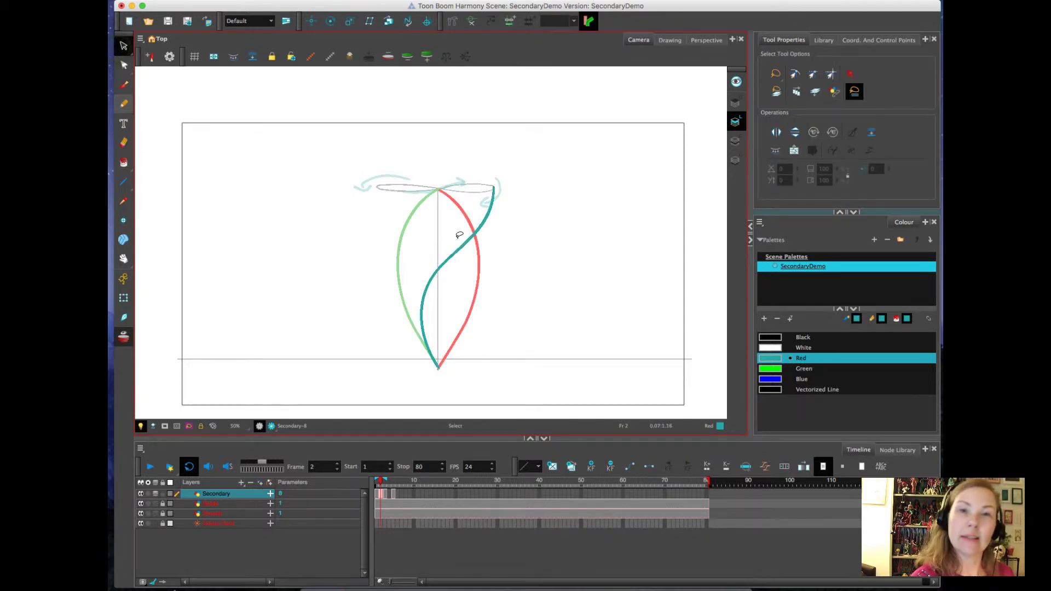
pyautogui.click(446, 234)
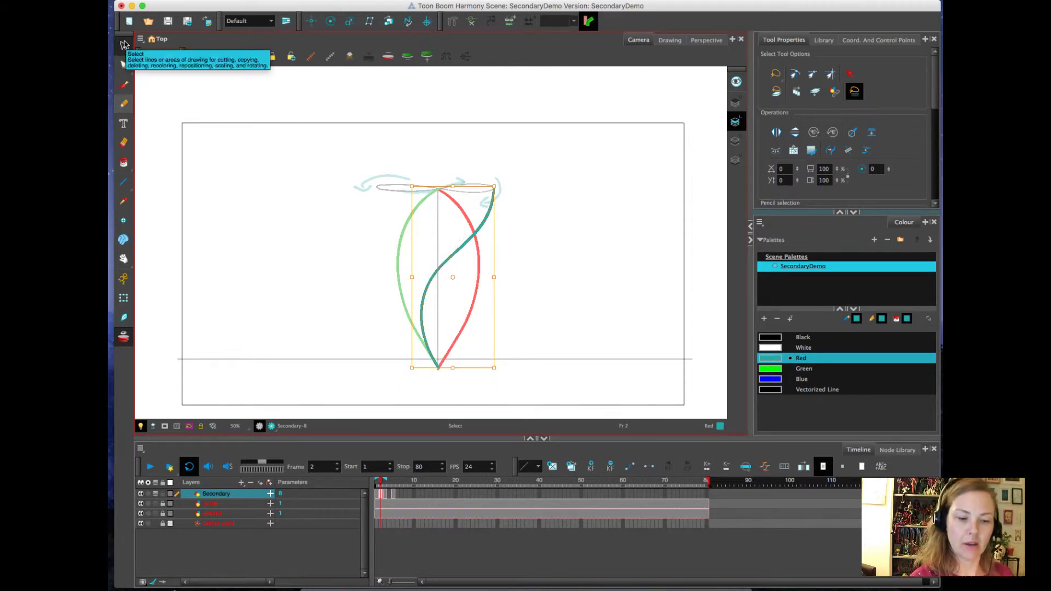
pyautogui.click(390, 495)
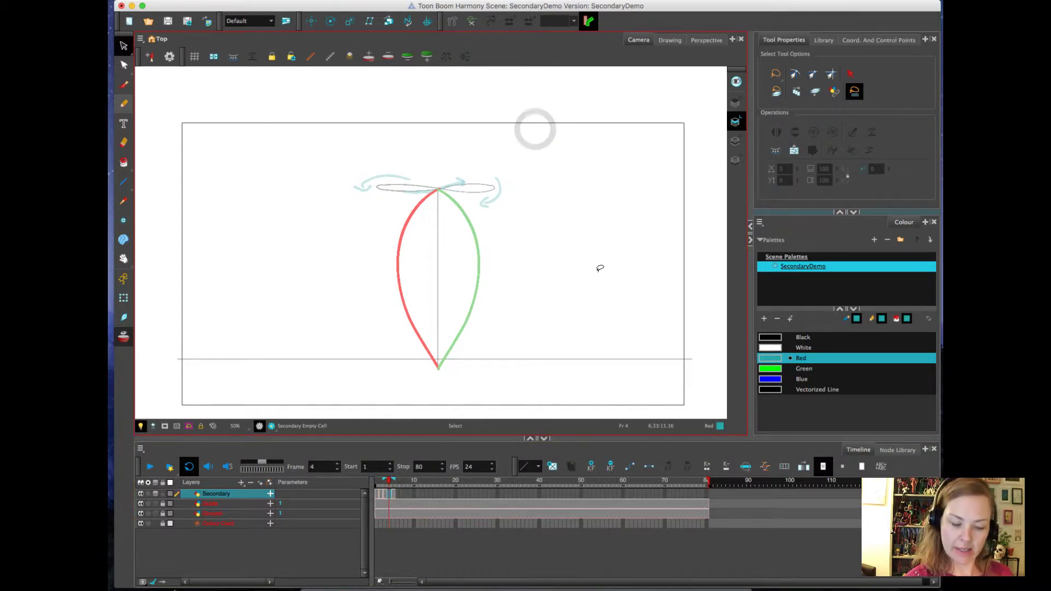
pyautogui.press('super+v')
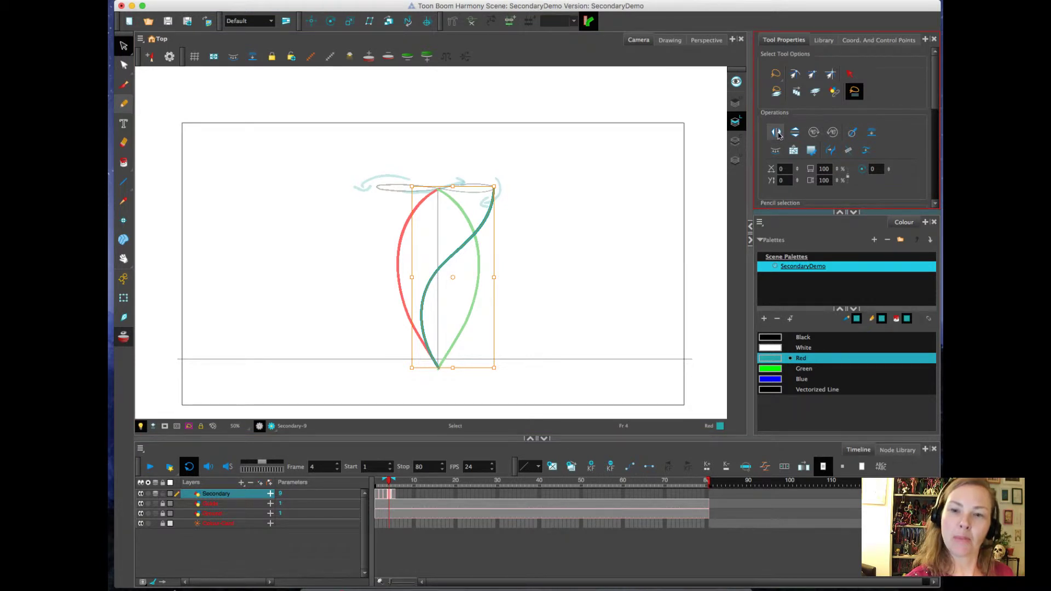
pyautogui.click(778, 132)
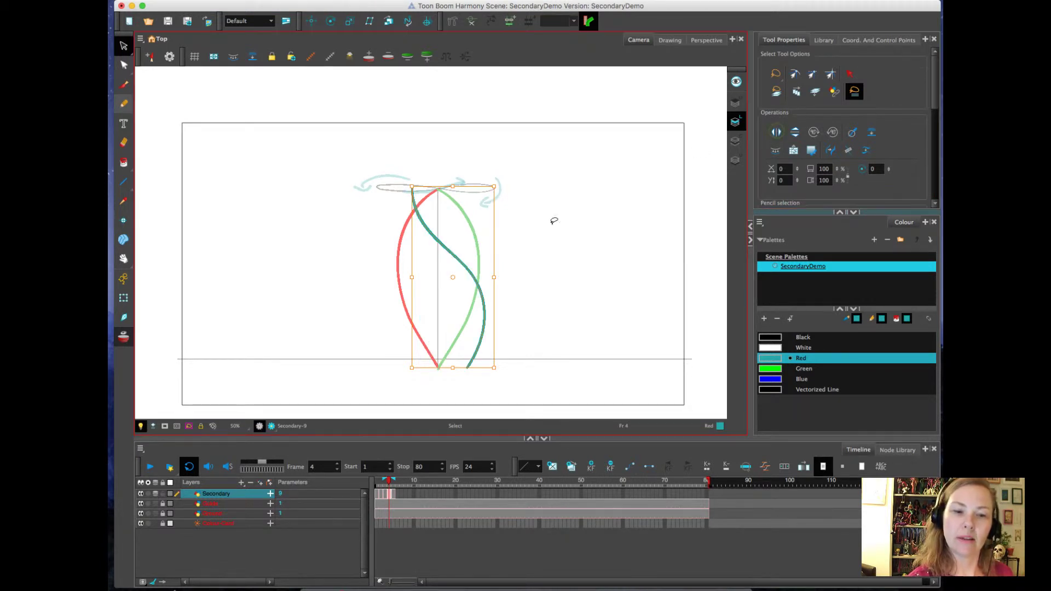
pyautogui.moveTo(481, 295); pyautogui.dragTo(451, 292)
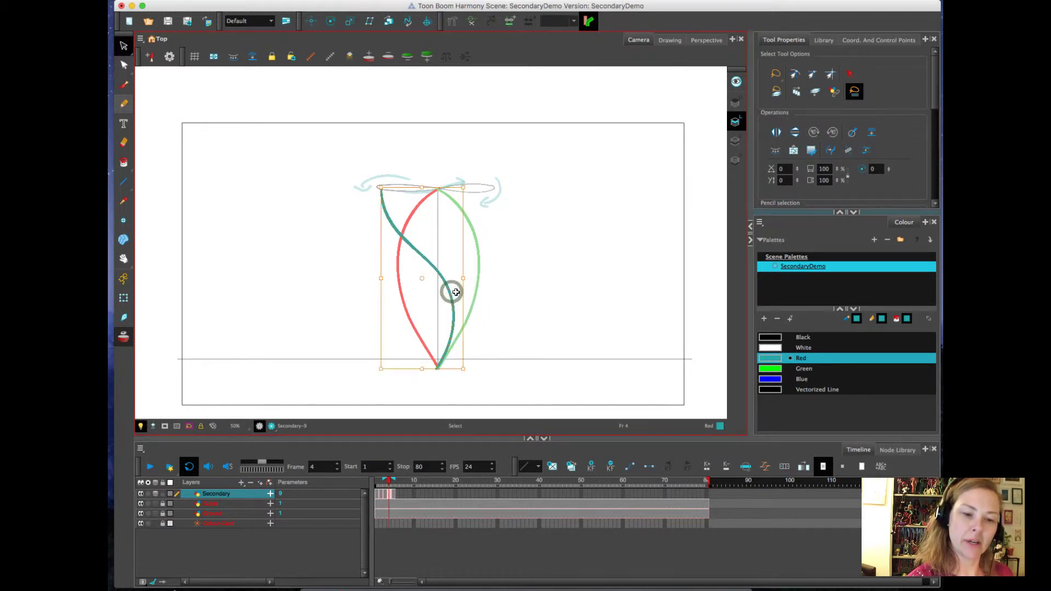
# Step back and forth through frames 1 to 4 to check how the mirrored S-curve fits the motion.
pyautogui.press(',')
pyautogui.press(',')
pyautogui.press(',')
pyautogui.press('.')
pyautogui.press('.')
pyautogui.press('.')
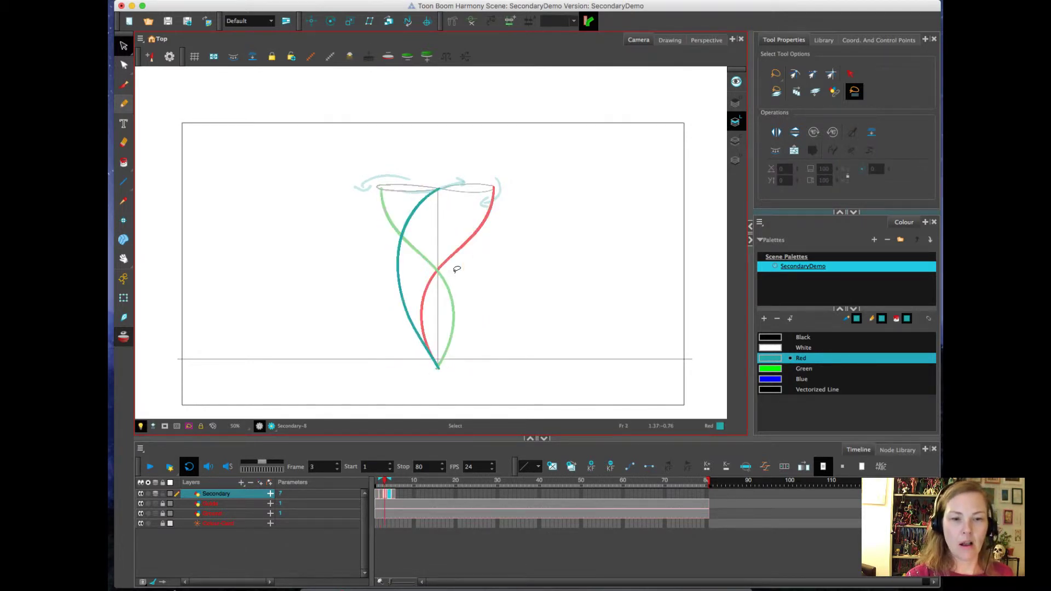
pyautogui.press(',')
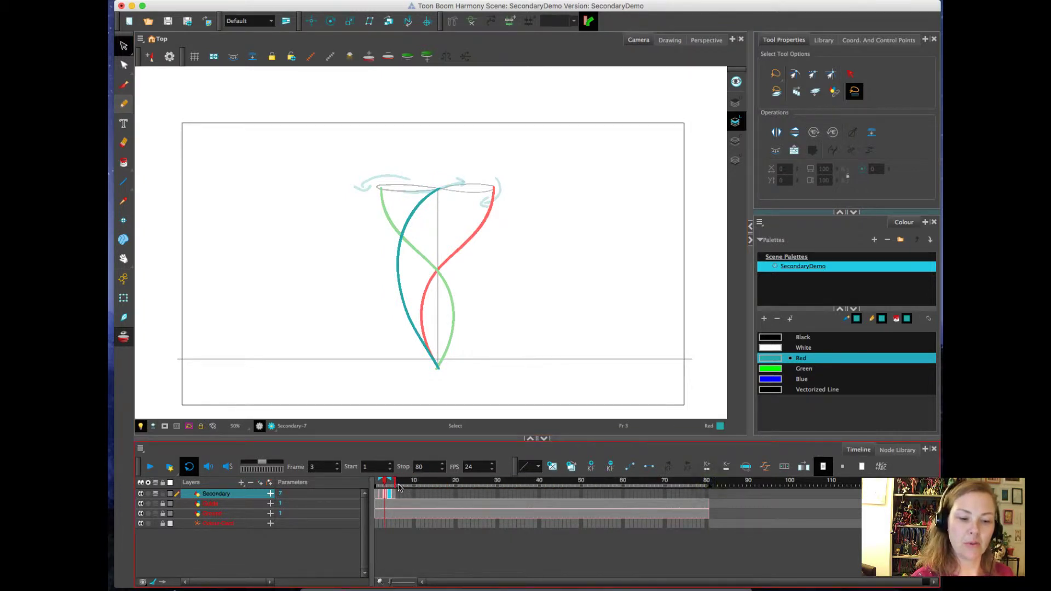
# Set the playback stop frame to 5 and play the looping animation.
pyautogui.moveTo(399, 488); pyautogui.dragTo(398, 488)
pyautogui.click(151, 469)
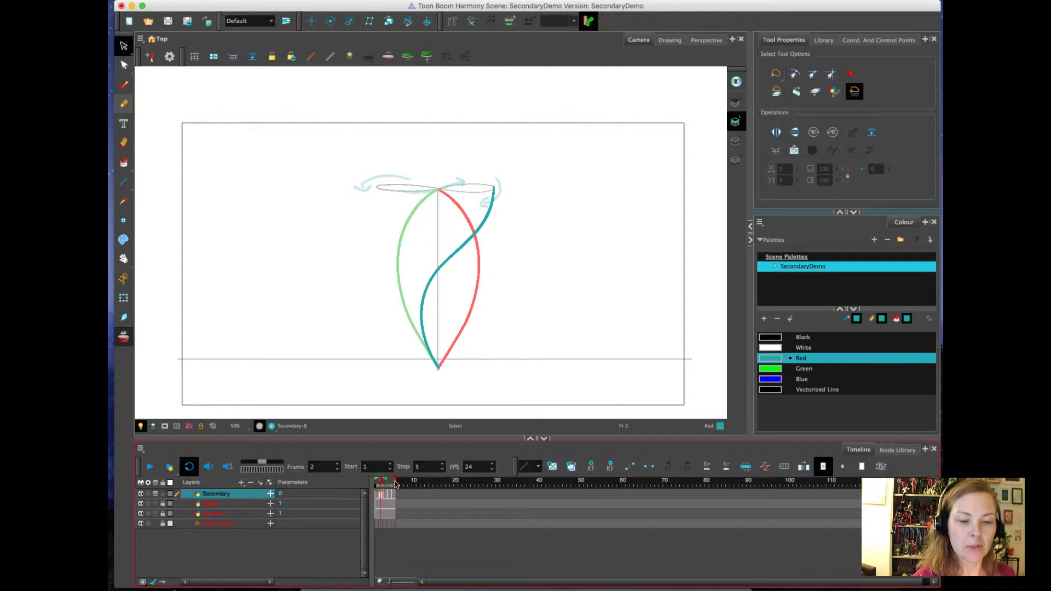
# Extend the scene's stop frame to 25 and set the exposure of the Secondary layer's five drawings to 2 frames each.
pyautogui.moveTo(420, 481); pyautogui.dragTo(478, 482)
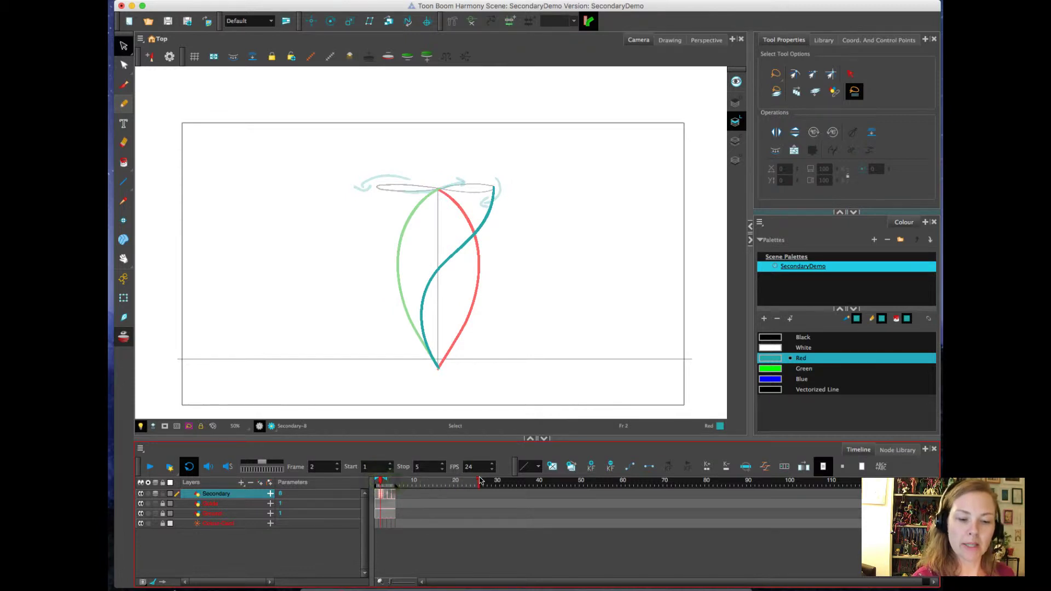
pyautogui.moveTo(394, 497); pyautogui.dragTo(376, 494)
pyautogui.rightClick(386, 495)
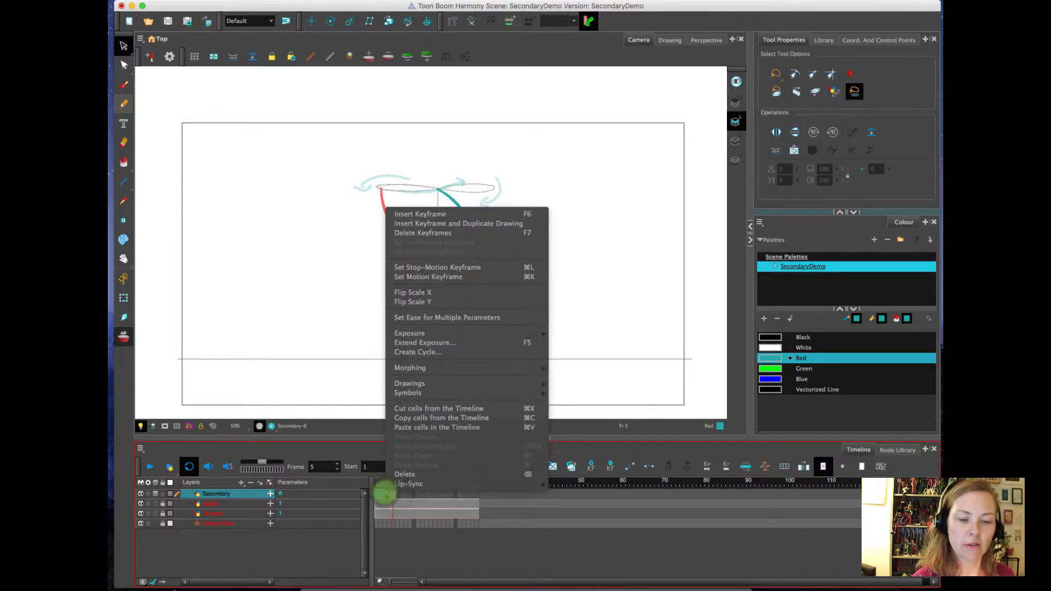
pyautogui.moveTo(486, 385)
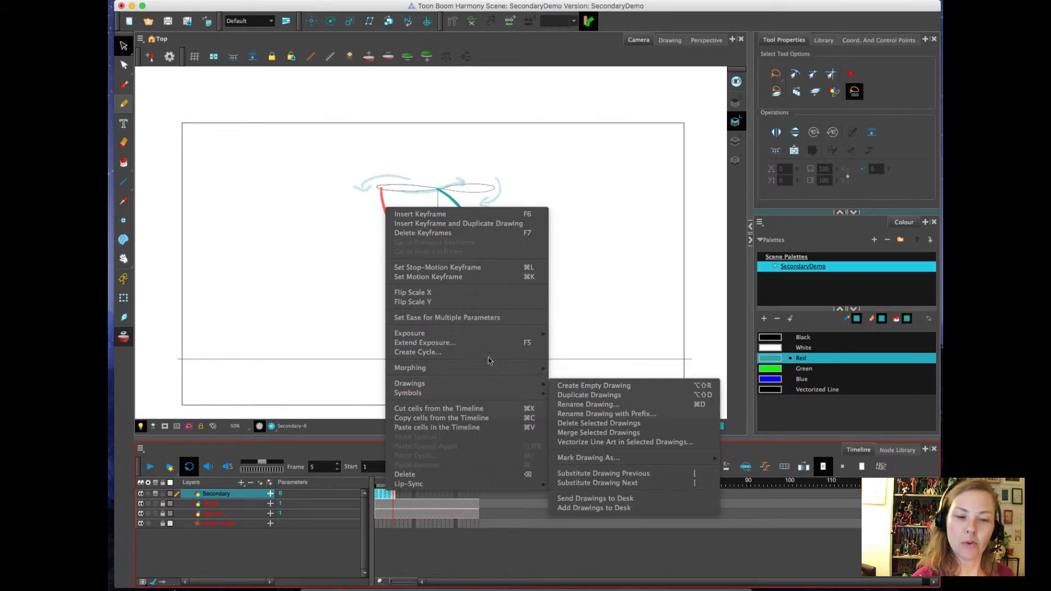
pyautogui.moveTo(497, 335)
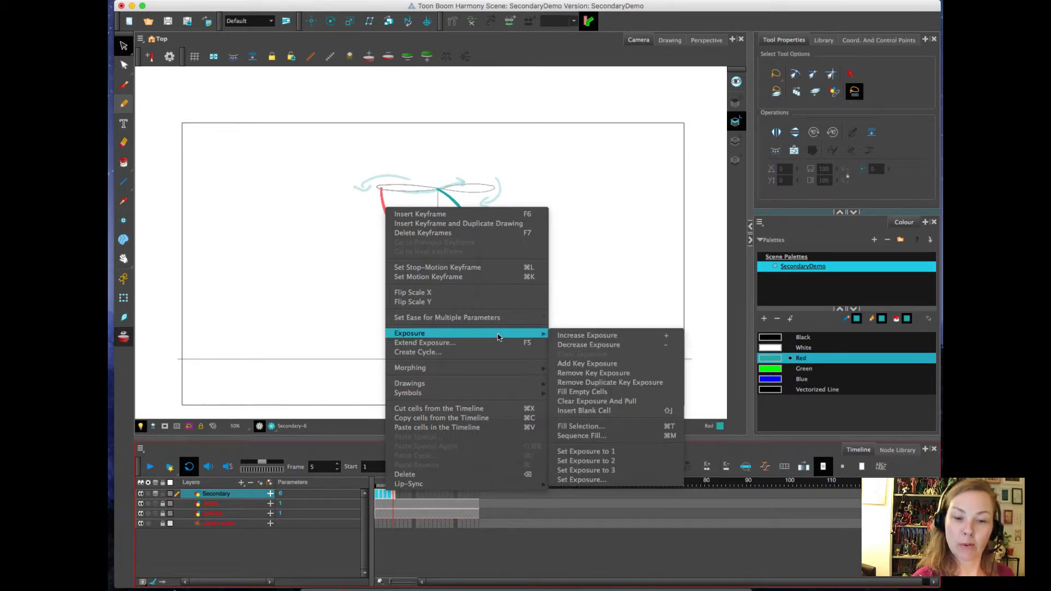
pyautogui.click(644, 462)
# Clear the held second exposure of each Secondary drawing, emptying frames 2, 4, 6, 8 and 10.
pyautogui.click(381, 496)
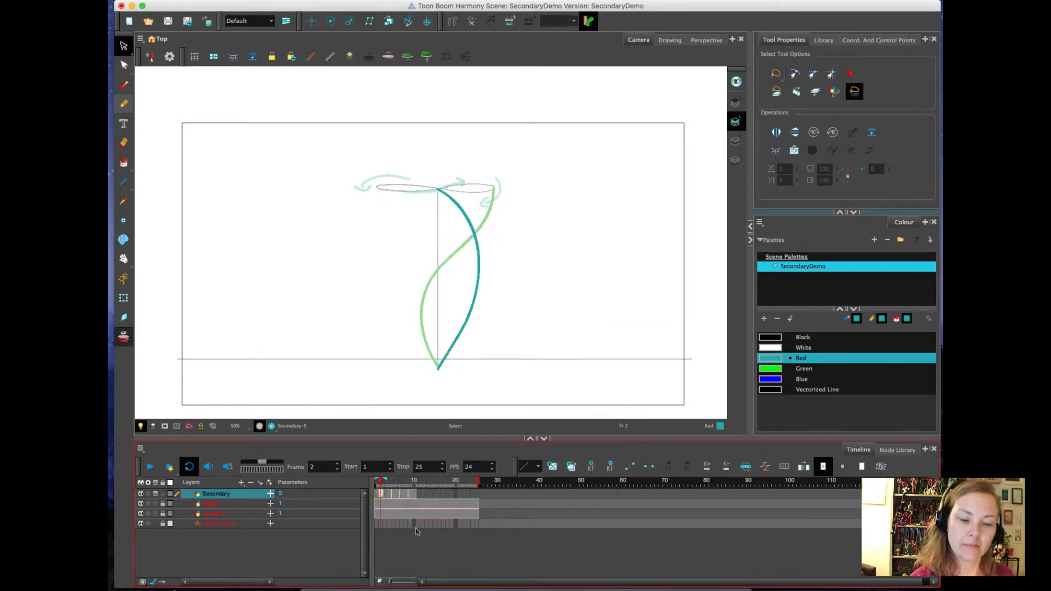
pyautogui.press('.')
pyautogui.press('.')
pyautogui.press('.')
pyautogui.press('.')
pyautogui.press('.')
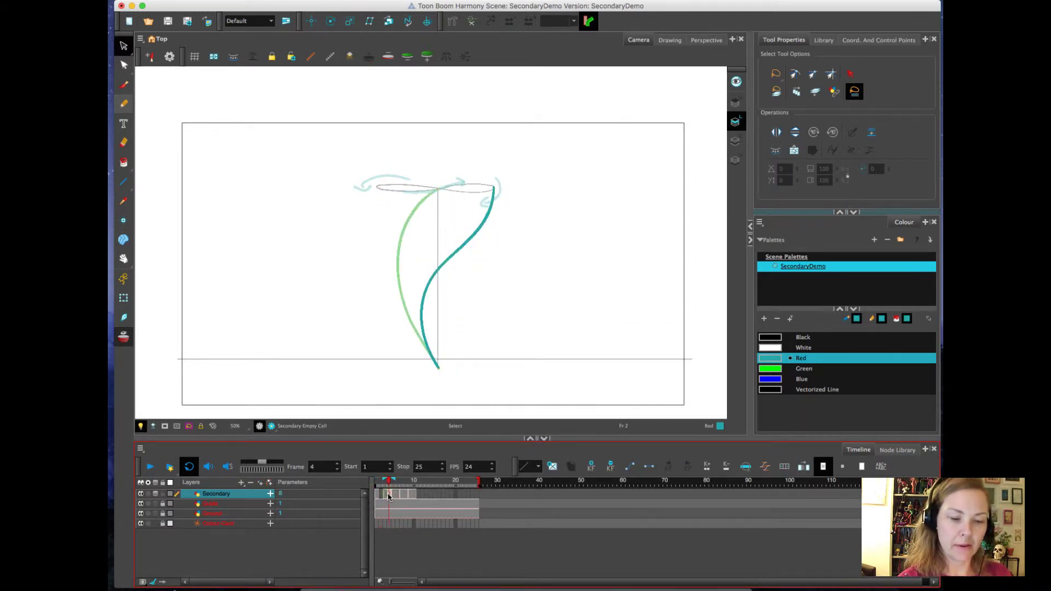
pyautogui.click(407, 498)
pyautogui.press('Delete')
pyautogui.click(416, 496)
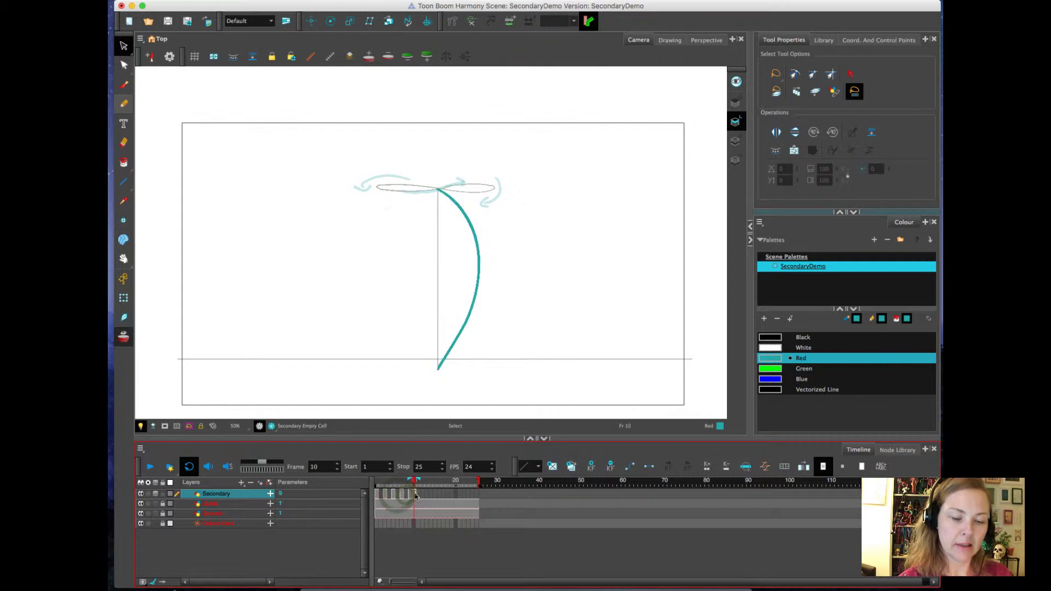
pyautogui.press('Delete')
# Draw a Pencil in-between on frame 2, curving from the upper edge of the figure-eight's right loop to the guide line's base.
pyautogui.click(382, 497)
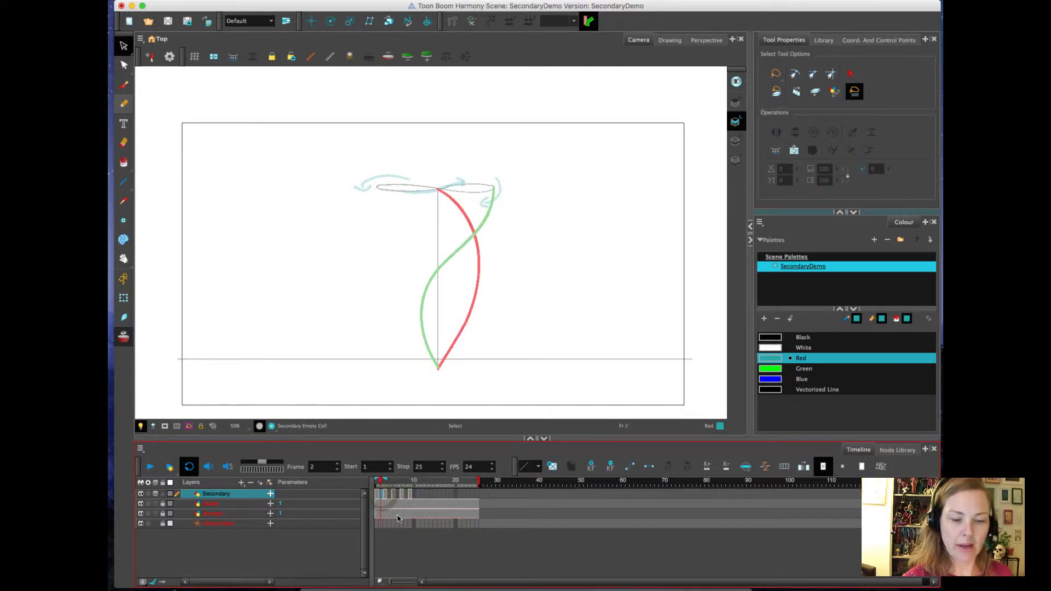
pyautogui.click(123, 103)
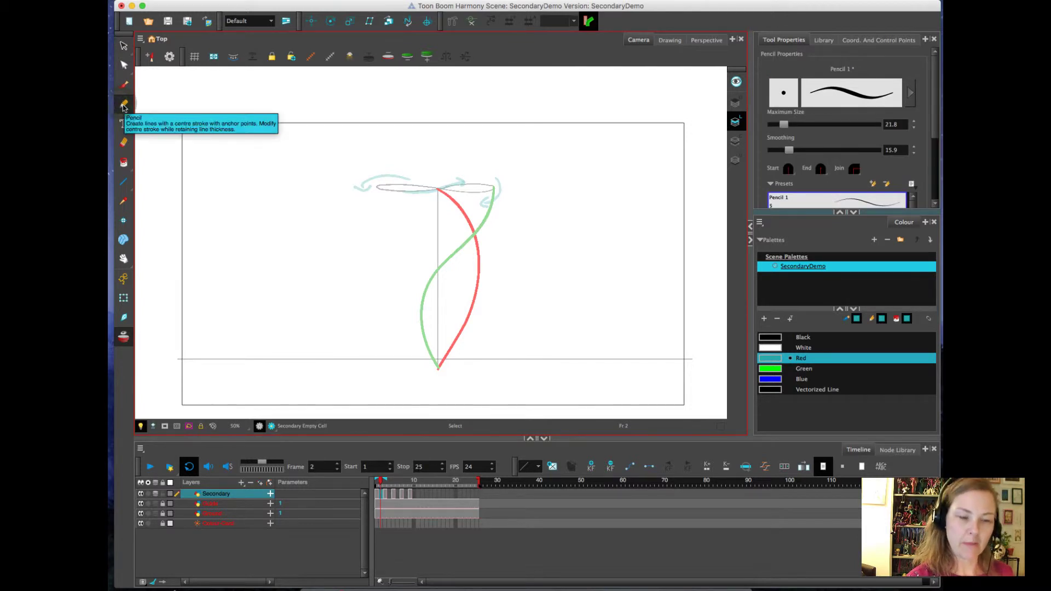
pyautogui.moveTo(360, 158); pyautogui.dragTo(552, 413)
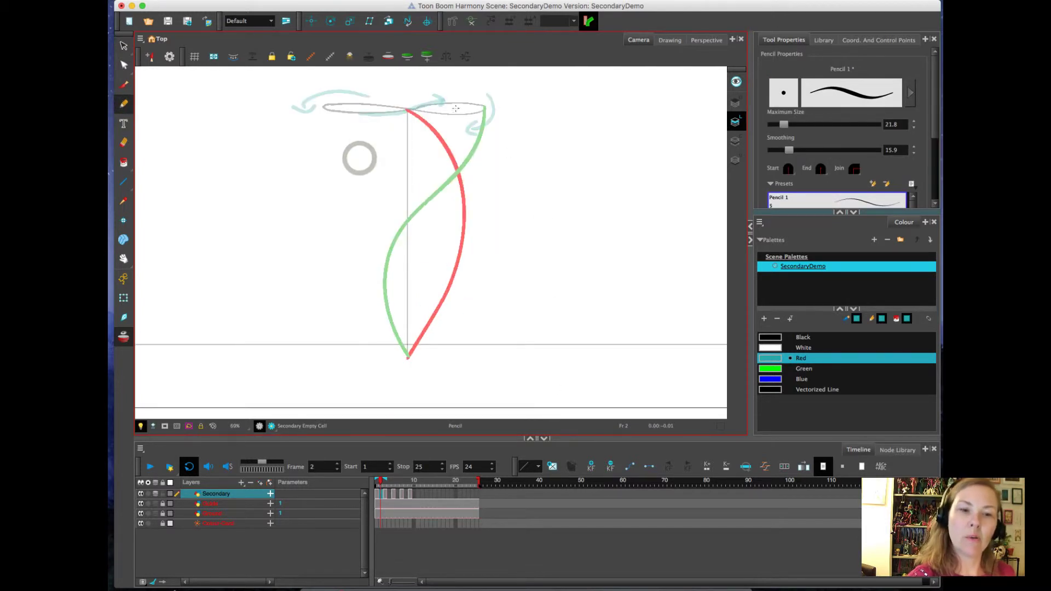
pyautogui.moveTo(448, 102)
pyautogui.mouseDown()
pyautogui.moveTo(456, 179)
pyautogui.moveTo(407, 278)
pyautogui.moveTo(408, 357)
pyautogui.mouseUp()
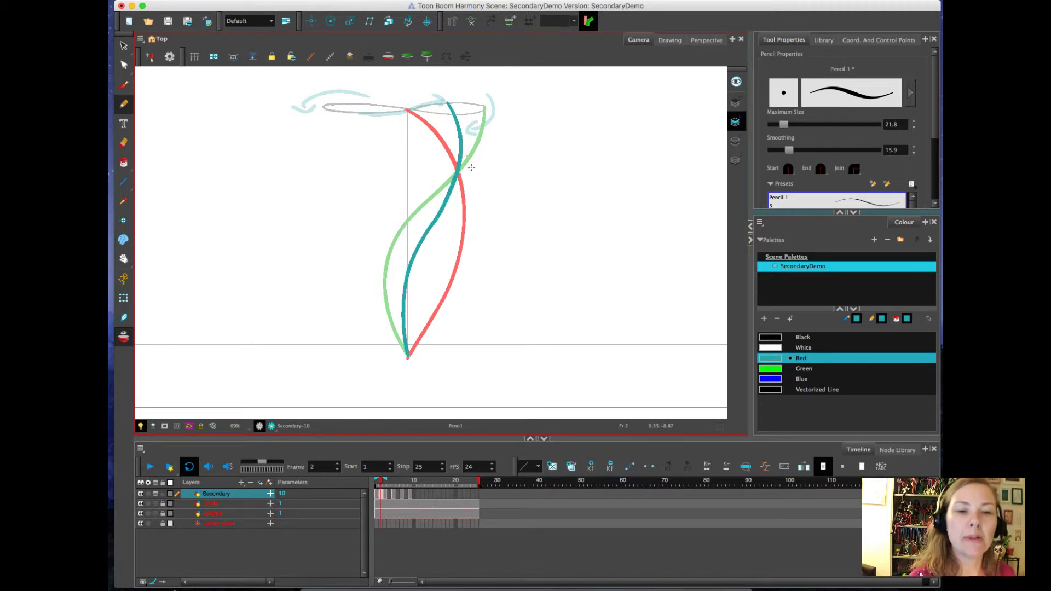
pyautogui.moveTo(471, 167)
pyautogui.mouseDown()
pyautogui.moveTo(456, 192)
pyautogui.moveTo(480, 164)
pyautogui.moveTo(474, 144)
pyautogui.mouseUp()
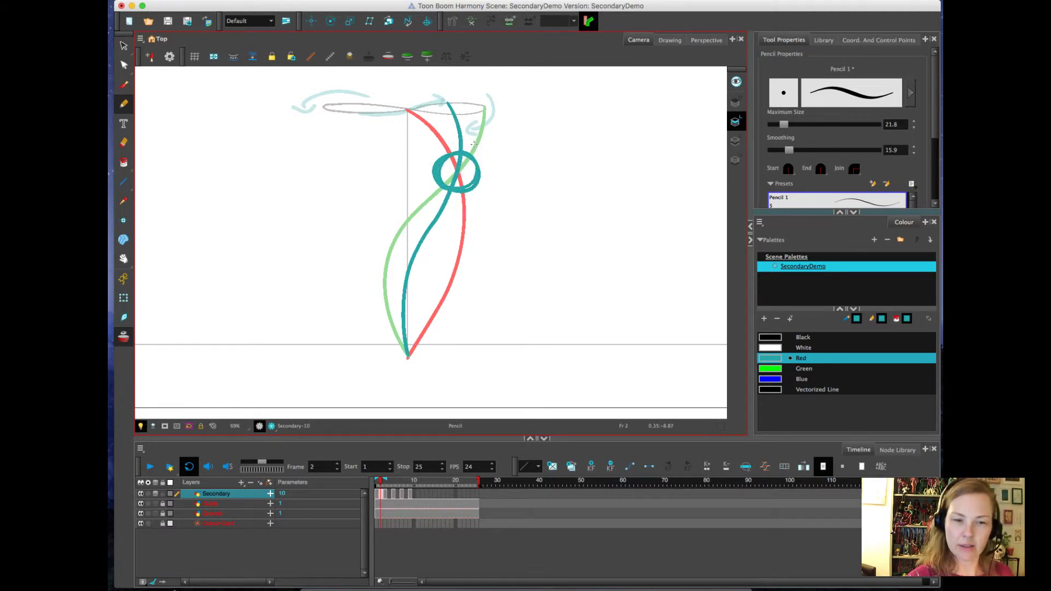
pyautogui.press('super+z')
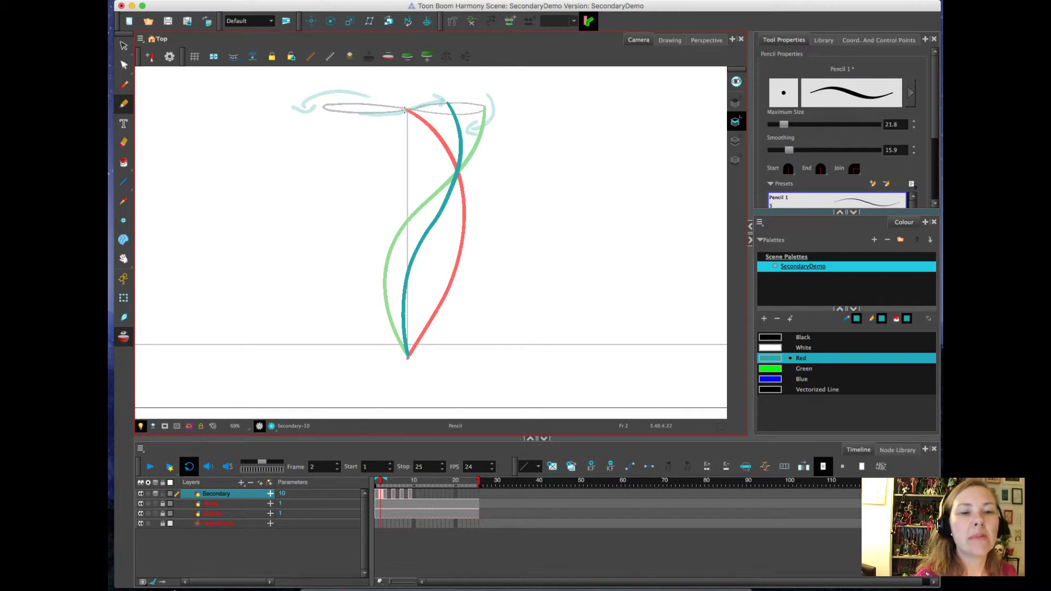
pyautogui.click(422, 105)
pyautogui.click(442, 104)
pyautogui.click(459, 103)
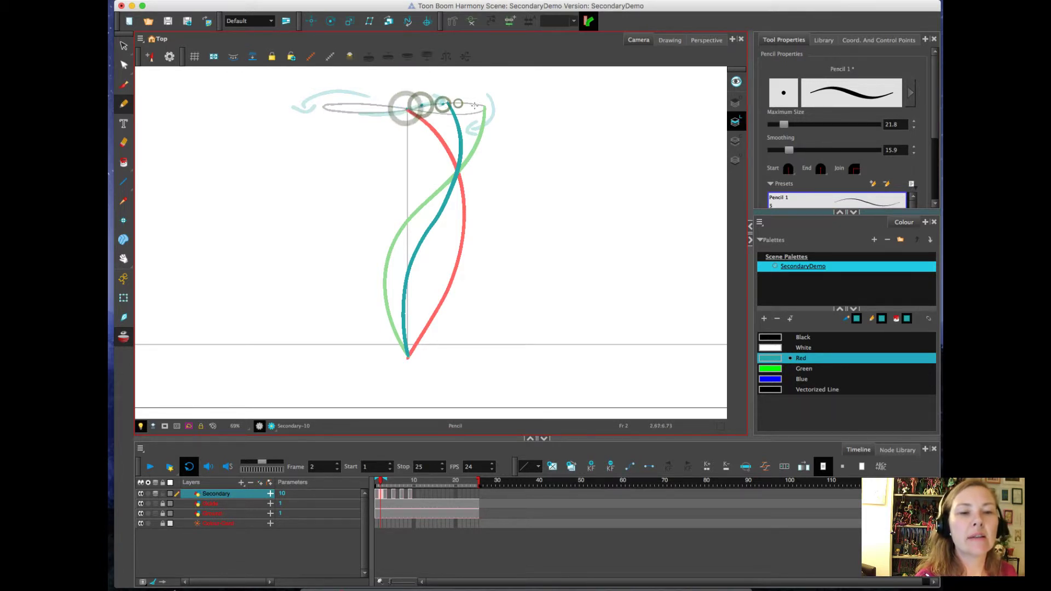
pyautogui.click(476, 106)
pyautogui.press('super+z')
pyautogui.press('super+z')
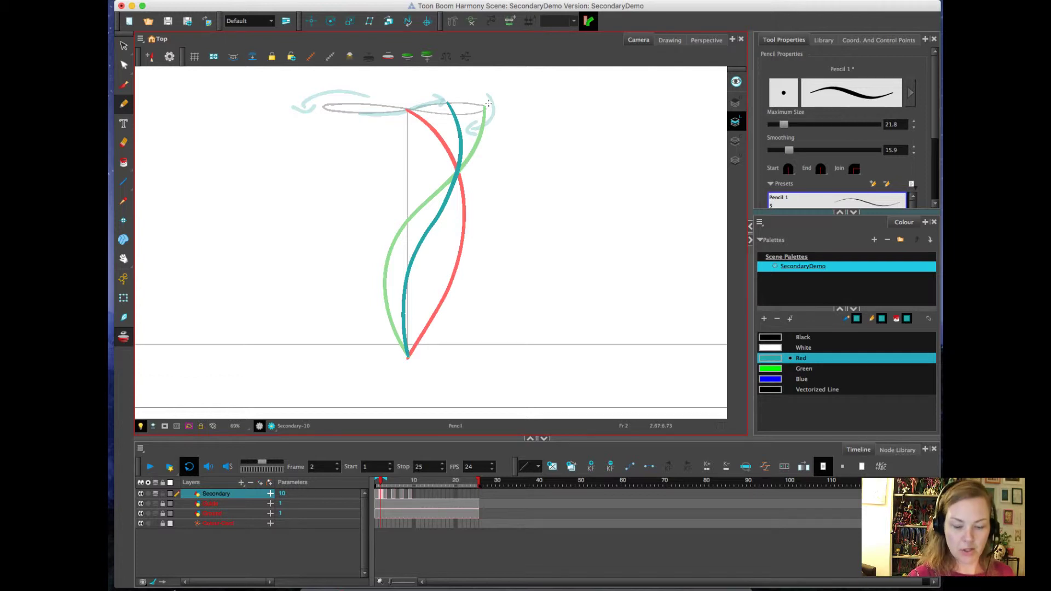
# Compare neighbouring frames, and draw frame 4's in-between curve from the right loop's lower edge to the guide line's base.
pyautogui.press(',')
pyautogui.press('.')
pyautogui.press('.')
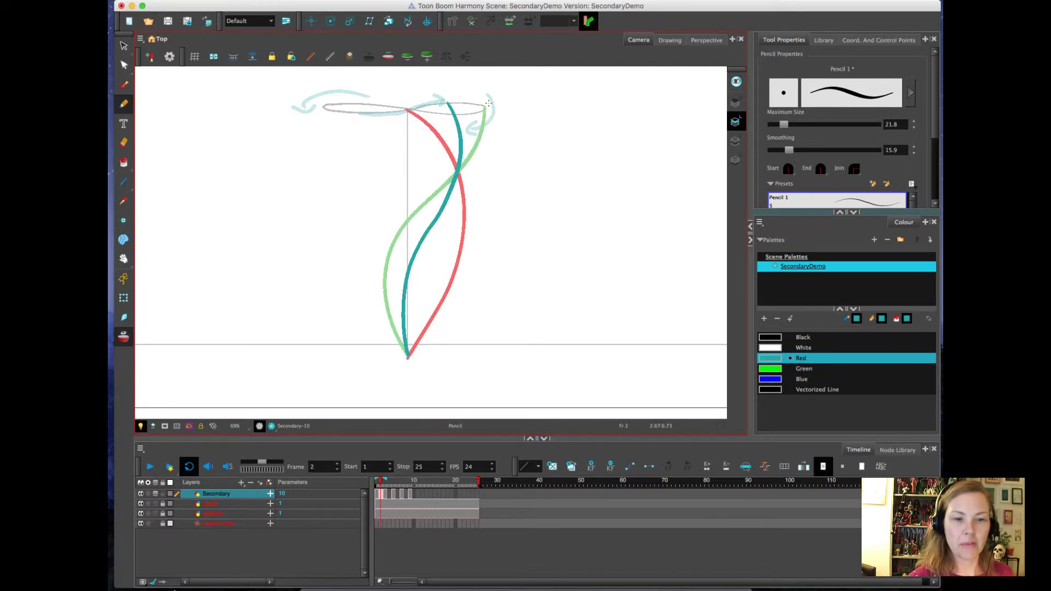
pyautogui.press('.')
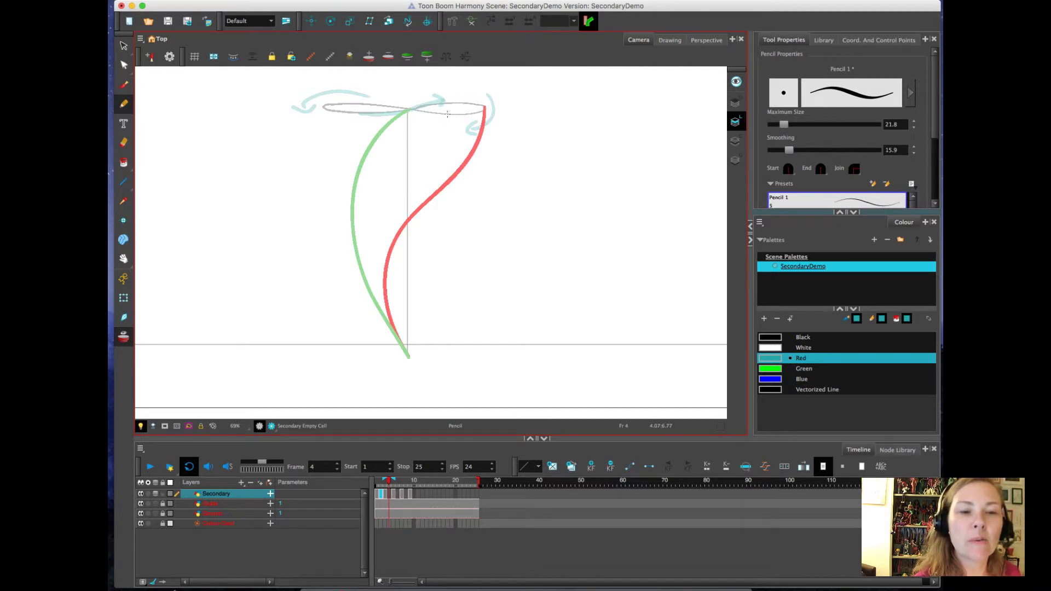
pyautogui.moveTo(449, 115)
pyautogui.mouseDown()
pyautogui.moveTo(410, 140)
pyautogui.moveTo(367, 220)
pyautogui.moveTo(364, 259)
pyautogui.moveTo(409, 359)
pyautogui.mouseUp()
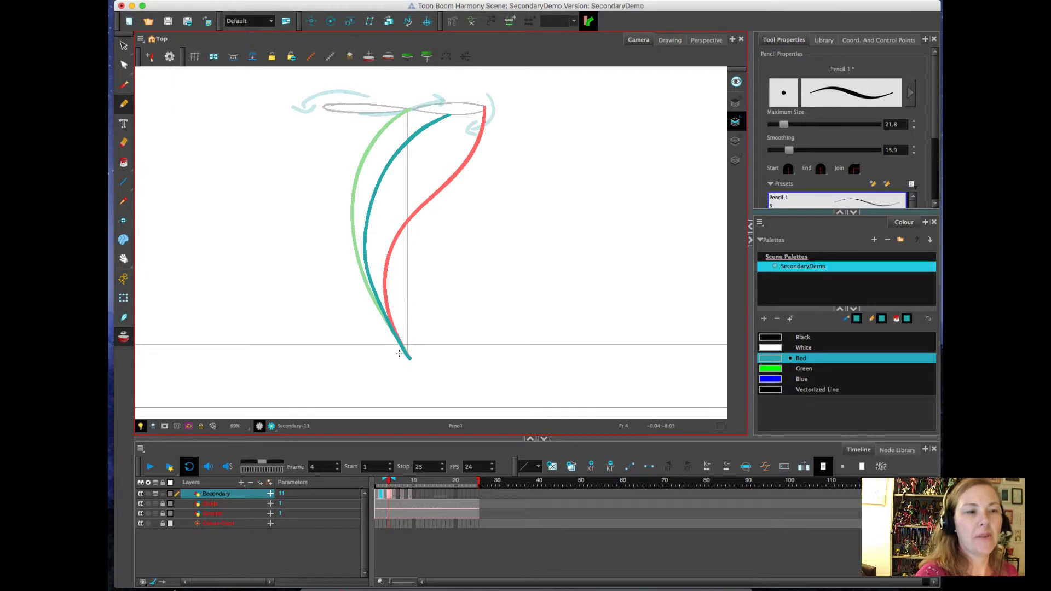
# Refine frame 4's curve with the Contour Editor, pulling its left bulge slightly inward and aligning its tip to the loop's lower edge.
pyautogui.hotkey('alt', 'q')
pyautogui.moveTo(388, 167); pyautogui.dragTo(396, 166)
pyautogui.moveTo(368, 271); pyautogui.dragTo(373, 272)
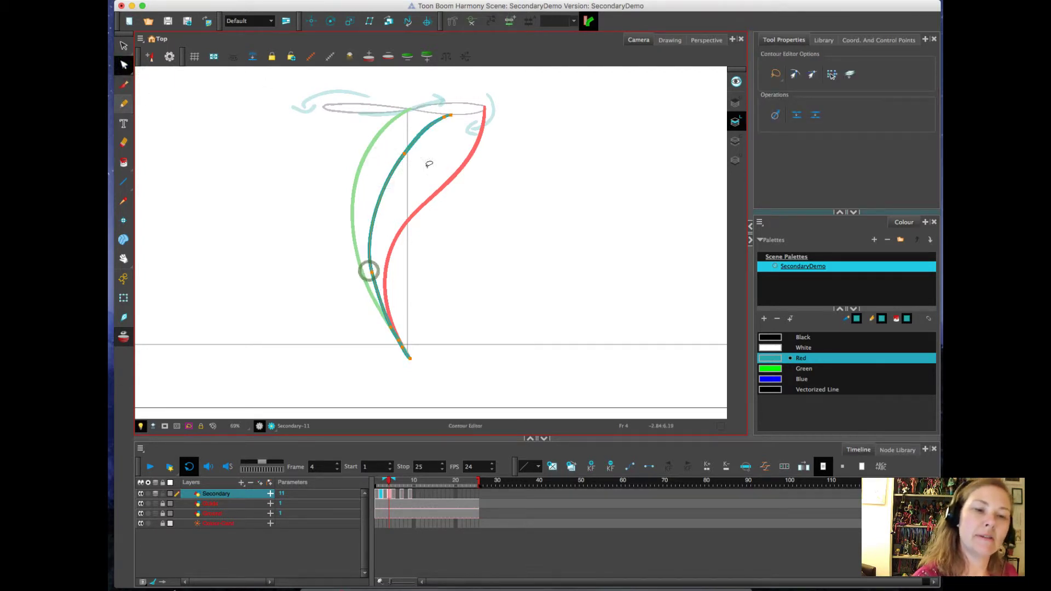
pyautogui.click(446, 125)
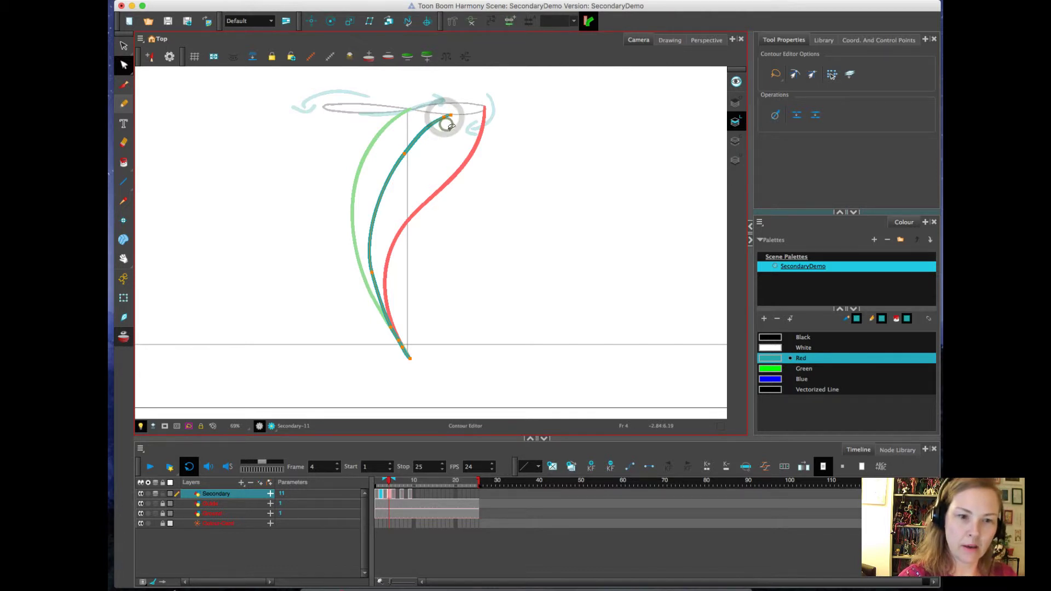
pyautogui.click(444, 117)
pyautogui.moveTo(447, 123)
pyautogui.mouseDown()
pyautogui.moveTo(441, 115)
pyautogui.moveTo(454, 116)
pyautogui.mouseUp()
# Draw frame 6's in-between S-curve from the left loop's upper edge to the guide line's base and refine its contour points.
pyautogui.click(398, 494)
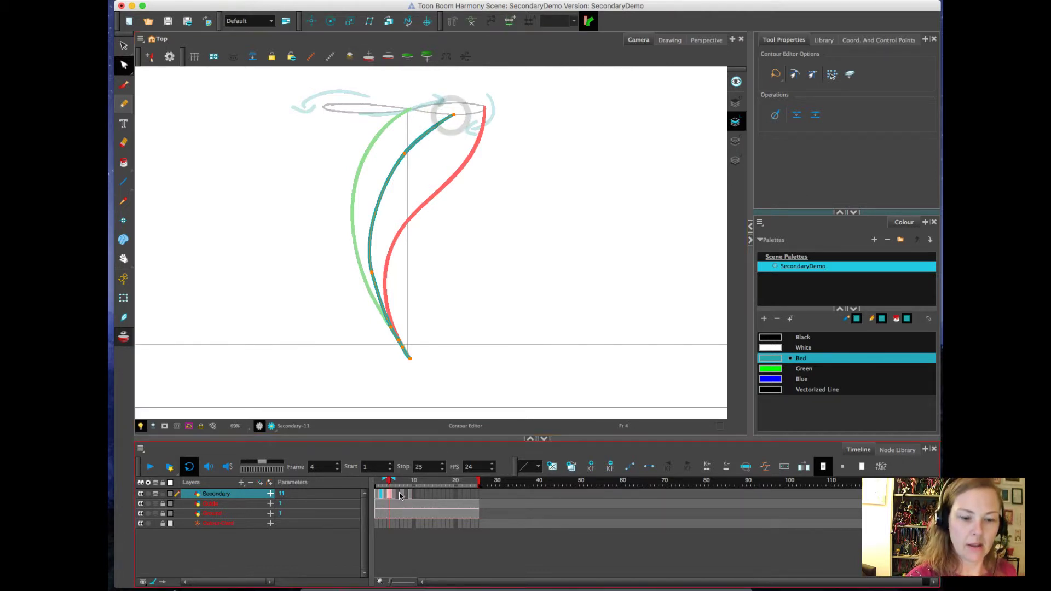
pyautogui.click(124, 103)
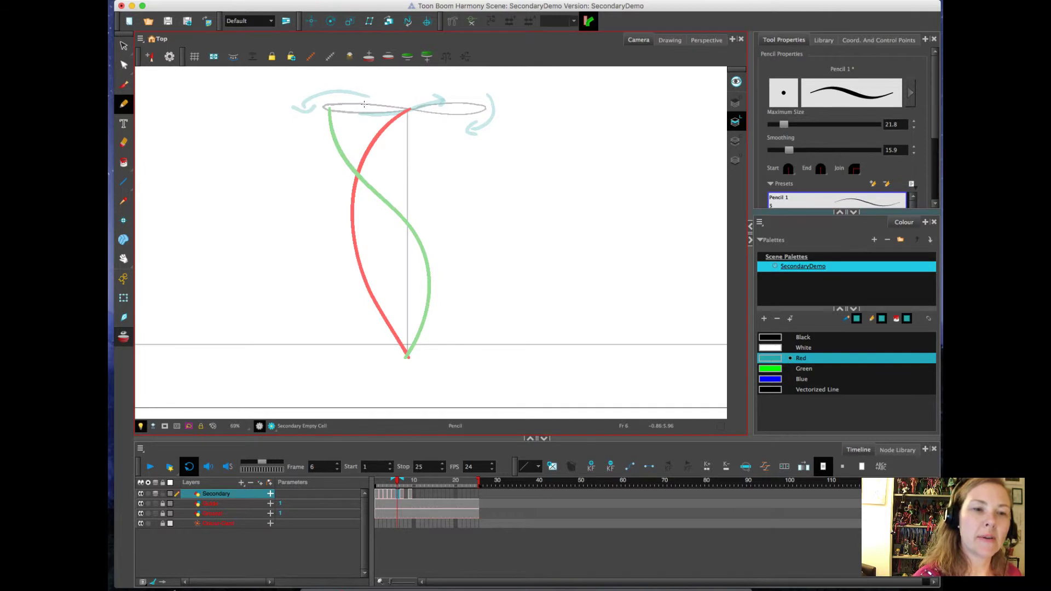
pyautogui.moveTo(363, 104)
pyautogui.mouseDown()
pyautogui.moveTo(355, 161)
pyautogui.moveTo(392, 244)
pyautogui.moveTo(407, 353)
pyautogui.mouseUp()
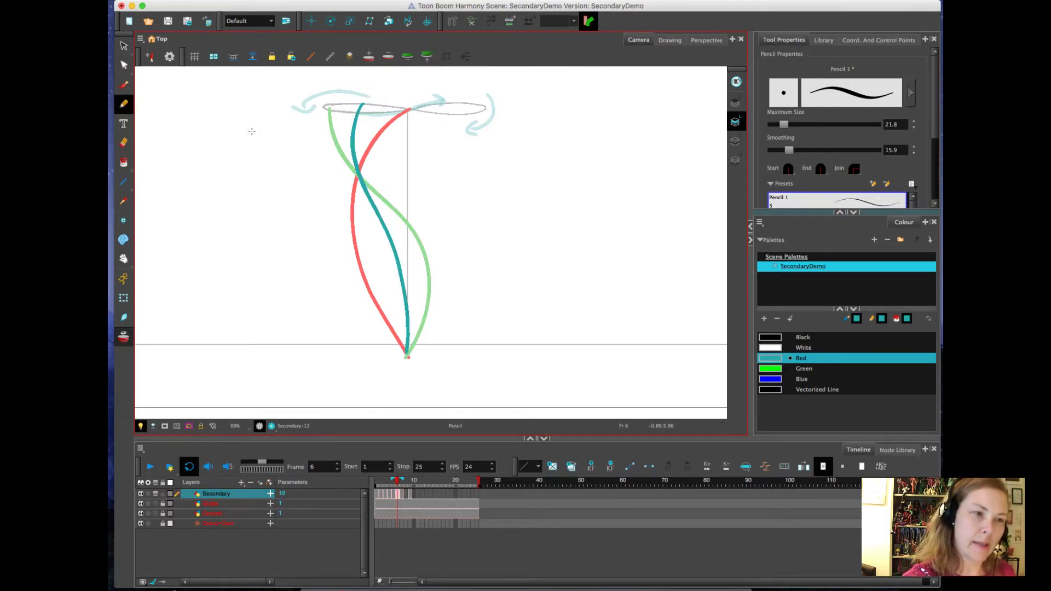
pyautogui.hotkey('alt', 'q')
pyautogui.click(360, 174)
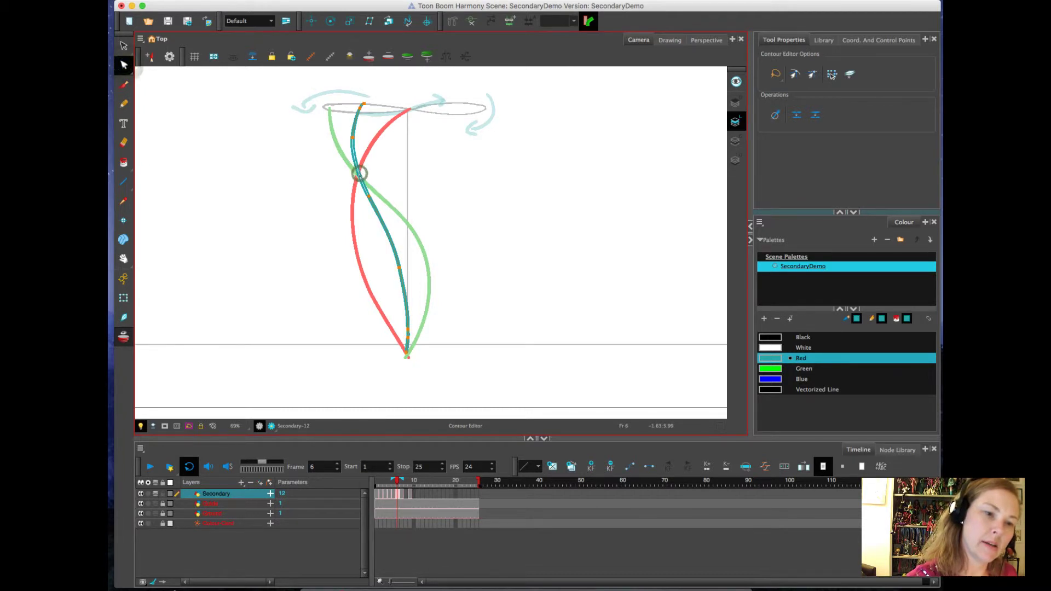
pyautogui.click(400, 268)
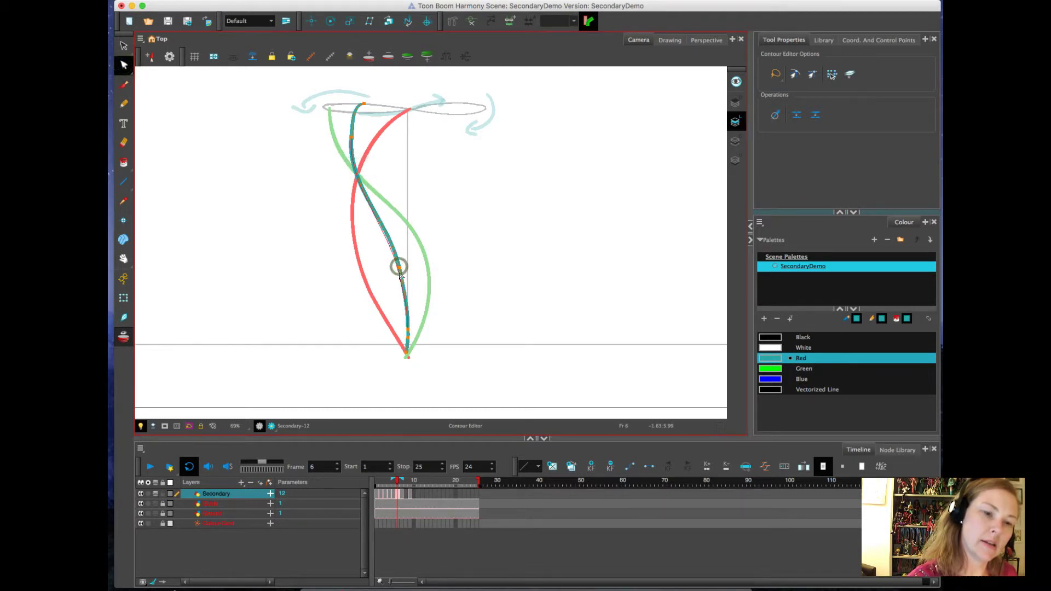
# Draw frame 8's in-between curve from the left loop's lower edge to the guide line's base, undoing the extra circle around its lower end.
pyautogui.click(406, 504)
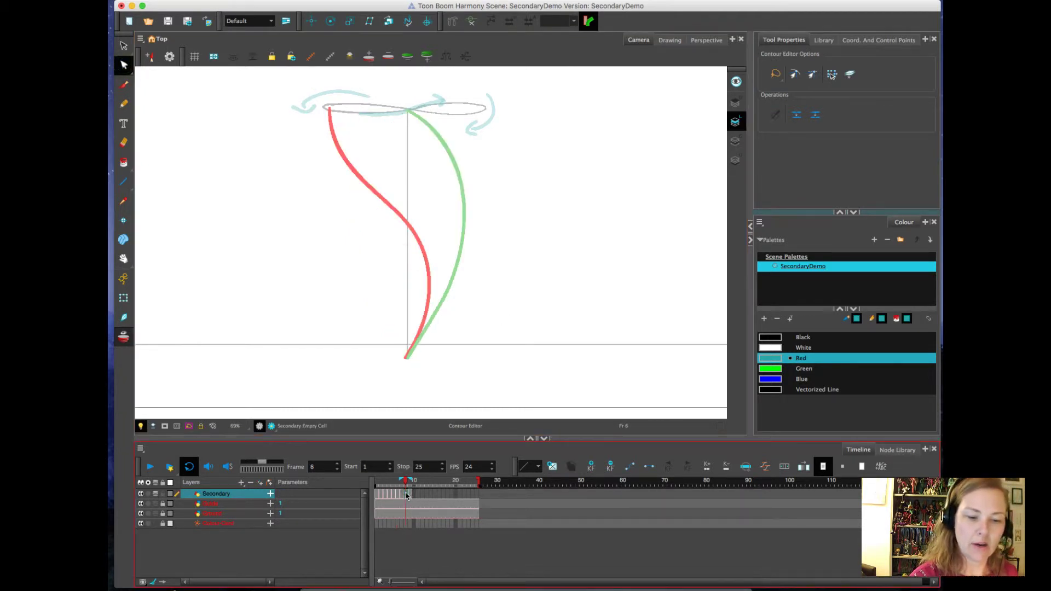
pyautogui.hotkey('alt', '/')
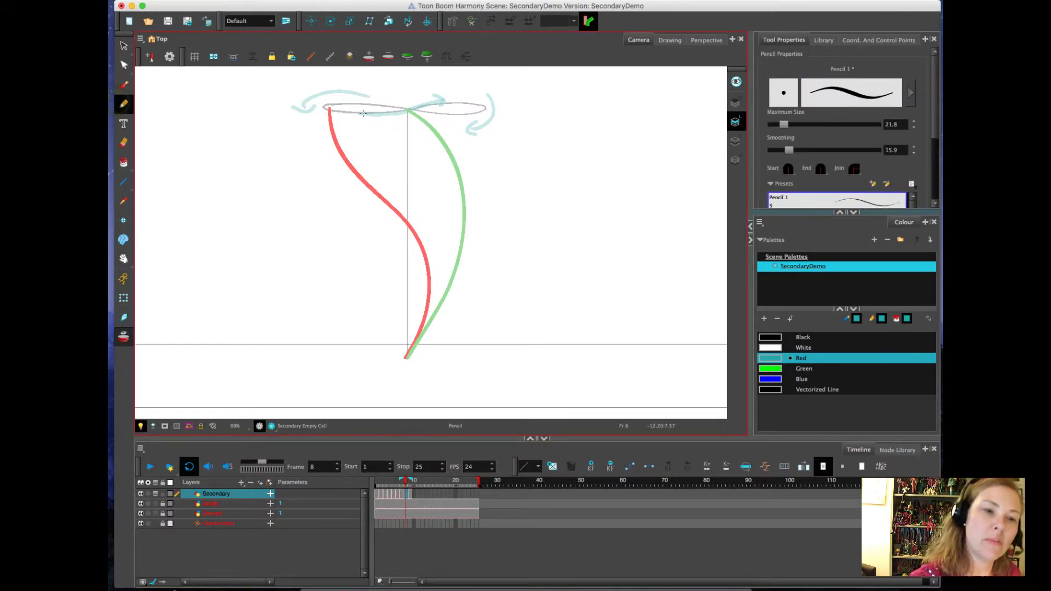
pyautogui.moveTo(363, 112)
pyautogui.mouseDown()
pyautogui.moveTo(416, 177)
pyautogui.moveTo(436, 226)
pyautogui.moveTo(439, 270)
pyautogui.moveTo(405, 359)
pyautogui.mouseUp()
pyautogui.moveTo(407, 305); pyautogui.dragTo(398, 302)
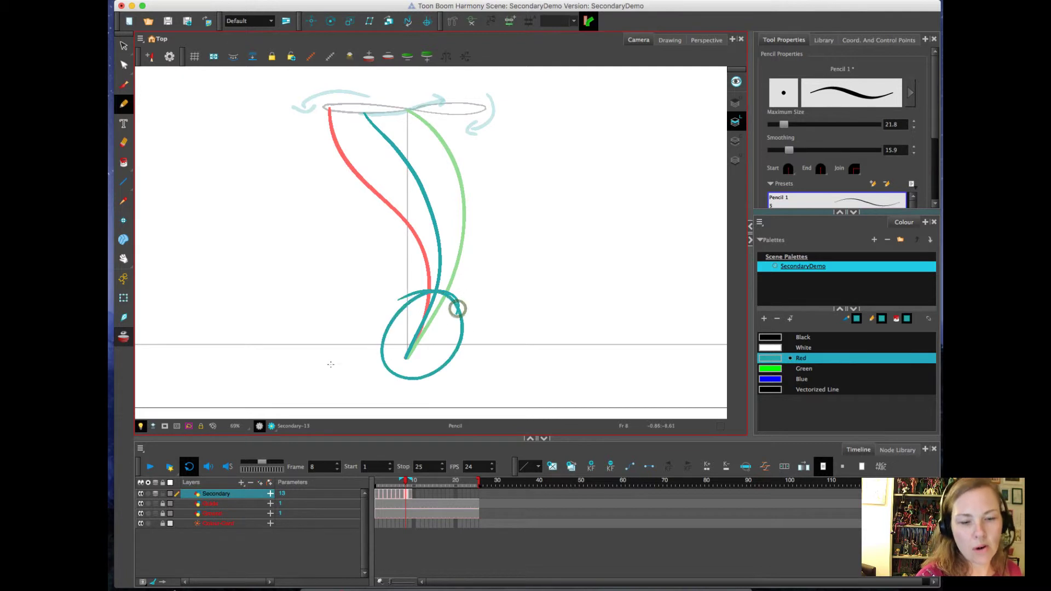
pyautogui.press('super+z')
# Nudge the lower part of frame 8's curve slightly outward with the Contour Editor.
pyautogui.click(123, 65)
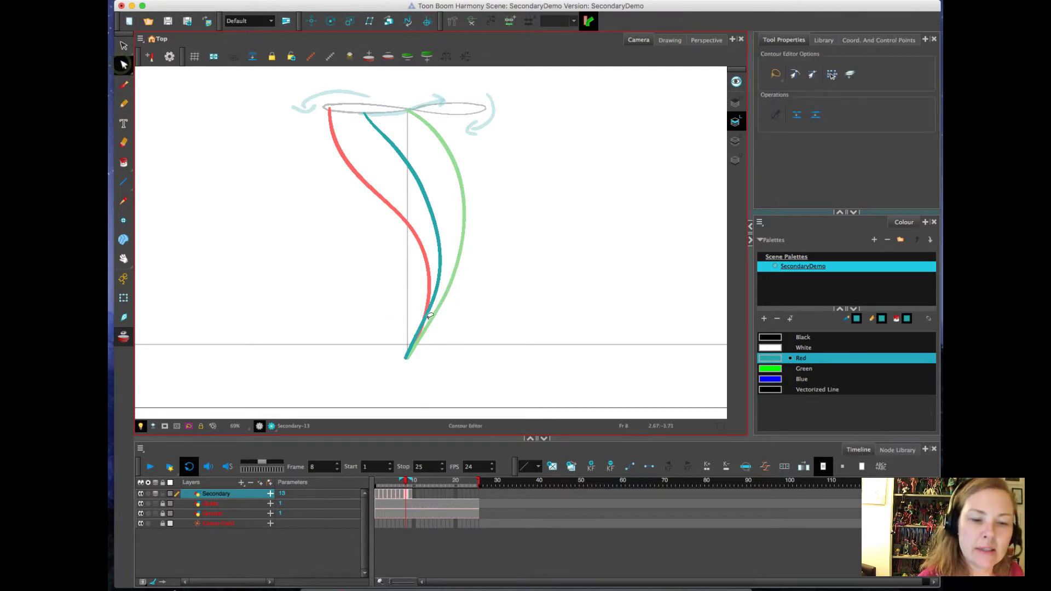
pyautogui.moveTo(425, 319); pyautogui.dragTo(429, 320)
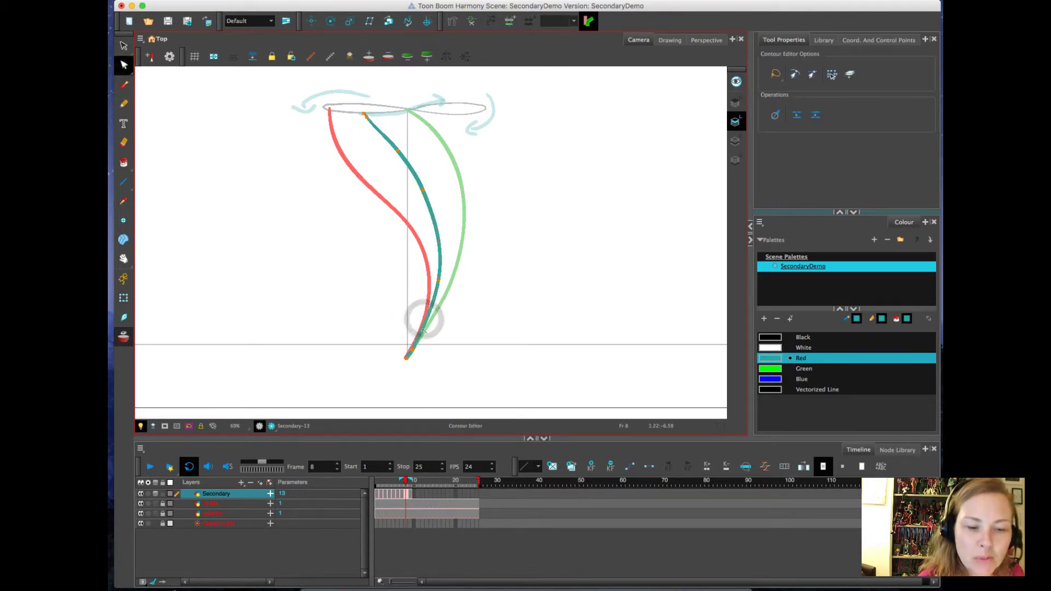
pyautogui.moveTo(439, 281); pyautogui.dragTo(442, 281)
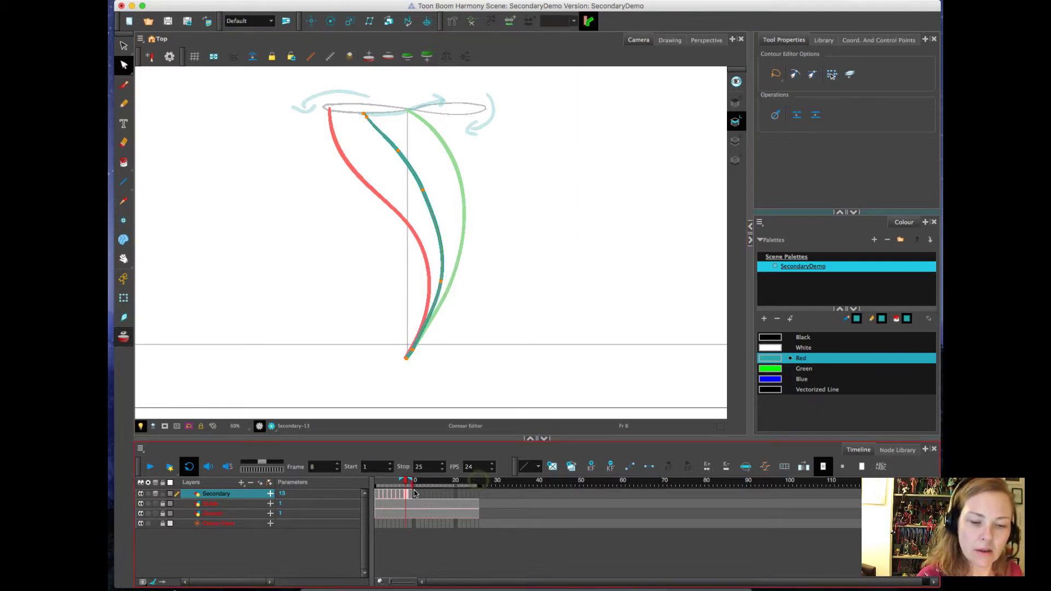
# Set the stop frame to 9, and play and stop the looping animation.
pyautogui.moveTo(414, 493); pyautogui.dragTo(413, 494)
pyautogui.click(150, 469)
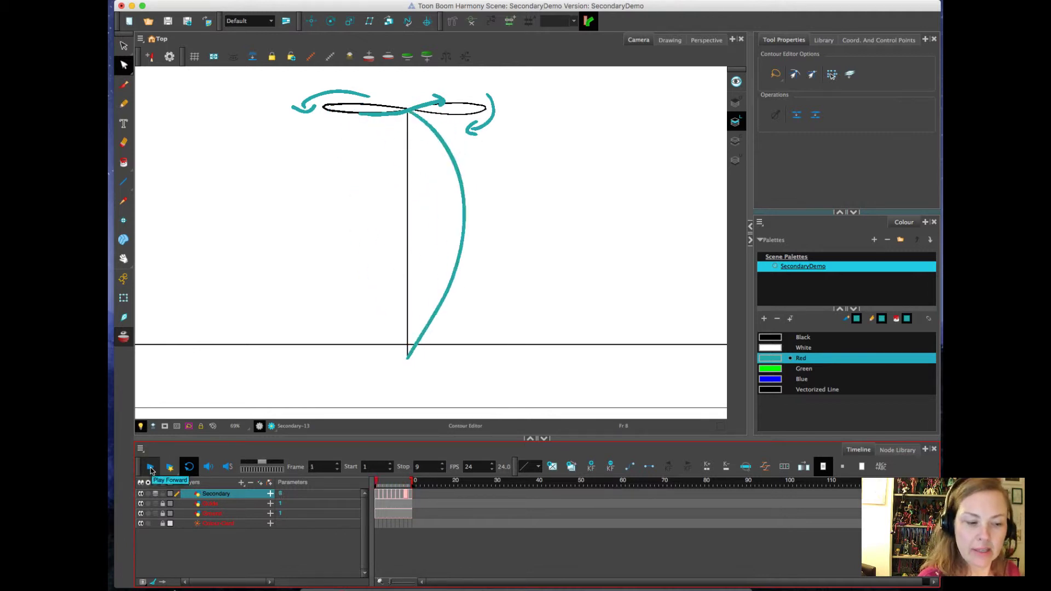
pyautogui.click(150, 470)
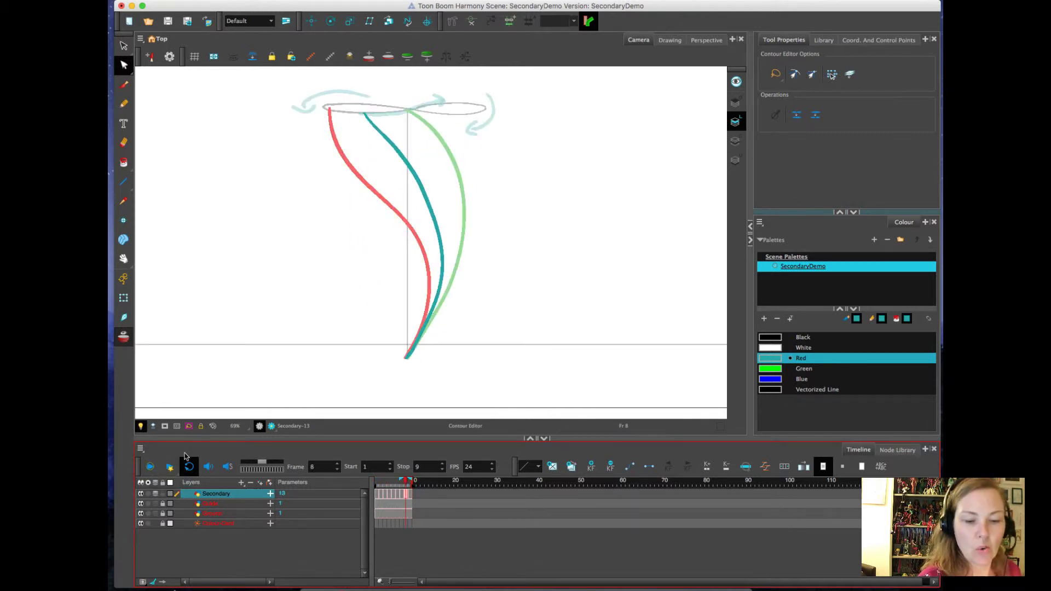
# Extend the stop frame to 55 and set the exposure of the Secondary layer's nine drawings to 2 frames each.
pyautogui.moveTo(385, 481); pyautogui.dragTo(604, 482)
pyautogui.moveTo(410, 495); pyautogui.dragTo(375, 494)
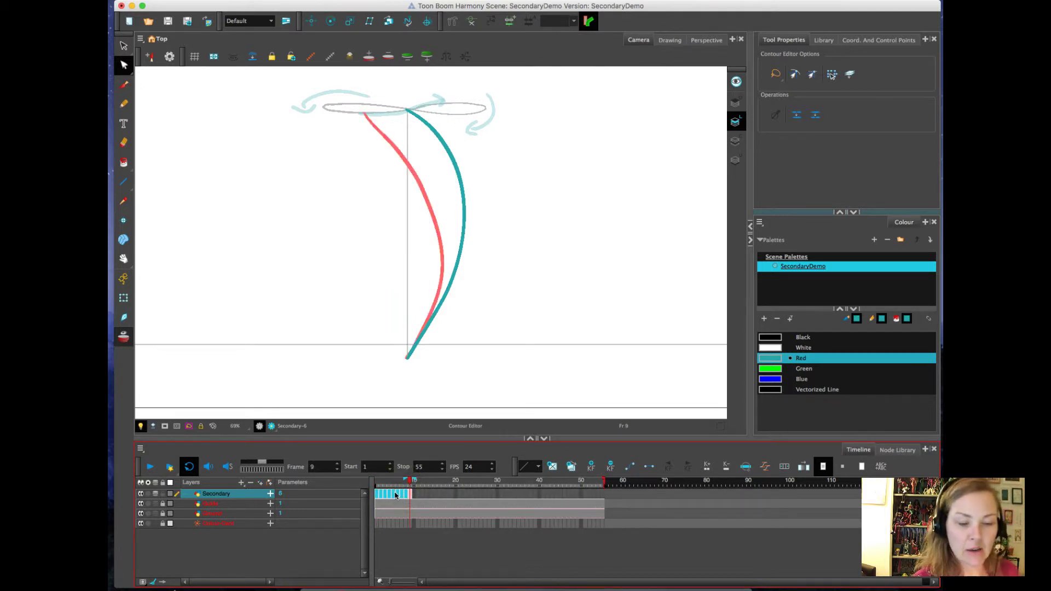
pyautogui.rightClick(398, 495)
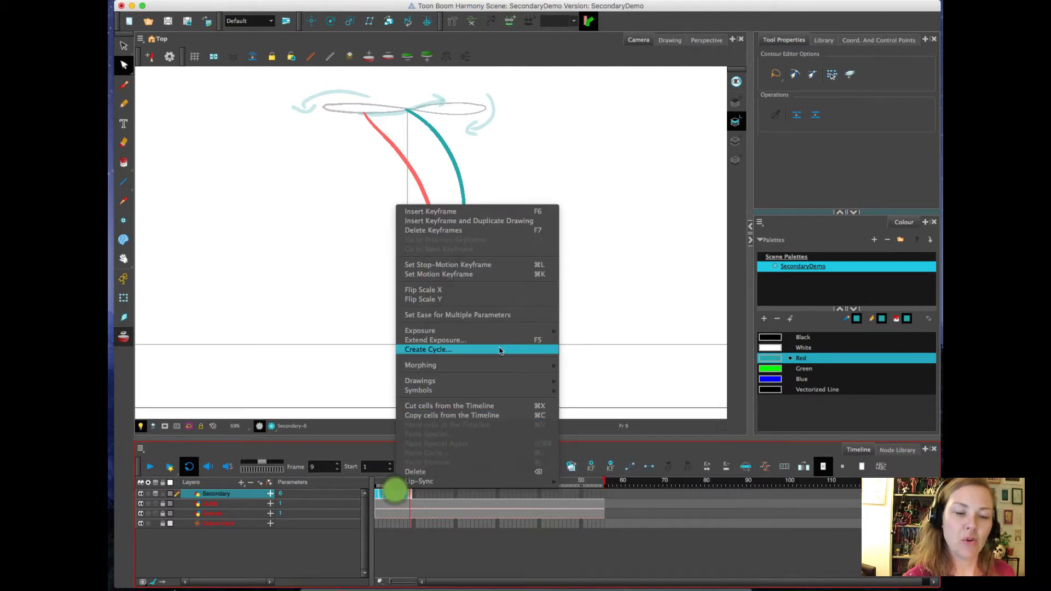
pyautogui.moveTo(509, 334)
pyautogui.click(617, 459)
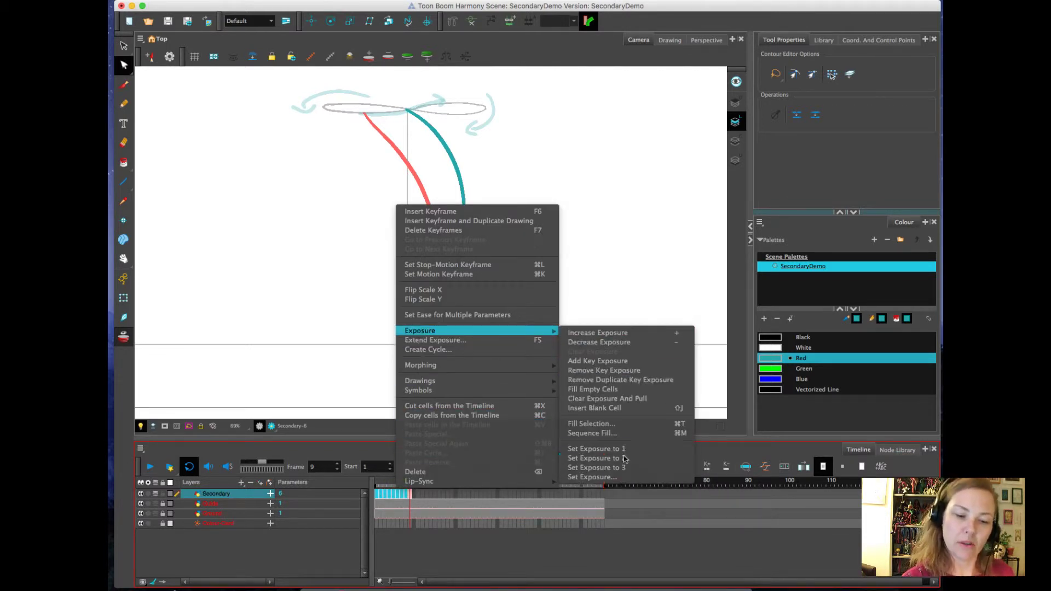
# Clear the held exposure on every even frame from 2 to 18 of the Secondary layer, leaving empty cells between the drawings.
pyautogui.click(384, 483)
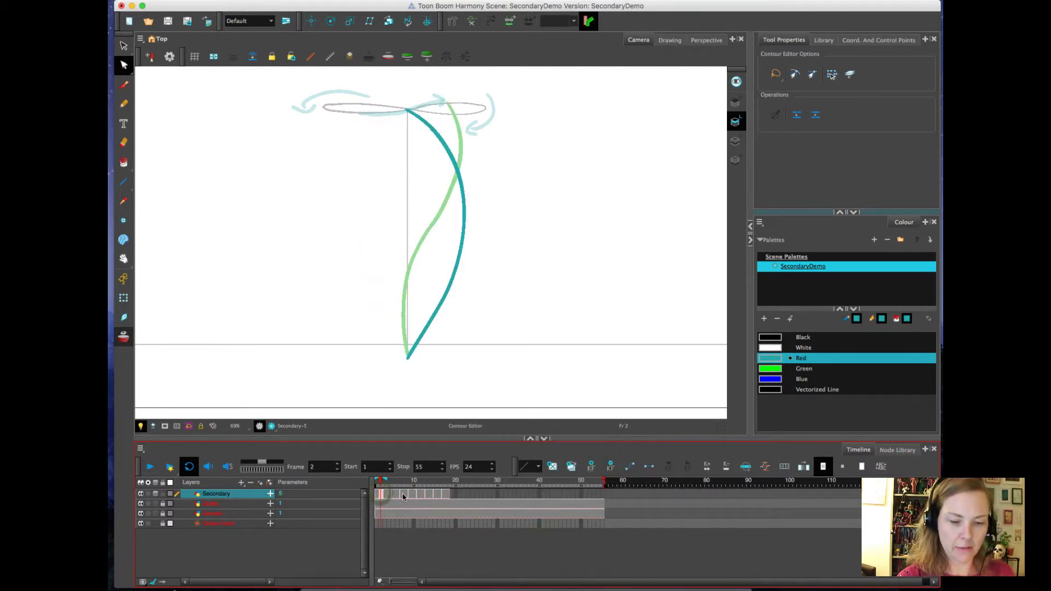
pyautogui.press('.')
pyautogui.press('.')
pyautogui.press('.')
pyautogui.press('.')
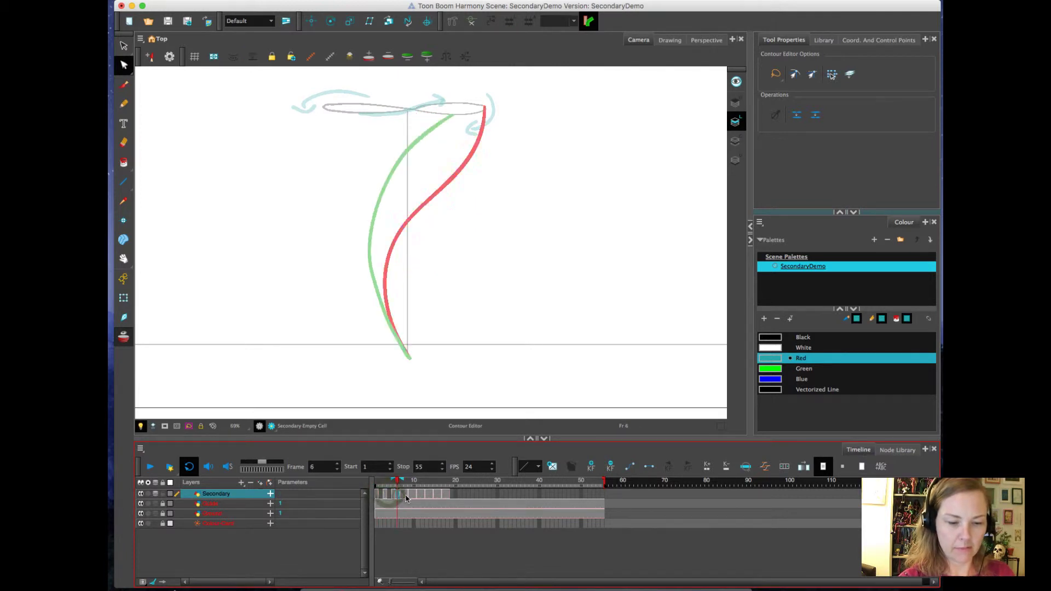
pyautogui.click(406, 498)
pyautogui.press('Delete')
pyautogui.click(415, 497)
pyautogui.press('Delete')
pyautogui.click(423, 498)
pyautogui.press('Delete')
pyautogui.click(432, 498)
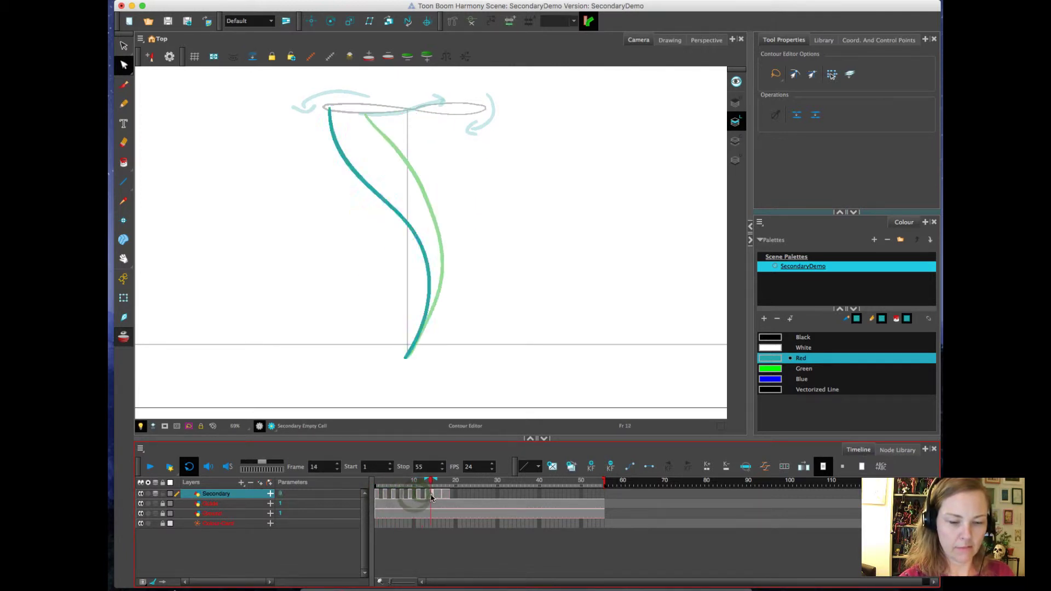
pyautogui.press('Delete')
pyautogui.click(440, 497)
pyautogui.press('Delete')
pyautogui.click(448, 497)
pyautogui.press('Delete')
# Draw the in-between S-curves on frames 2 and 4 with the Pencil, from the right loop's upper edge to the guide line's base.
pyautogui.click(382, 497)
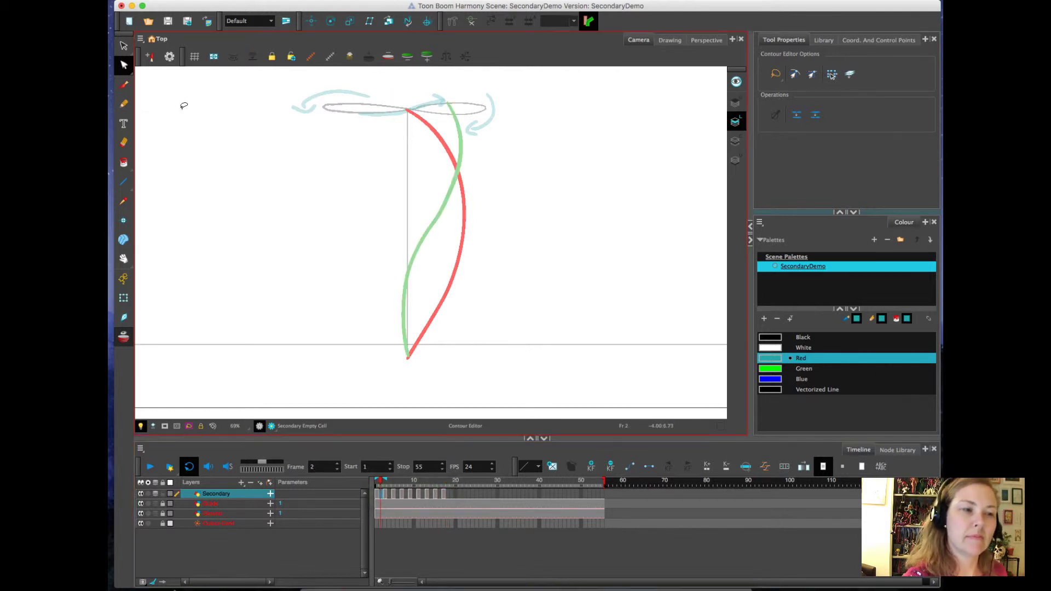
pyautogui.hotkey('alt', '/')
pyautogui.moveTo(431, 104)
pyautogui.mouseDown()
pyautogui.moveTo(458, 174)
pyautogui.moveTo(408, 358)
pyautogui.mouseUp()
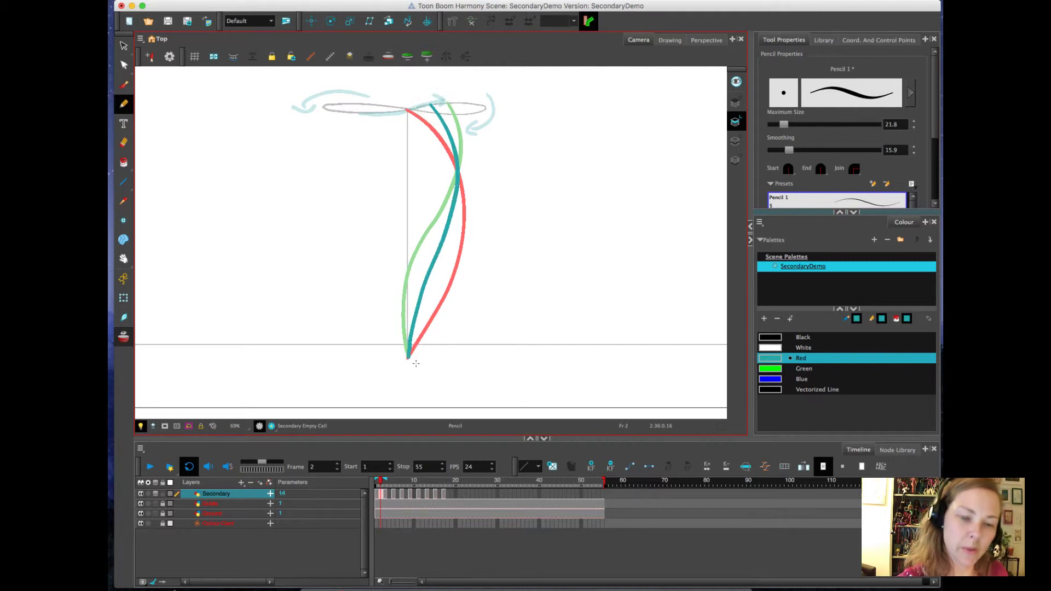
pyautogui.press('.')
pyautogui.press('.')
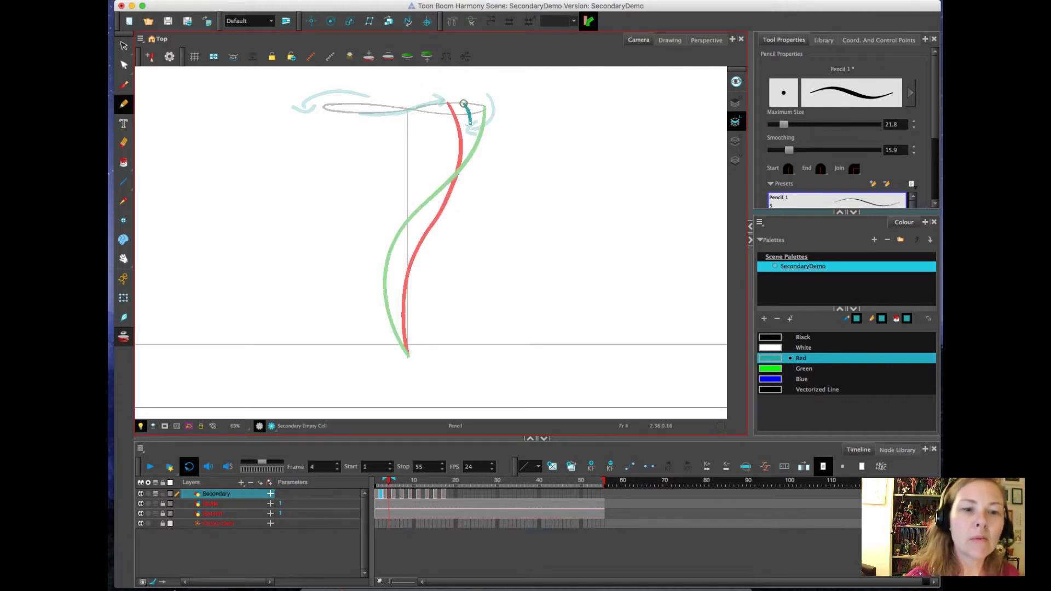
pyautogui.moveTo(470, 125)
pyautogui.mouseDown()
pyautogui.moveTo(457, 175)
pyautogui.moveTo(400, 262)
pyautogui.moveTo(408, 357)
pyautogui.mouseUp()
# Draw the in-between curves on frames 6 and 8, from the right loop's lower edge to the guide line's base.
pyautogui.press('.')
pyautogui.press('.')
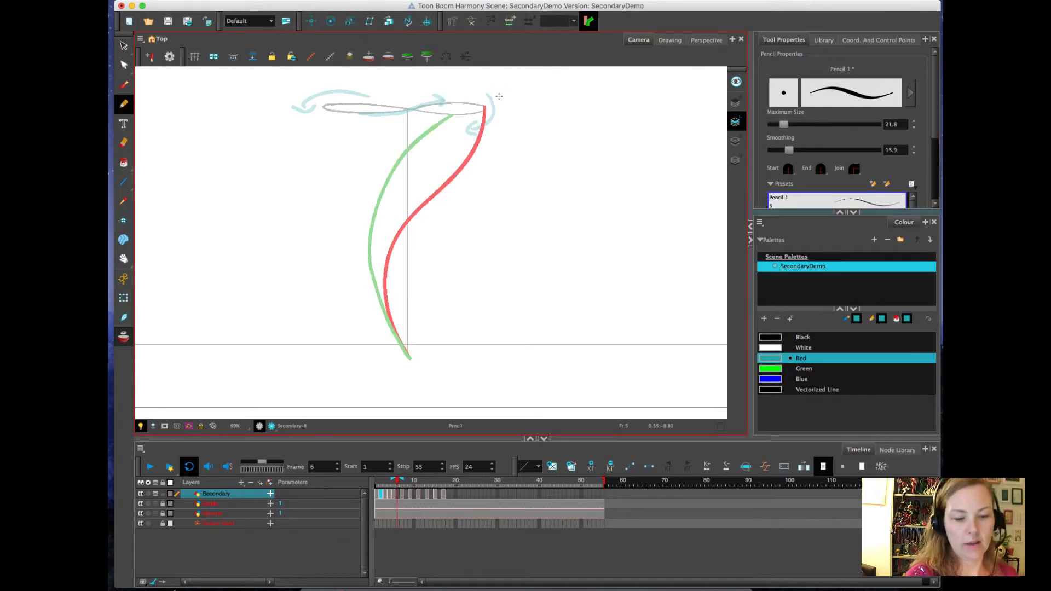
pyautogui.moveTo(471, 116)
pyautogui.mouseDown()
pyautogui.moveTo(394, 204)
pyautogui.moveTo(381, 240)
pyautogui.moveTo(381, 296)
pyautogui.moveTo(406, 357)
pyautogui.mouseUp()
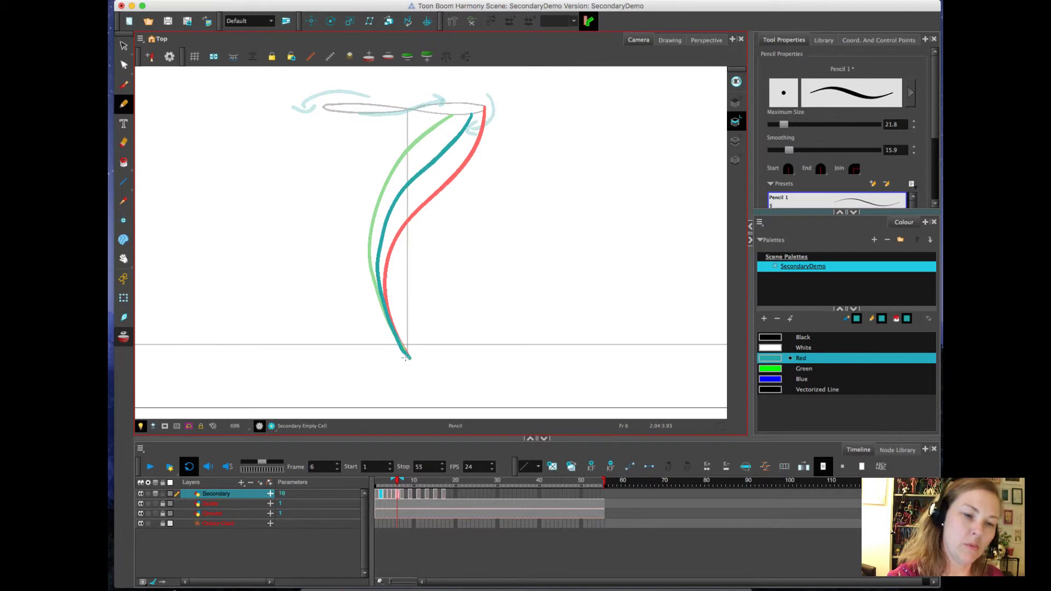
pyautogui.press('.')
pyautogui.press('.')
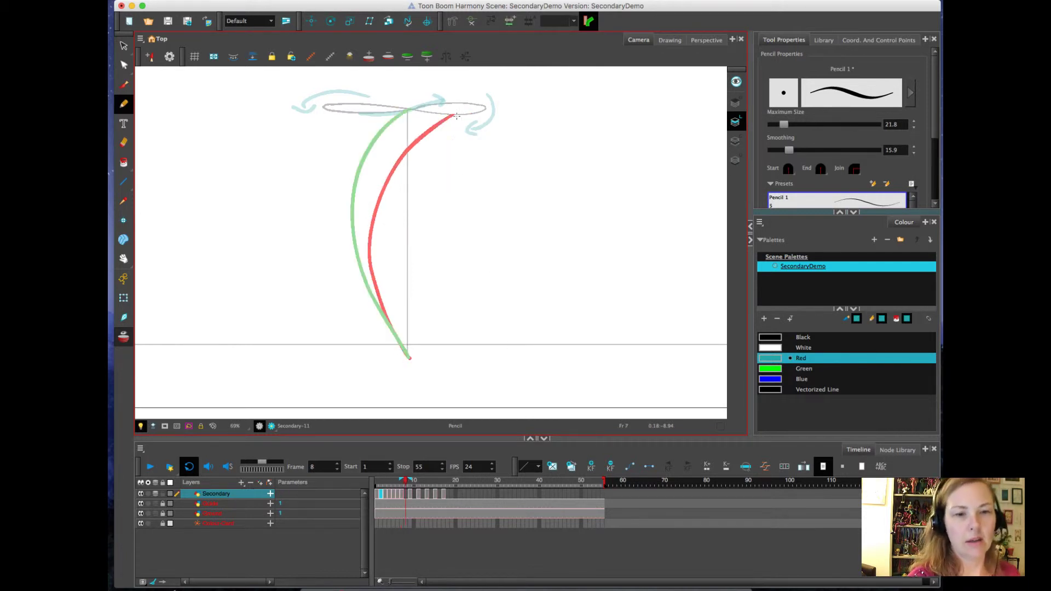
pyautogui.moveTo(413, 121)
pyautogui.mouseDown()
pyautogui.moveTo(383, 154)
pyautogui.moveTo(363, 215)
pyautogui.moveTo(365, 265)
pyautogui.moveTo(388, 325)
pyautogui.mouseUp()
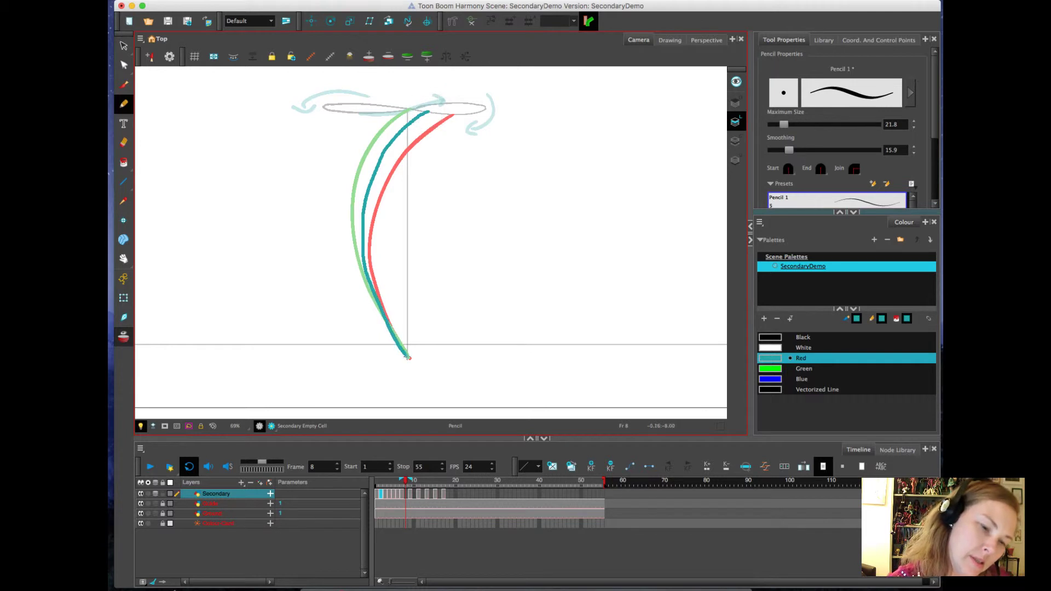
# Draw frame 10's in-between curve from the left loop's upper edge to the guide line's base and compare it with its neighbouring frames.
pyautogui.press('.')
pyautogui.press('.')
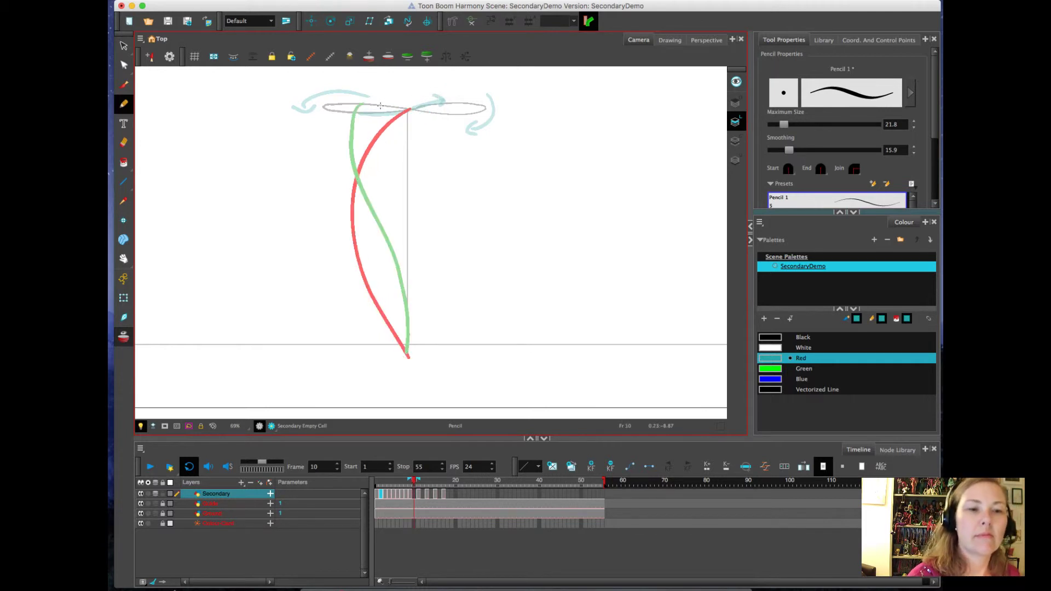
pyautogui.moveTo(363, 135)
pyautogui.mouseDown()
pyautogui.moveTo(360, 203)
pyautogui.moveTo(400, 329)
pyautogui.mouseUp()
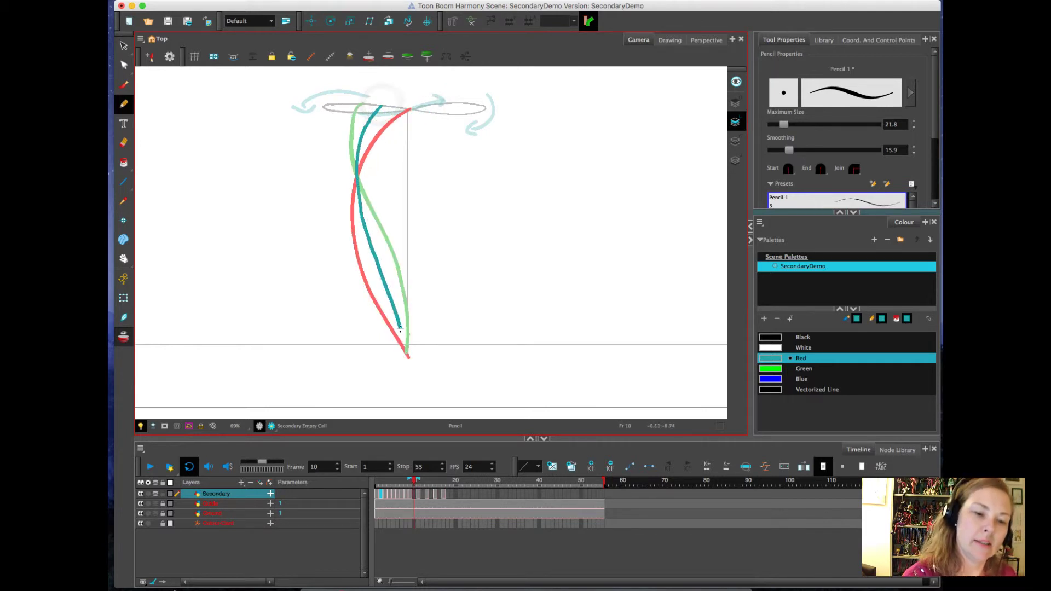
pyautogui.press('.')
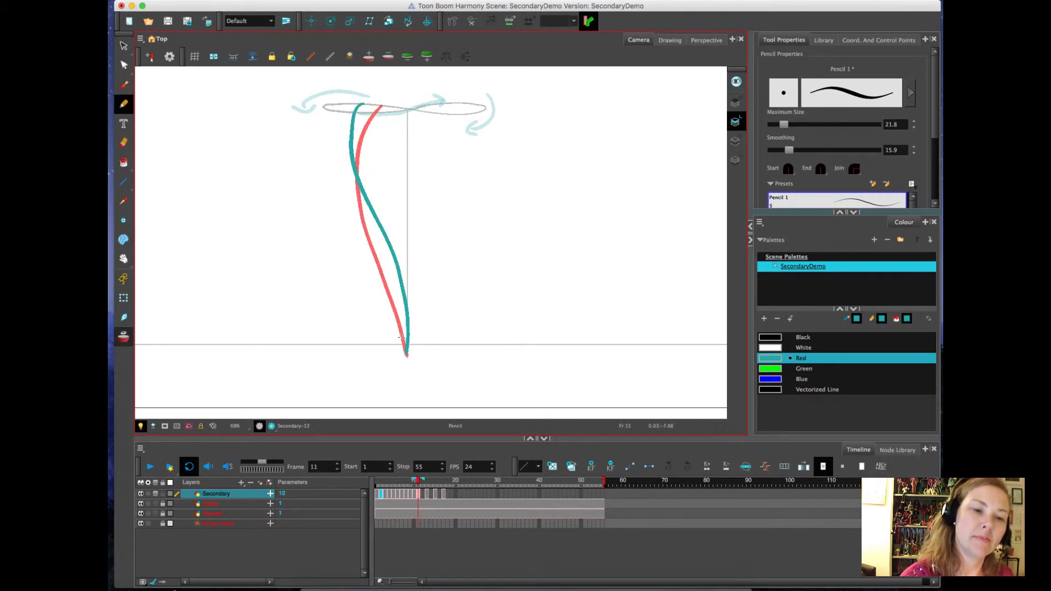
pyautogui.press(',')
pyautogui.press(',')
# Draw frame 12's in-between S-curve from the left loop's upper edge to the guide line's base and refine it with the Contour Editor.
pyautogui.press('.')
pyautogui.press('.')
pyautogui.press('.')
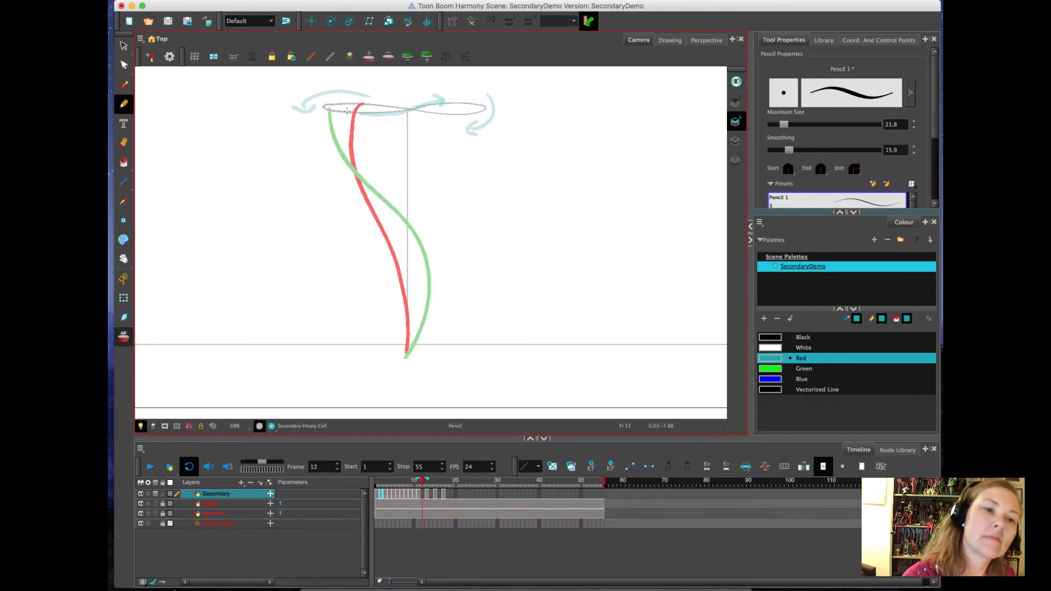
pyautogui.moveTo(341, 104); pyautogui.dragTo(345, 155)
pyautogui.moveTo(378, 211)
pyautogui.mouseDown()
pyautogui.moveTo(411, 270)
pyautogui.moveTo(411, 342)
pyautogui.mouseUp()
pyautogui.hotkey('alt', 'q')
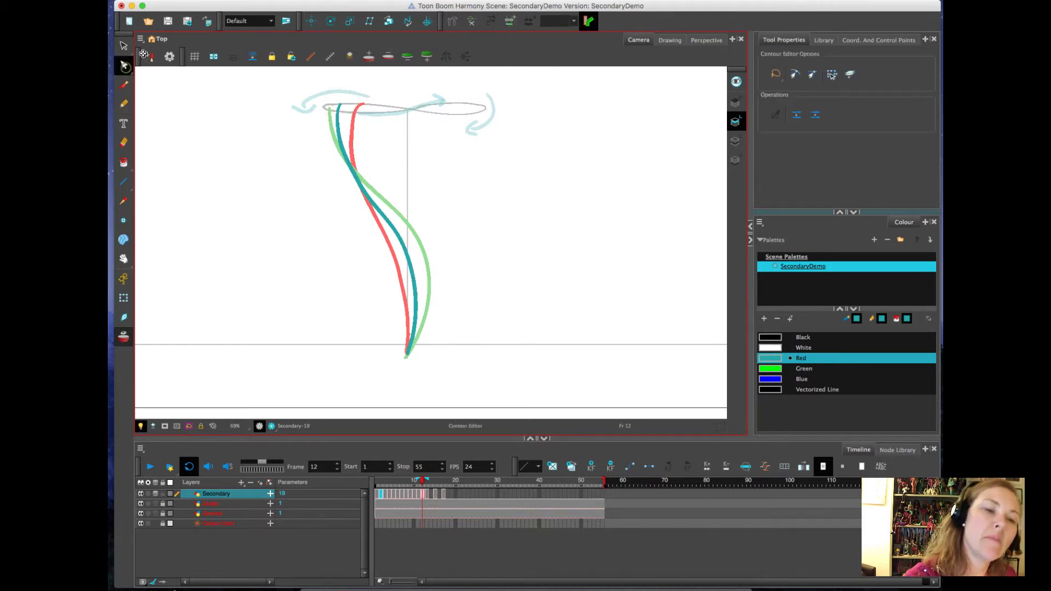
pyautogui.click(362, 185)
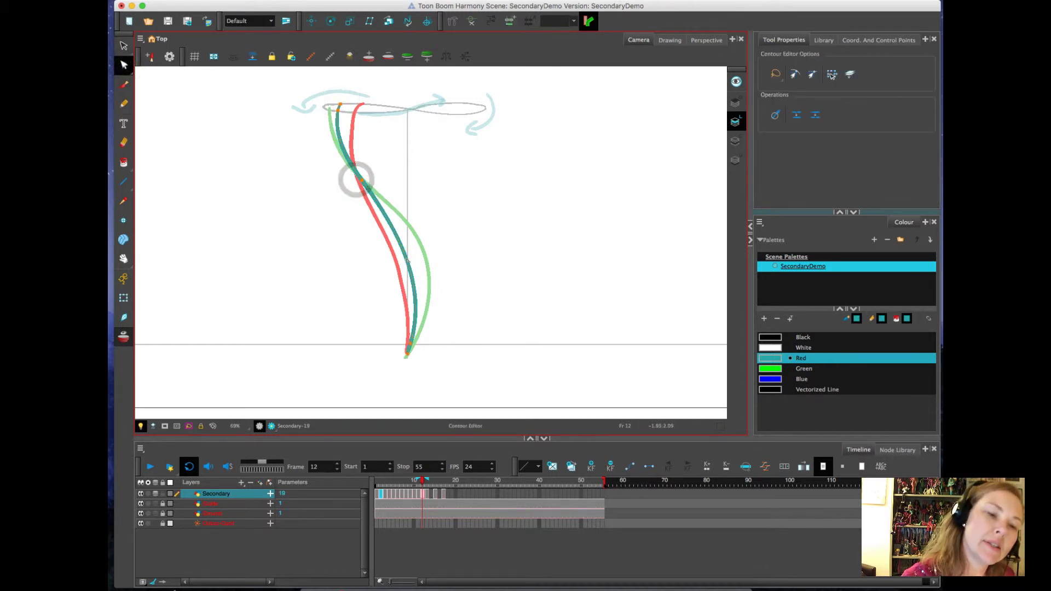
# Refine frame 10's curve with the Contour Editor so it sits evenly between its neighbours, flipping through adjacent frames to check it.
pyautogui.press(',')
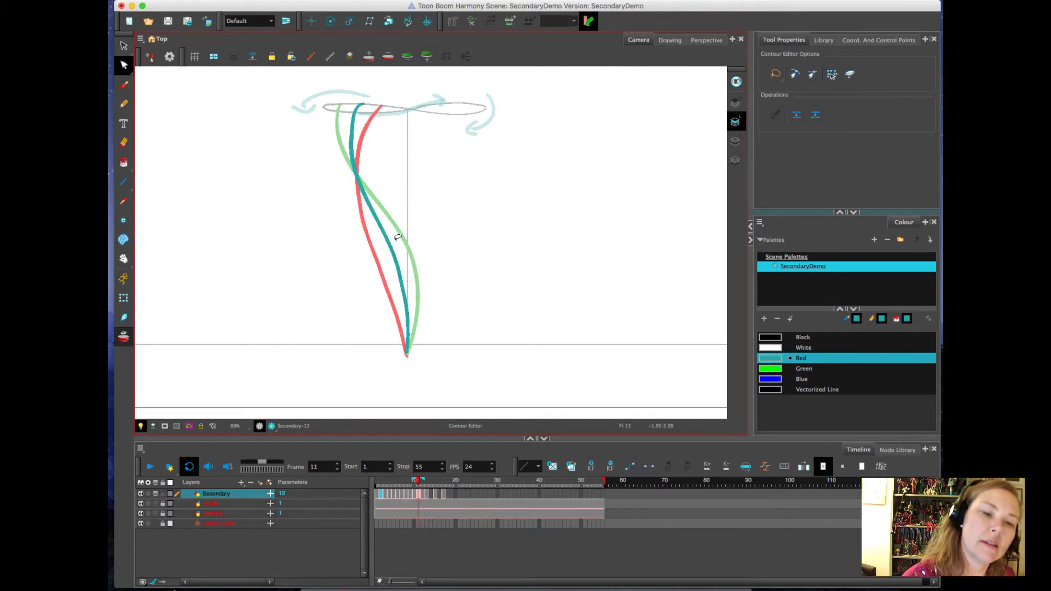
pyautogui.press(',')
pyautogui.press(',')
pyautogui.press('.')
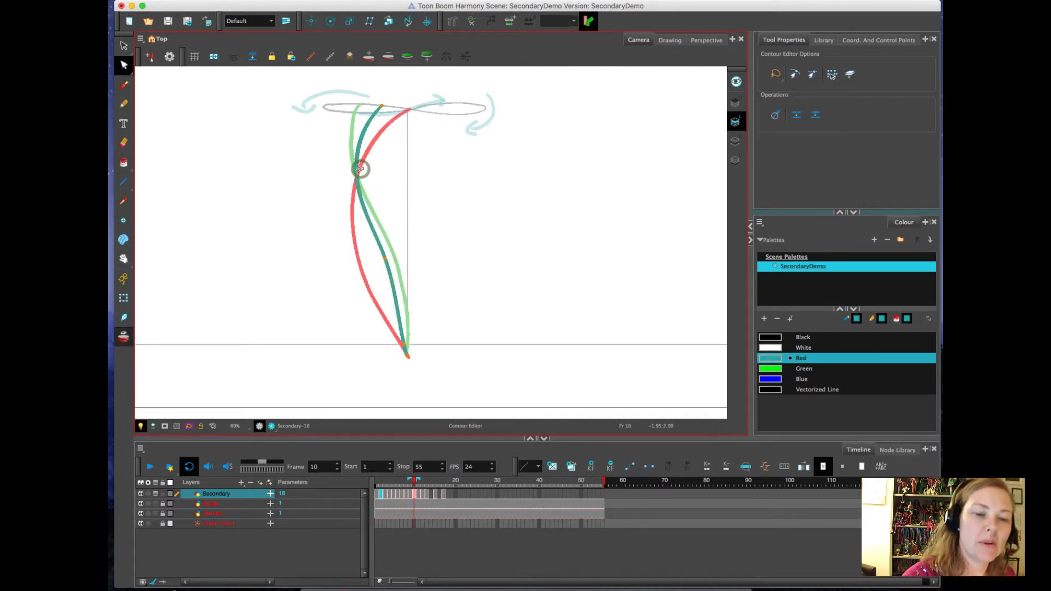
pyautogui.press(',')
pyautogui.press(',')
pyautogui.press('.')
pyautogui.press('.')
# Smooth the lower bend of frame 11's curve and shift the upper end of frame 12's curve slightly towards the centre.
pyautogui.press('.')
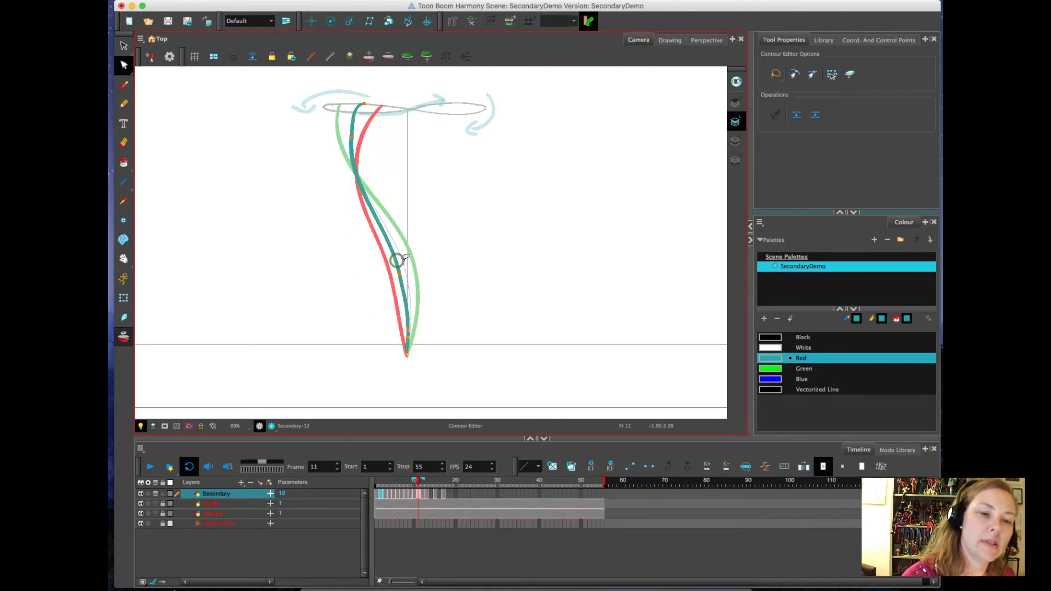
pyautogui.moveTo(396, 260); pyautogui.dragTo(397, 261)
pyautogui.press(',')
pyautogui.press('.')
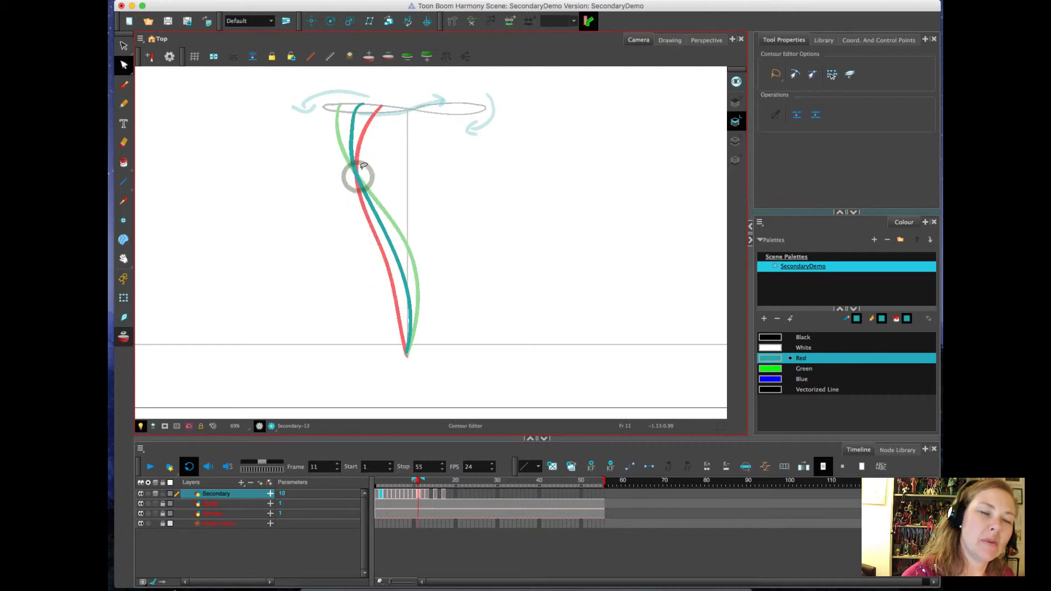
pyautogui.press('.')
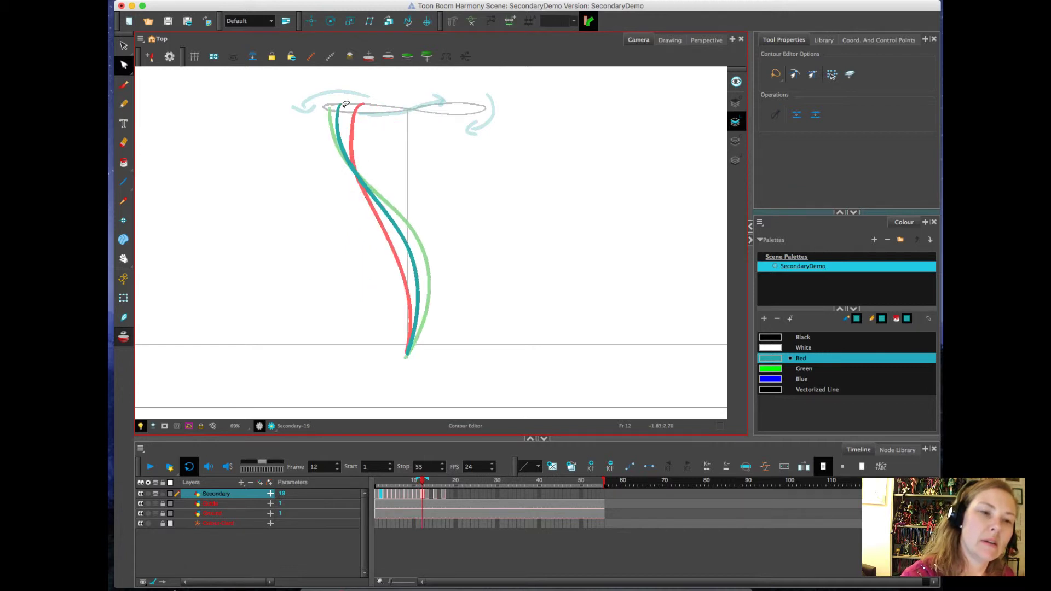
pyautogui.moveTo(340, 104); pyautogui.dragTo(342, 114)
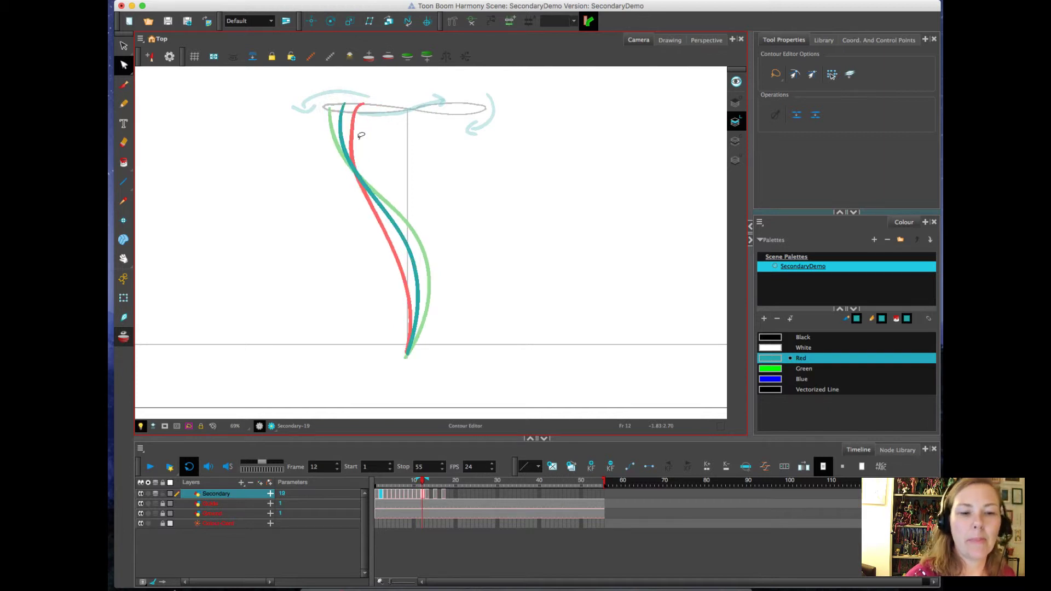
# Draw frame 14's in-between S-curve with the Pencil, from the left loop's lower edge to the guide line's base.
pyautogui.press('.')
pyautogui.press('.')
pyautogui.click(125, 102)
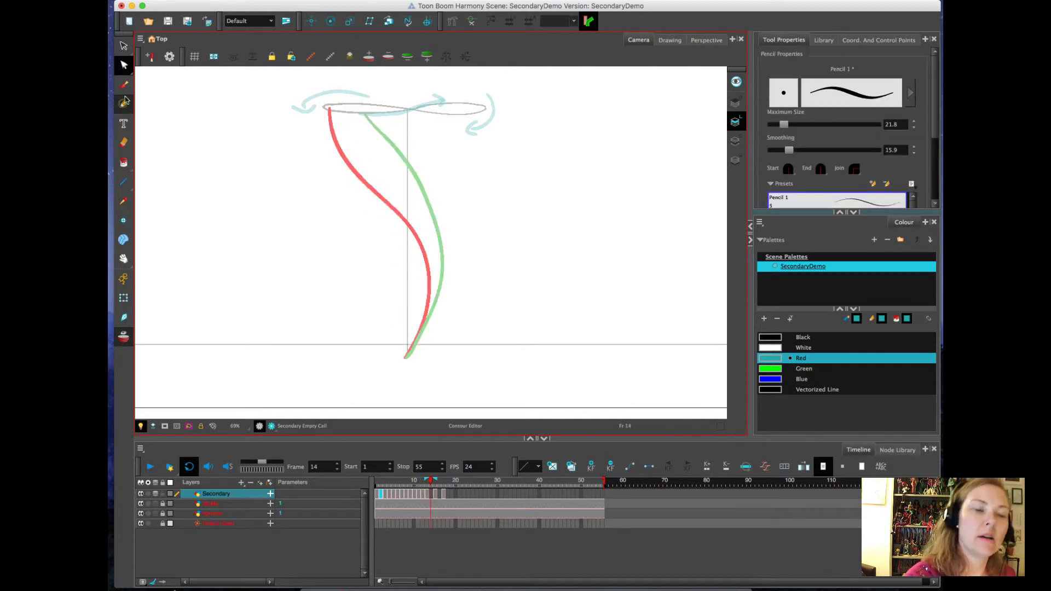
pyautogui.moveTo(378, 168)
pyautogui.mouseDown()
pyautogui.moveTo(421, 222)
pyautogui.moveTo(435, 286)
pyautogui.moveTo(419, 328)
pyautogui.mouseUp()
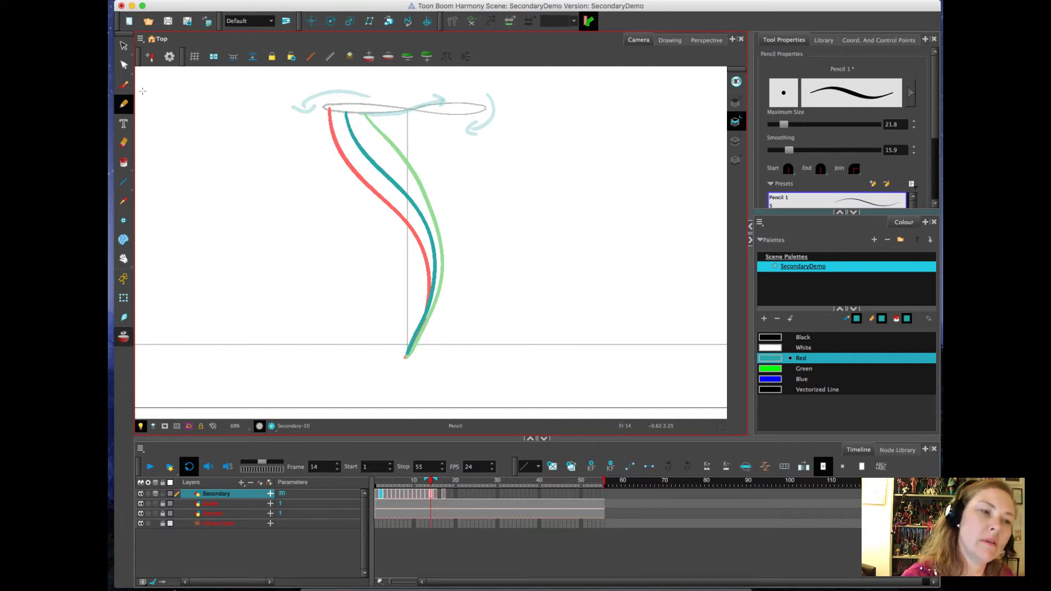
# Adjust the lower bend and base point of frame 14's curve with the Contour Editor and check it against the previous frame.
pyautogui.click(125, 64)
pyautogui.moveTo(430, 306); pyautogui.dragTo(433, 310)
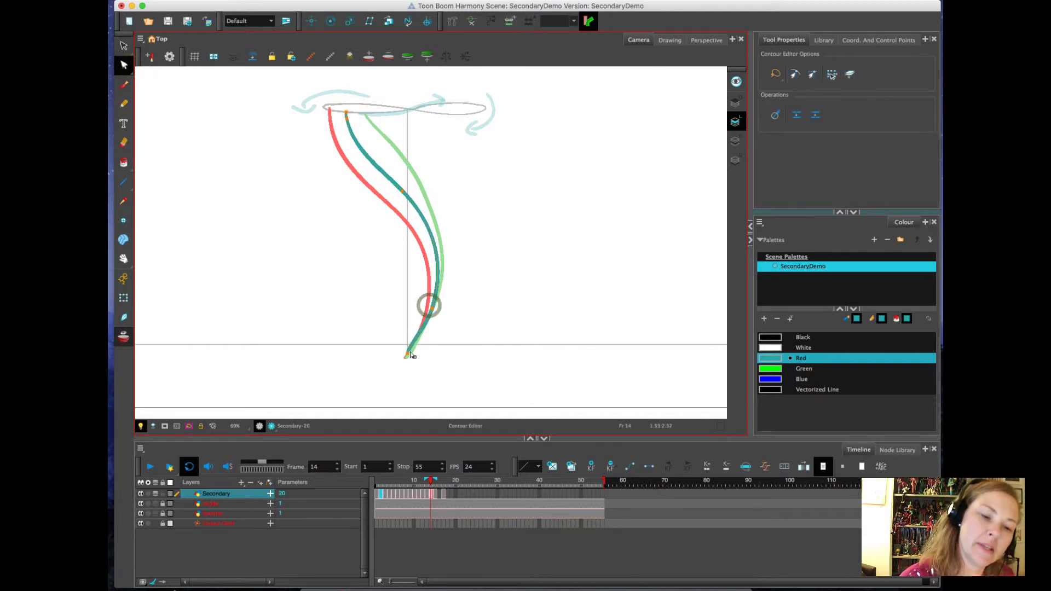
pyautogui.moveTo(408, 354); pyautogui.dragTo(406, 356)
pyautogui.moveTo(440, 270); pyautogui.dragTo(438, 270)
pyautogui.press(',')
pyautogui.press('.')
# Draw frame 16's in-between curve from the left loop's lower edge to the guide line's base and smooth the stroke.
pyautogui.press('.')
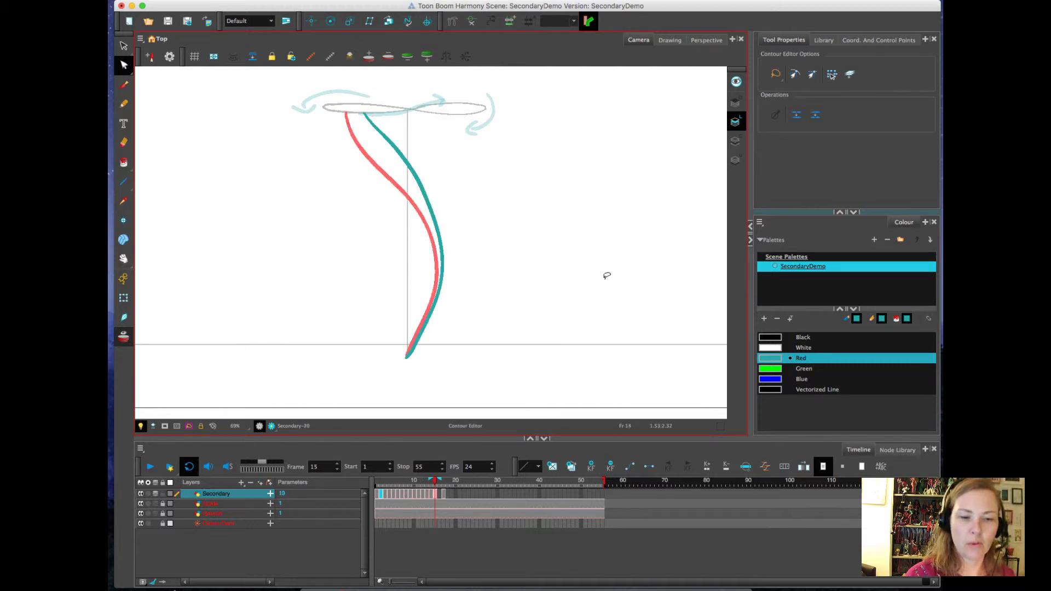
pyautogui.press('.')
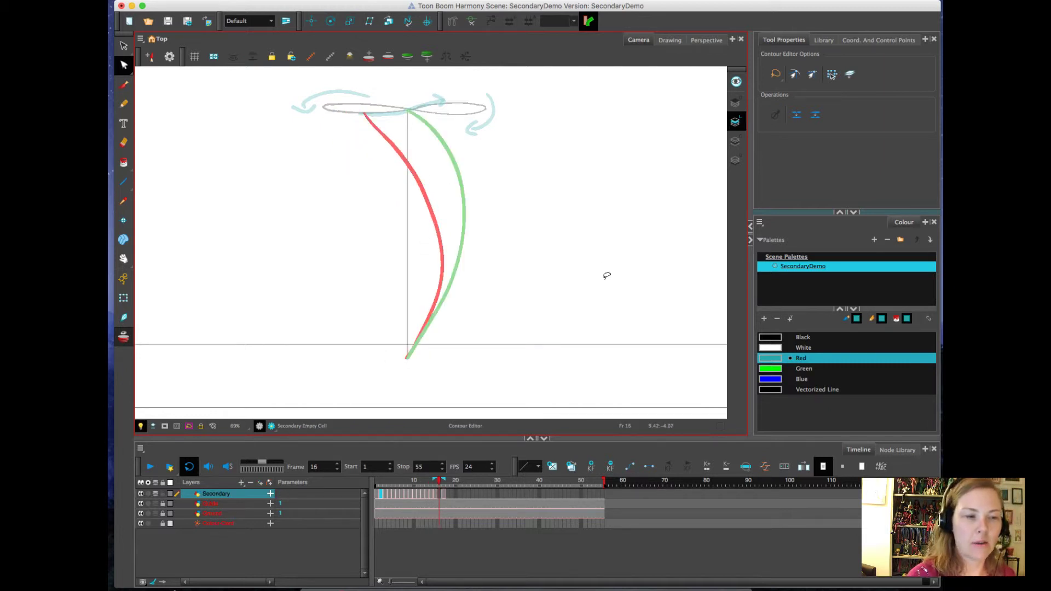
pyautogui.click(124, 104)
pyautogui.moveTo(432, 164)
pyautogui.mouseDown()
pyautogui.moveTo(451, 248)
pyautogui.moveTo(415, 343)
pyautogui.mouseUp()
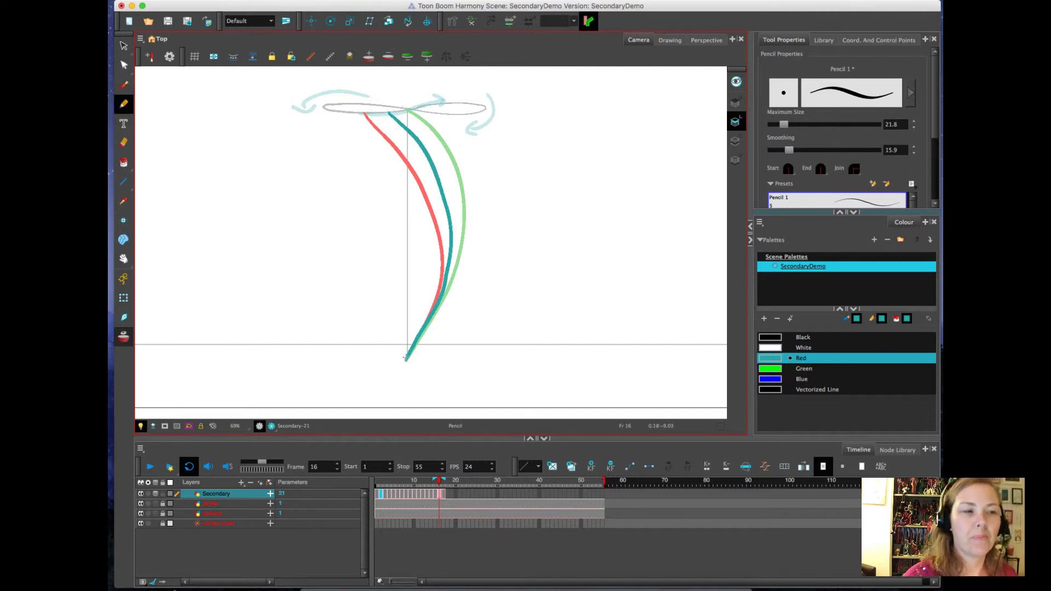
pyautogui.click(124, 46)
pyautogui.click(439, 186)
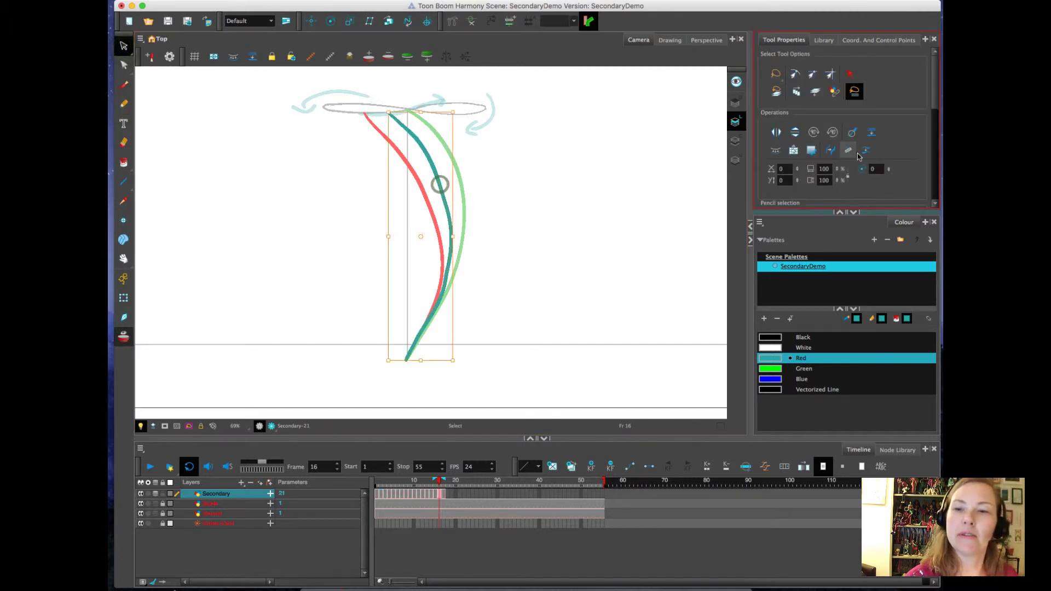
pyautogui.click(852, 133)
pyautogui.click(123, 47)
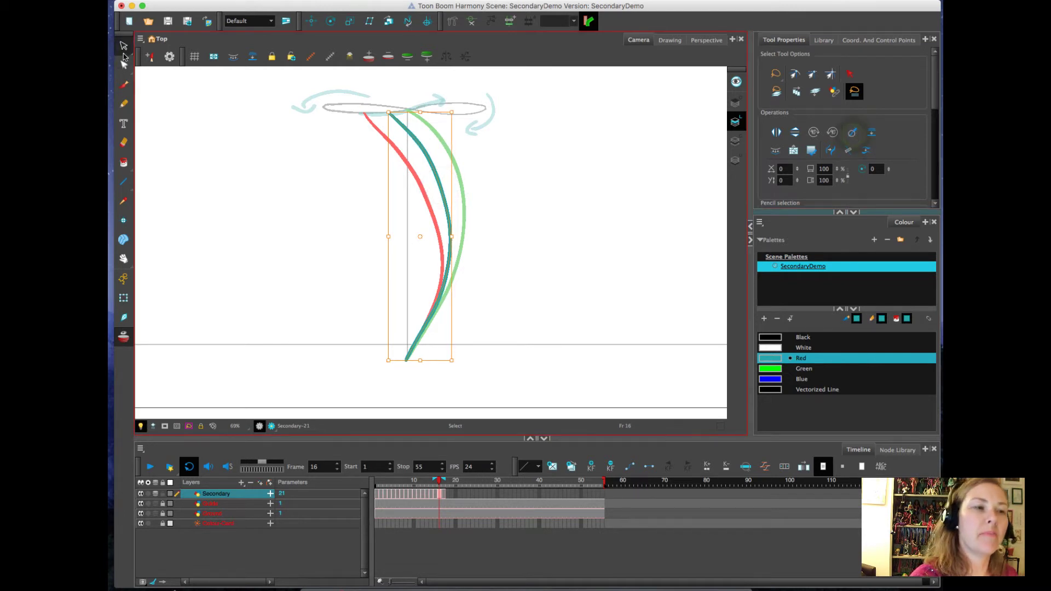
# Set the stop frame to 17 and play the looping animation.
pyautogui.click(587, 481)
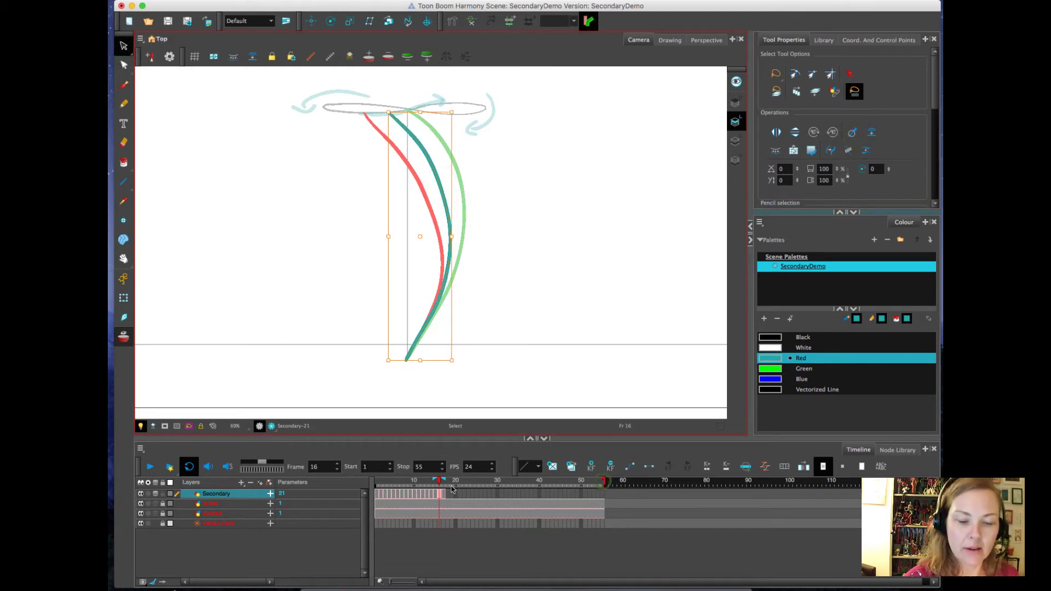
pyautogui.moveTo(611, 486); pyautogui.dragTo(444, 489)
pyautogui.click(151, 467)
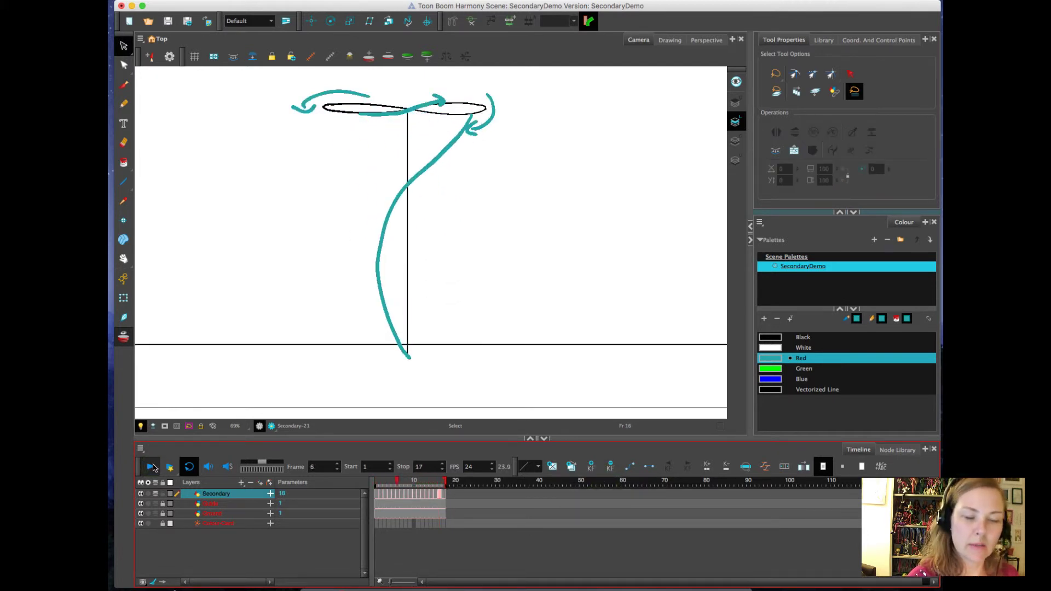
# Stop playback, return to frame 1 and extend the scene's length to 96 frames.
pyautogui.click(153, 466)
pyautogui.click(379, 485)
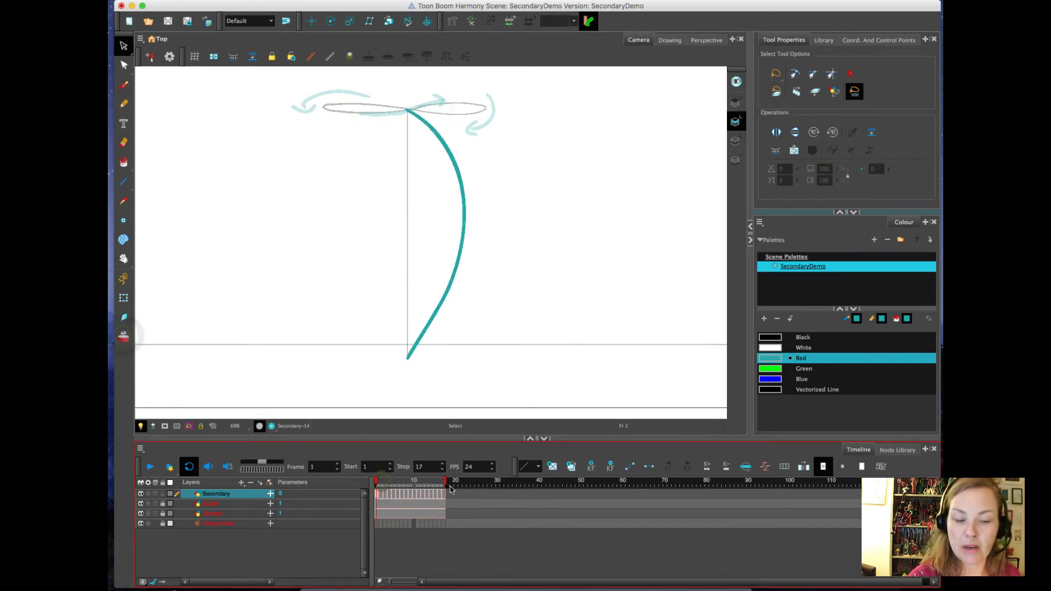
pyautogui.moveTo(454, 484); pyautogui.dragTo(774, 485)
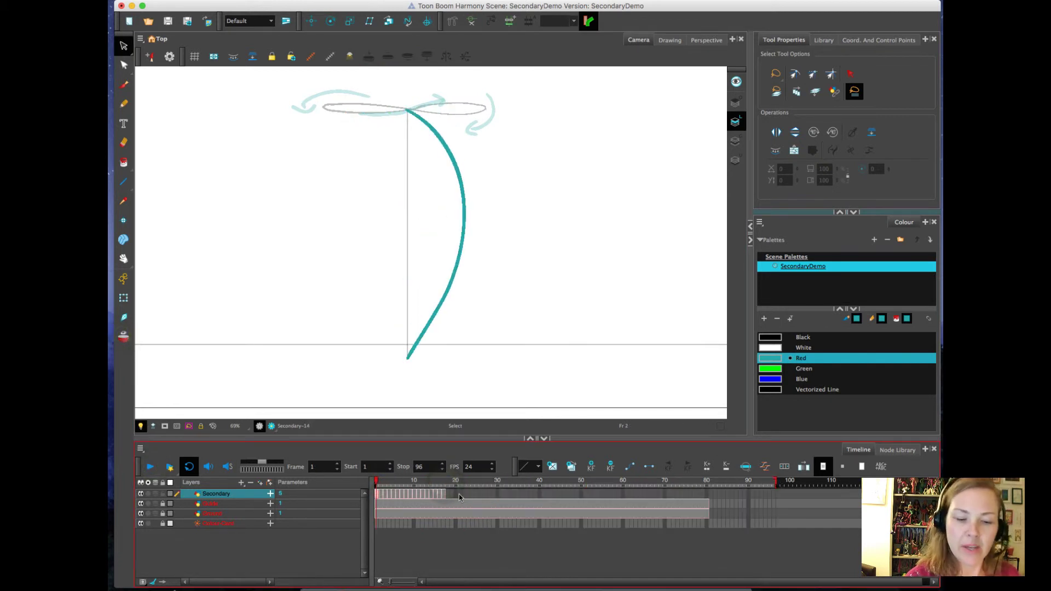
# Set the exposure of all the Secondary layer's drawings to 5 frames each.
pyautogui.rightClick(414, 497)
pyautogui.moveTo(493, 335)
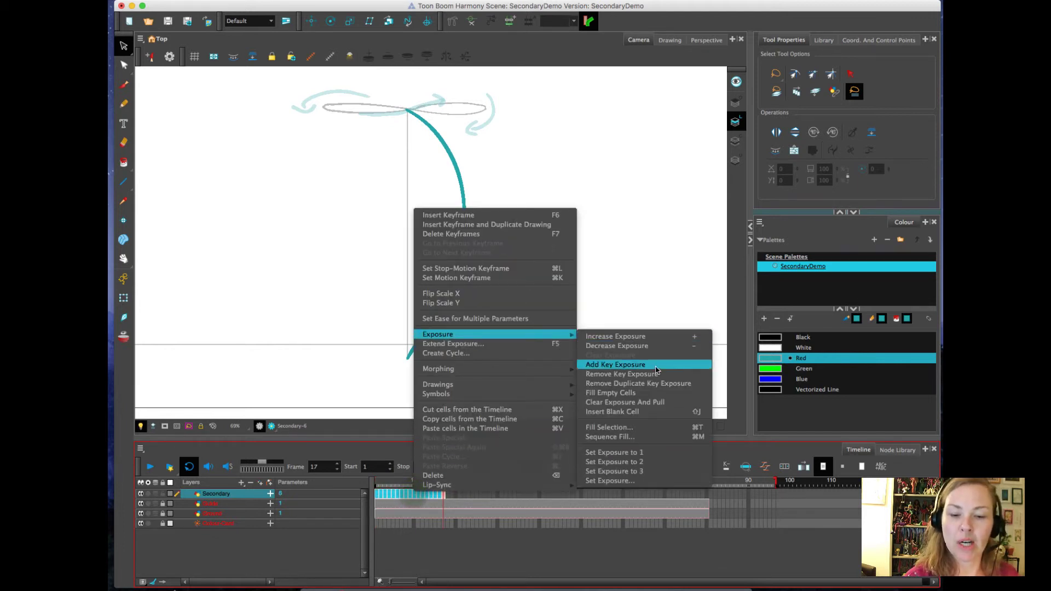
pyautogui.click(659, 481)
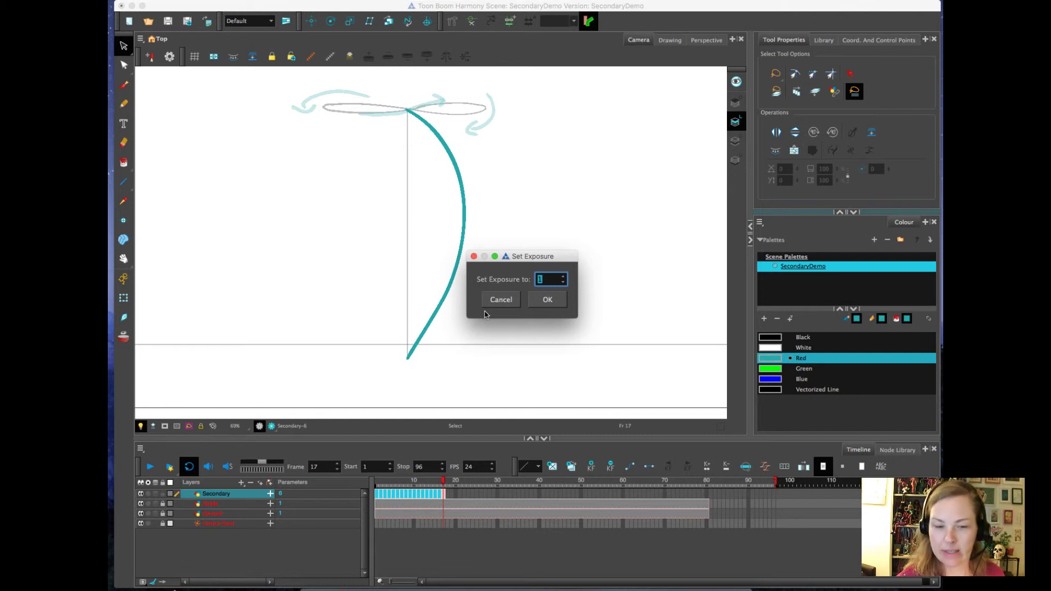
pyautogui.press('Return')
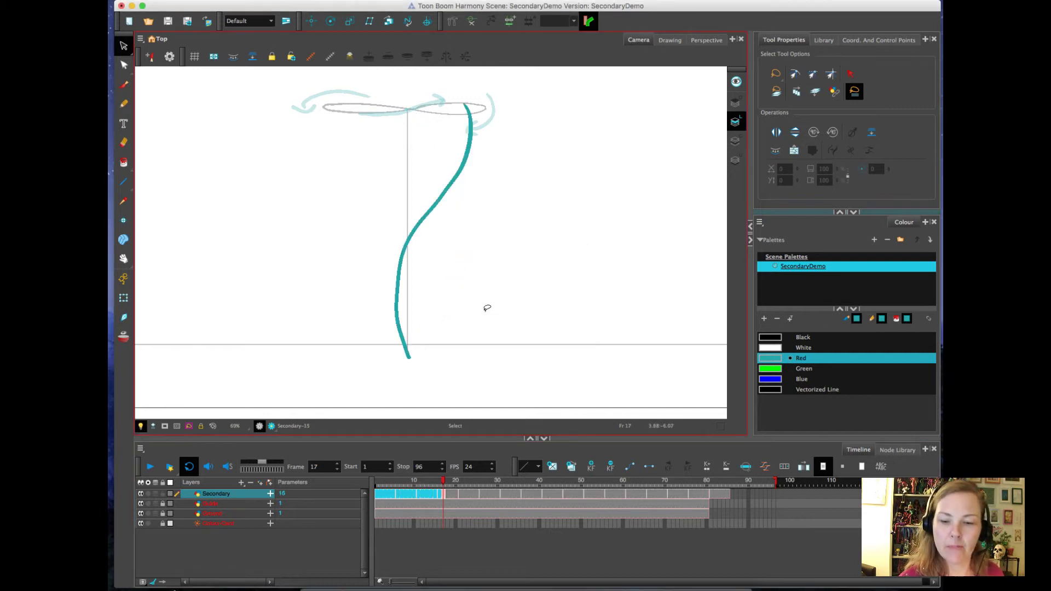
# Extend the Guide and Ground layers and trim the scene to frame 85, and play the slowed loop.
pyautogui.moveTo(728, 502); pyautogui.dragTo(727, 511)
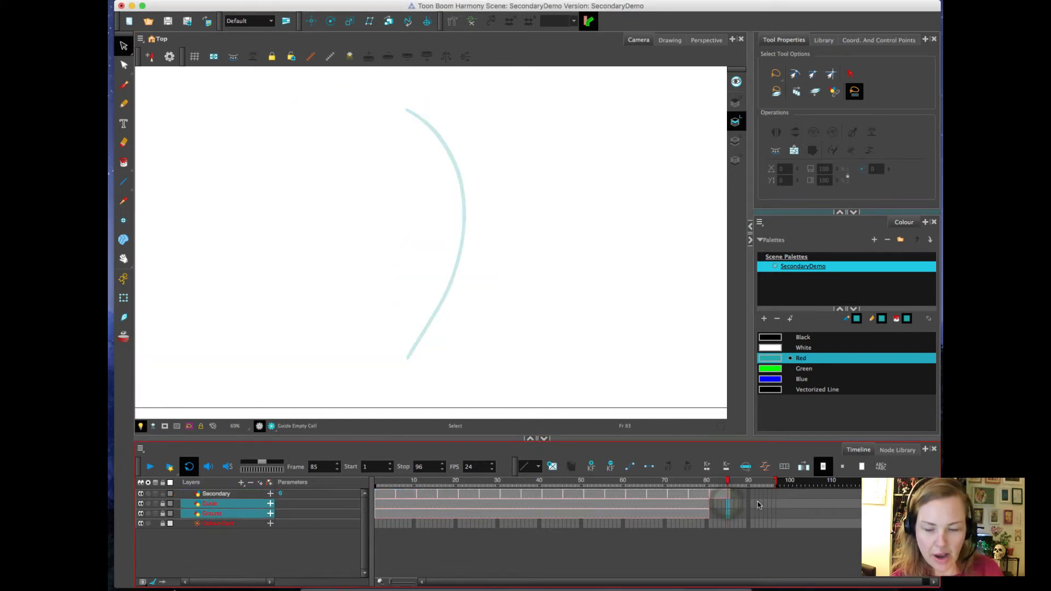
pyautogui.press('F5')
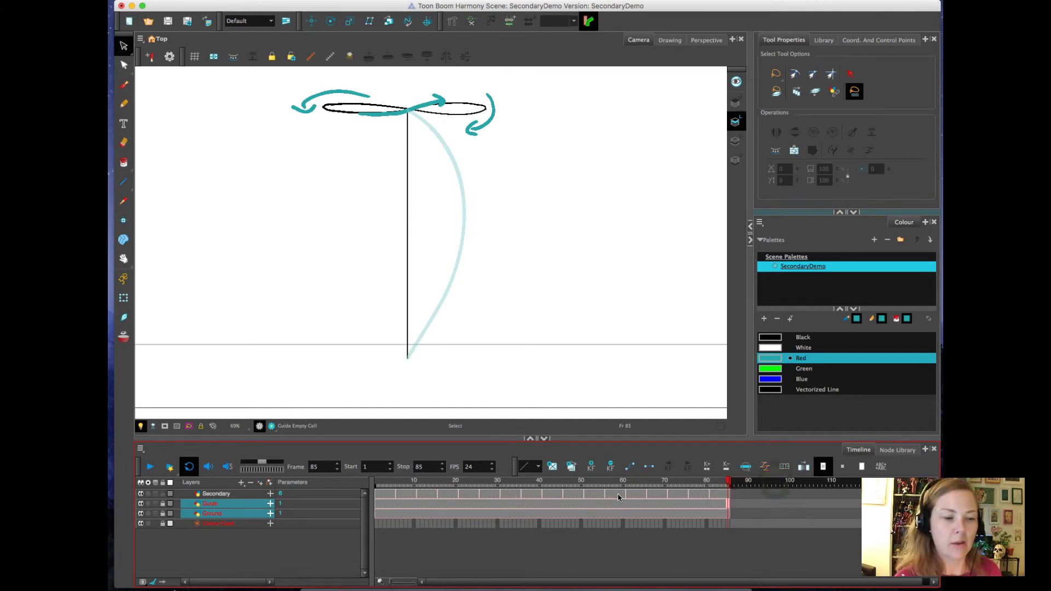
pyautogui.click(152, 468)
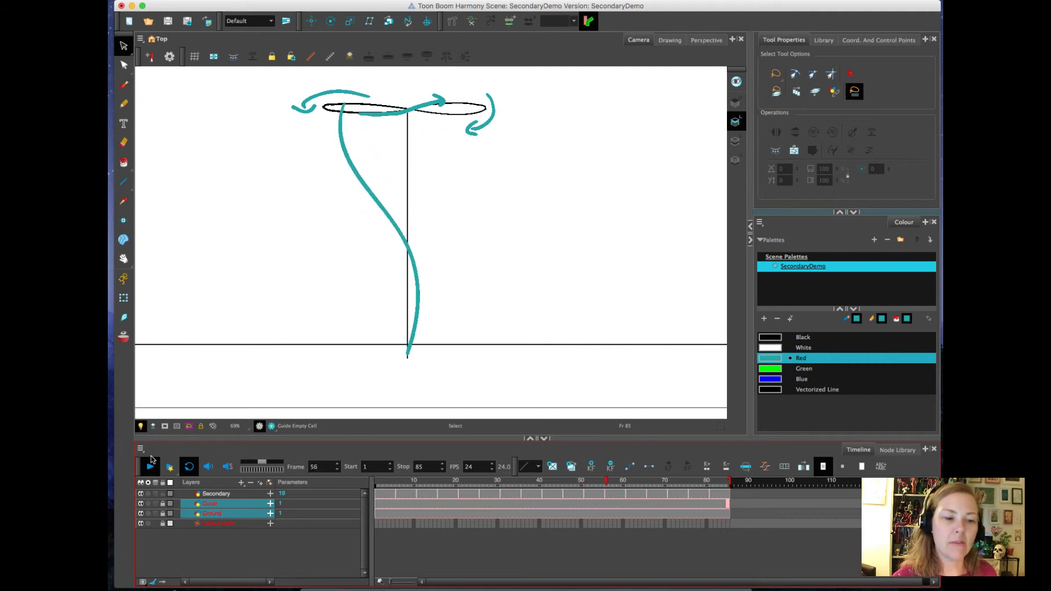
# Hide the Guide layer while keeping Ground visible, and play the Secondary animation.
pyautogui.click(141, 504)
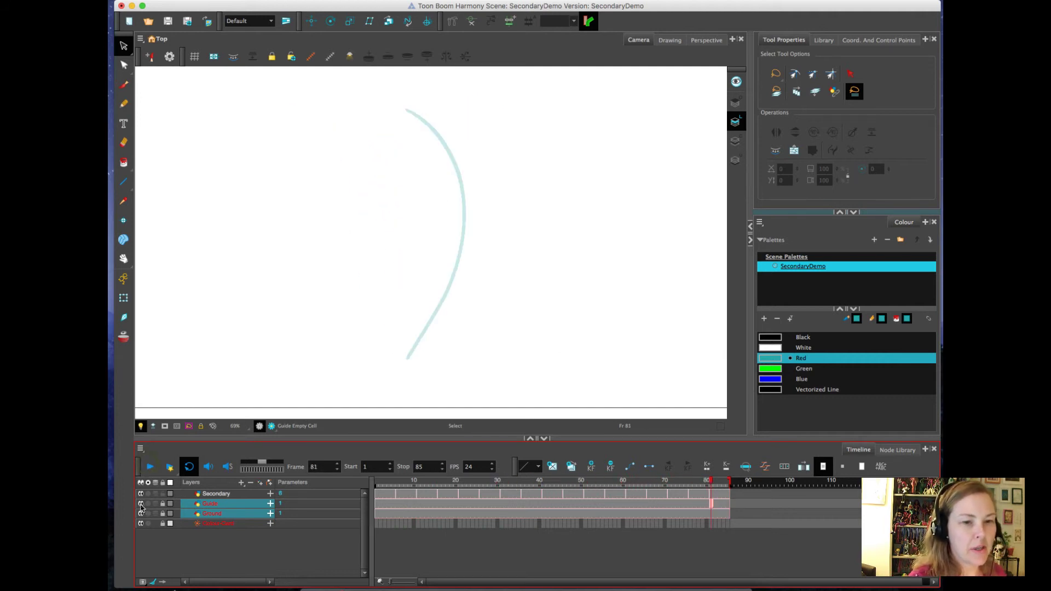
pyautogui.click(207, 543)
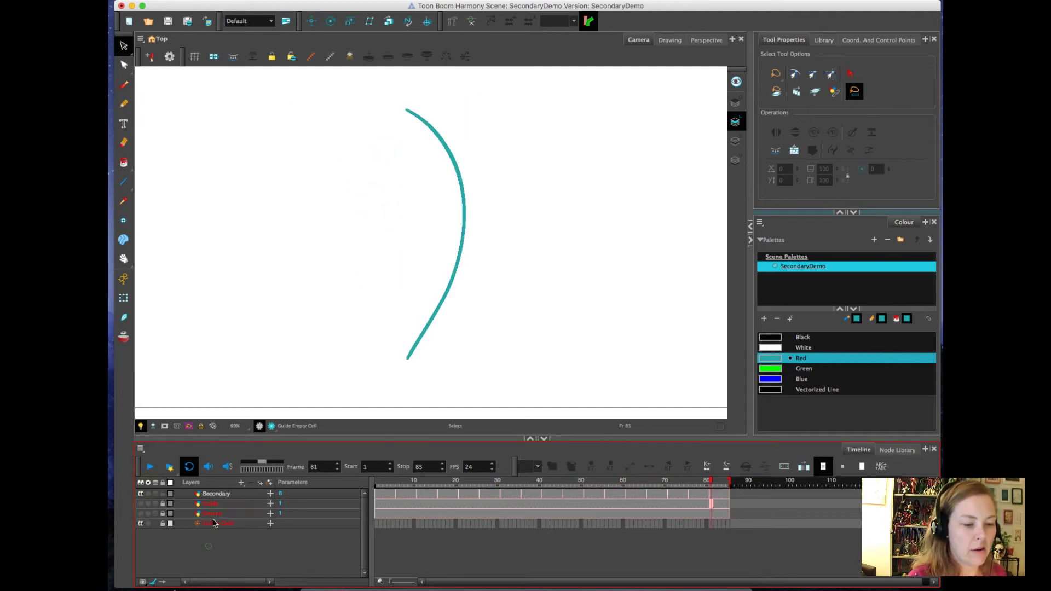
pyautogui.doubleClick(216, 514)
pyautogui.click(141, 514)
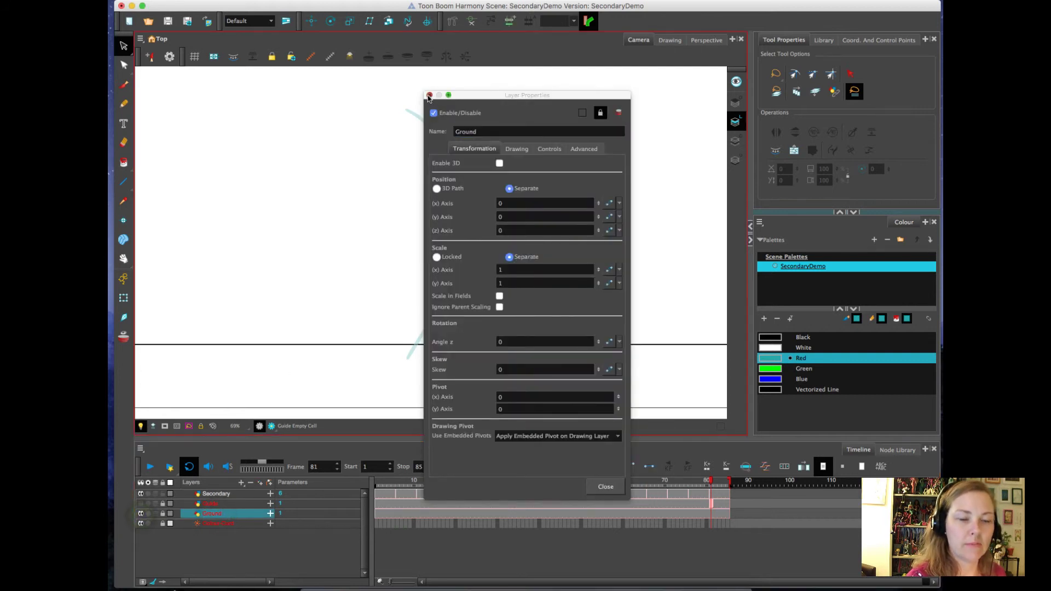
pyautogui.press('Escape')
pyautogui.click(207, 495)
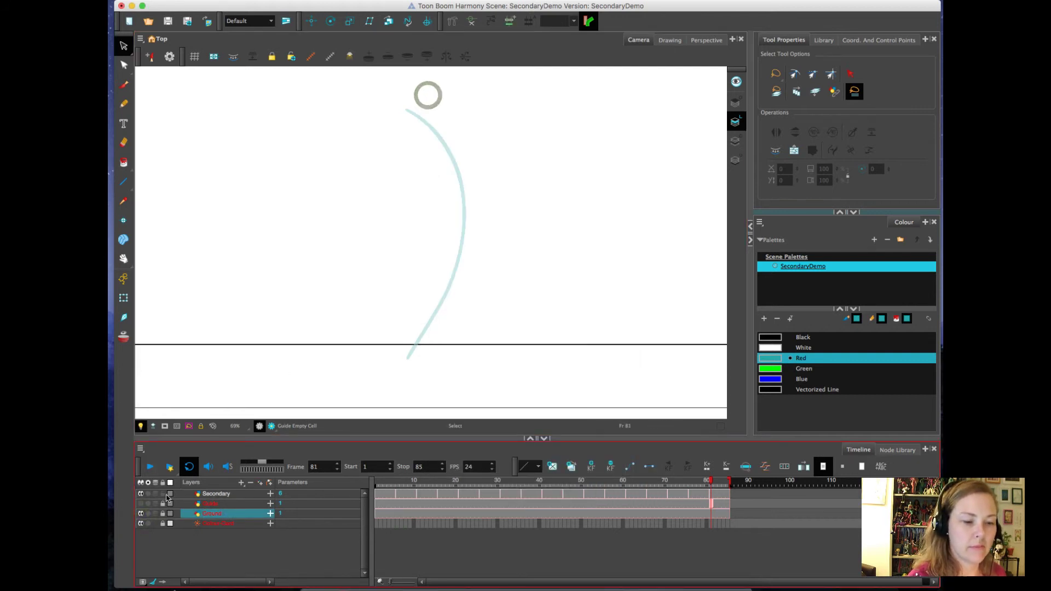
pyautogui.click(150, 468)
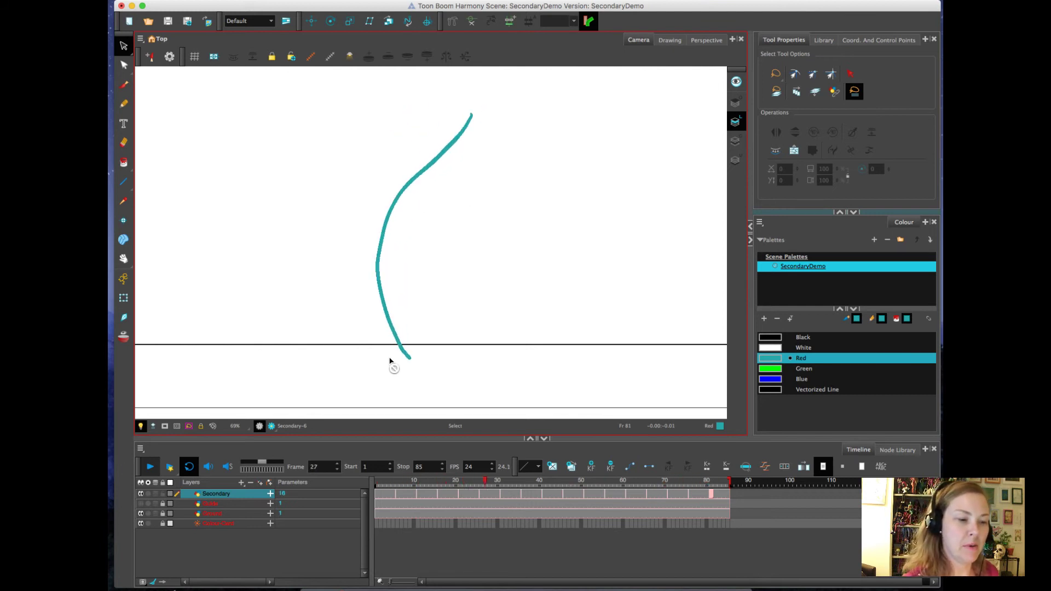
pyautogui.click(151, 465)
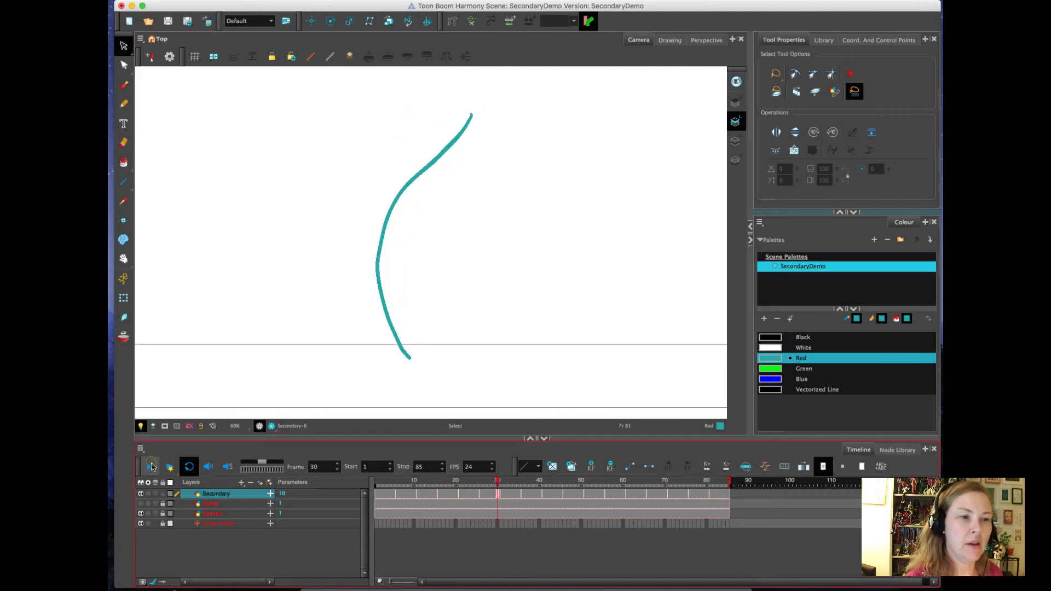
# Add a vector drawing layer named Drawing above Secondary, with the Pencil tool ready for sketching.
pyautogui.click(125, 104)
pyautogui.click(261, 483)
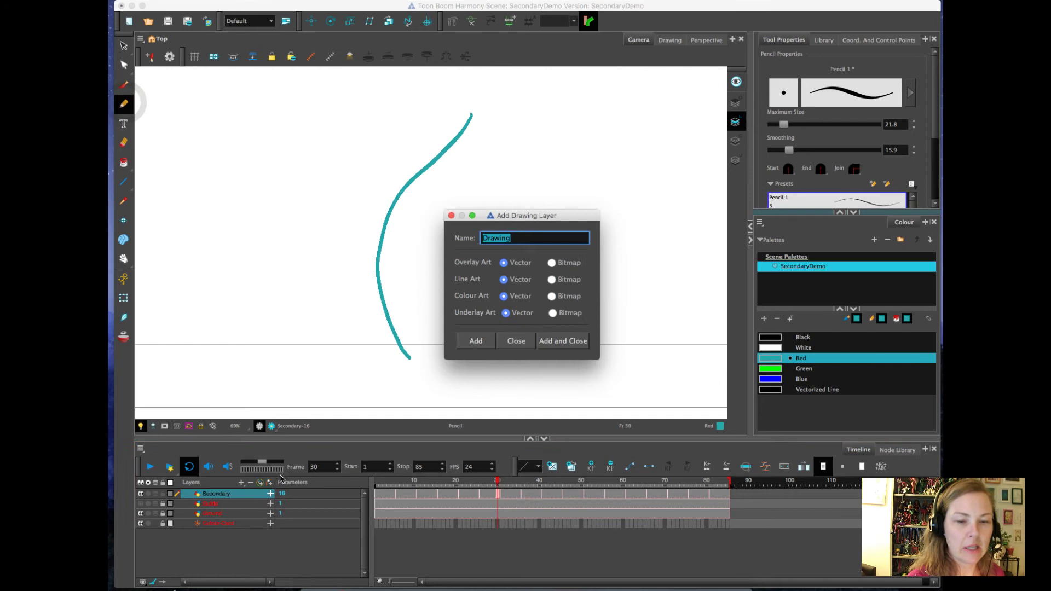
pyautogui.click(553, 341)
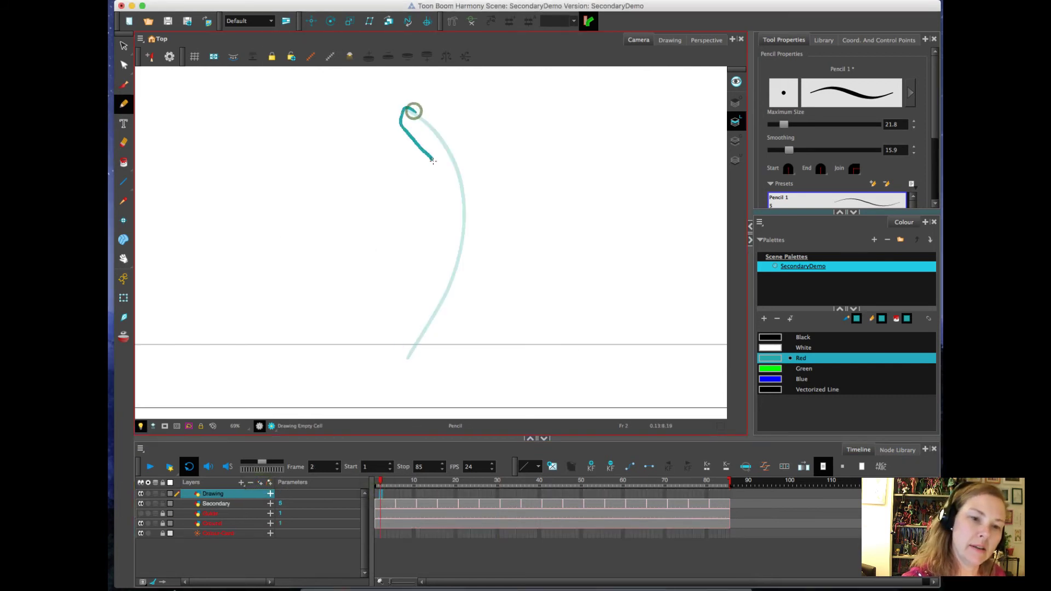
# Try a thin closed Pencil outline around frame 2's curve on the Drawing layer and undo it.
pyautogui.moveTo(433, 160)
pyautogui.mouseDown()
pyautogui.moveTo(449, 196)
pyautogui.moveTo(446, 258)
pyautogui.moveTo(407, 343)
pyautogui.moveTo(441, 313)
pyautogui.mouseUp()
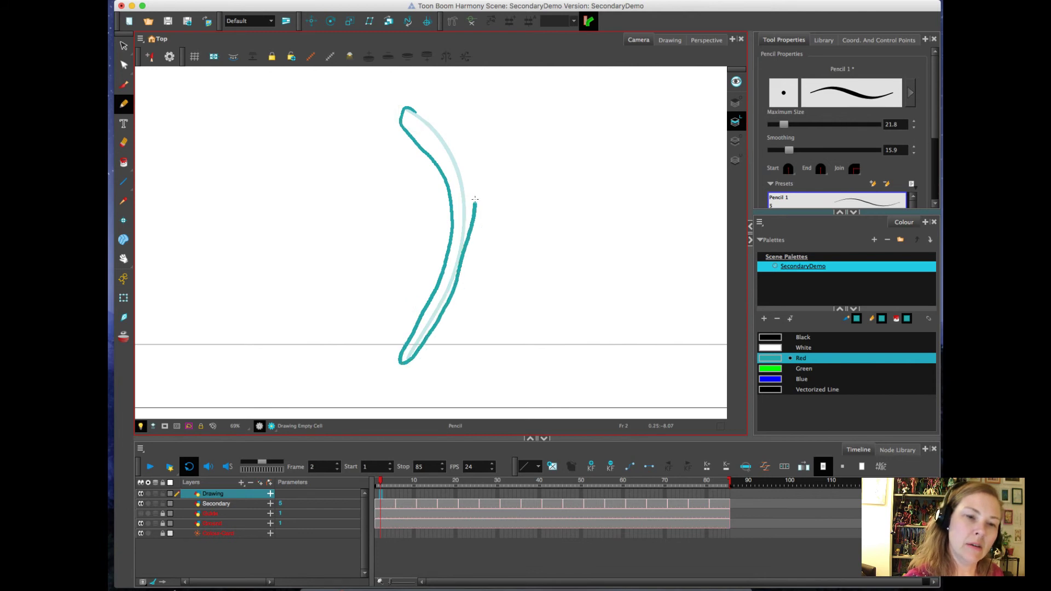
pyautogui.moveTo(424, 115); pyautogui.dragTo(430, 118)
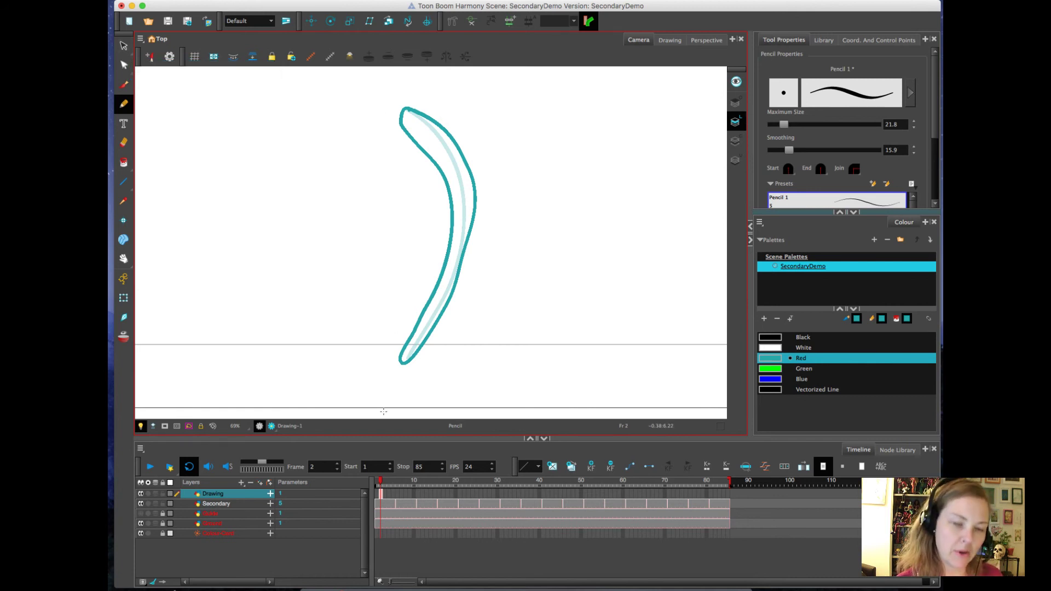
pyautogui.press('super+z')
pyautogui.moveTo(404, 112)
pyautogui.mouseDown()
pyautogui.moveTo(404, 356)
pyautogui.moveTo(499, 248)
pyautogui.moveTo(465, 135)
pyautogui.moveTo(408, 112)
pyautogui.mouseUp()
pyautogui.press('super+z')
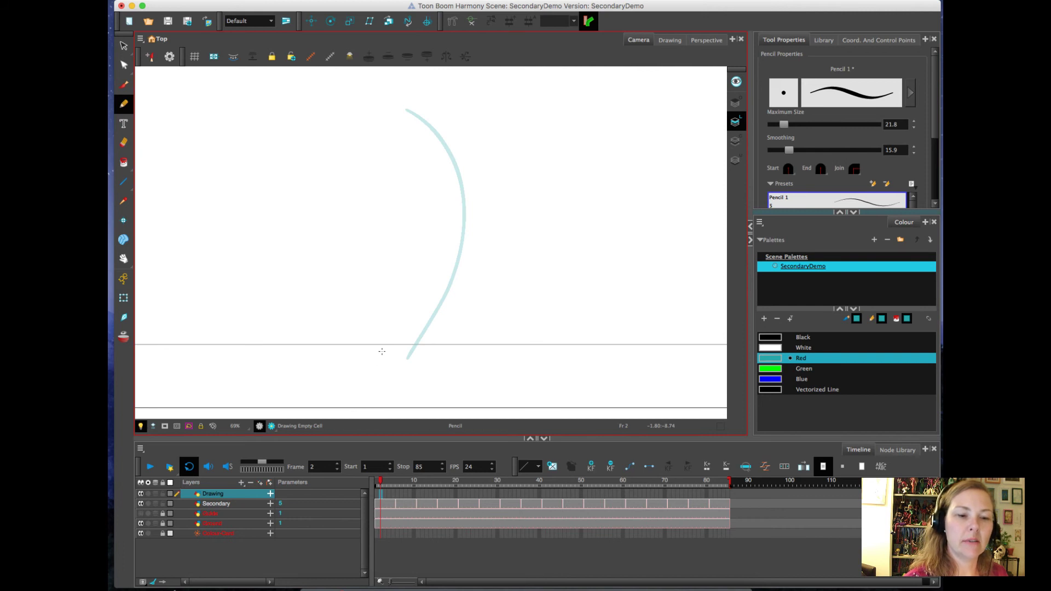
# Draw a wide, closed tail shape with a notched tip around frame 2's curve on the Drawing layer.
pyautogui.moveTo(366, 294)
pyautogui.mouseDown()
pyautogui.moveTo(414, 224)
pyautogui.moveTo(392, 95)
pyautogui.moveTo(503, 148)
pyautogui.moveTo(509, 249)
pyautogui.moveTo(483, 335)
pyautogui.mouseUp()
pyautogui.moveTo(383, 372); pyautogui.dragTo(372, 368)
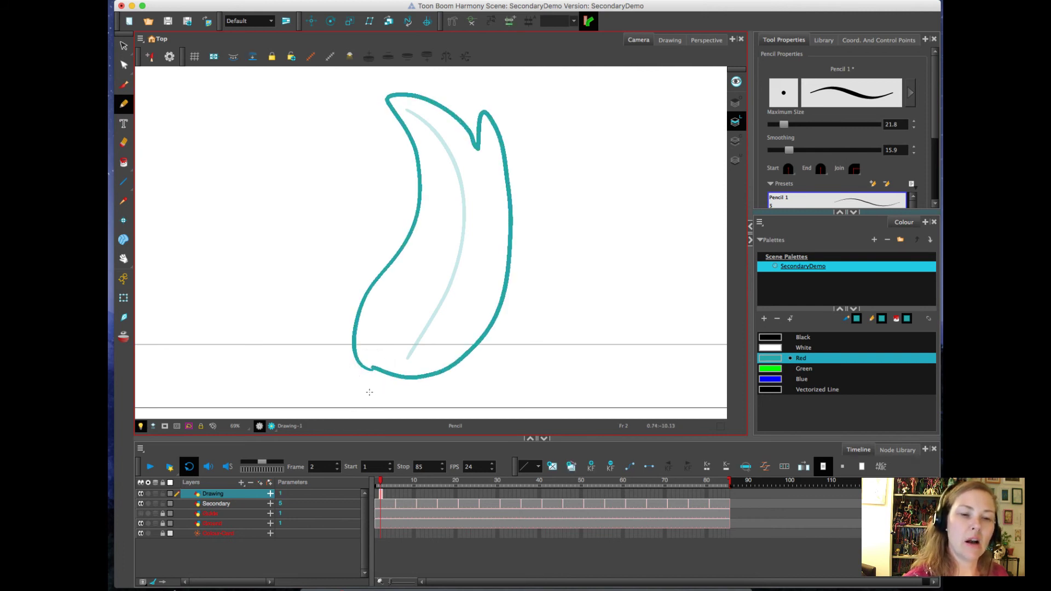
# Select the Drawing and Secondary layers together and rotate them counter-clockwise on frame 2 until the tail lies roughly horizontal.
pyautogui.click(241, 506)
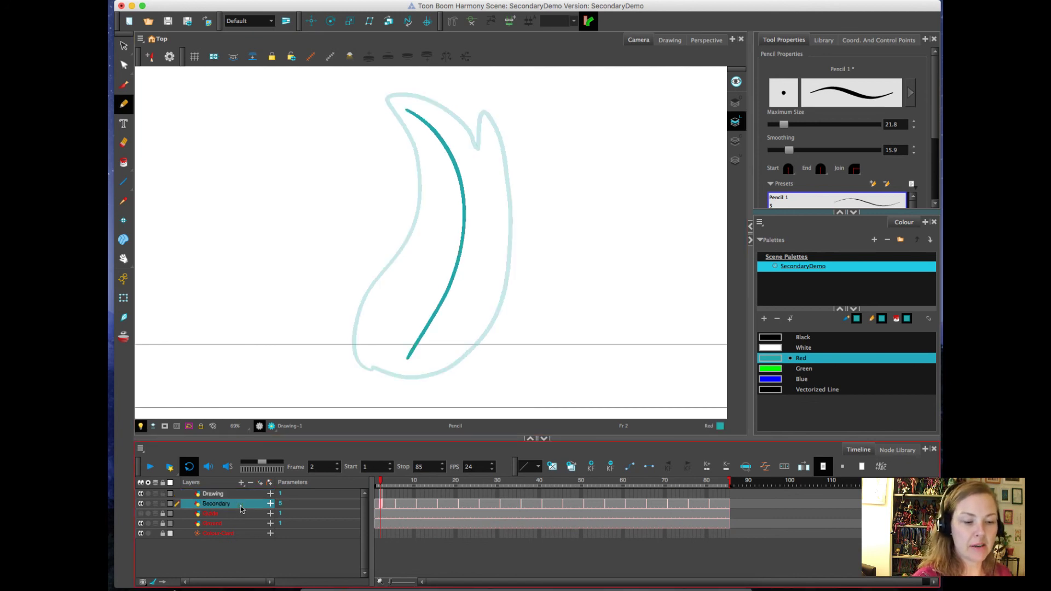
pyautogui.click(236, 495)
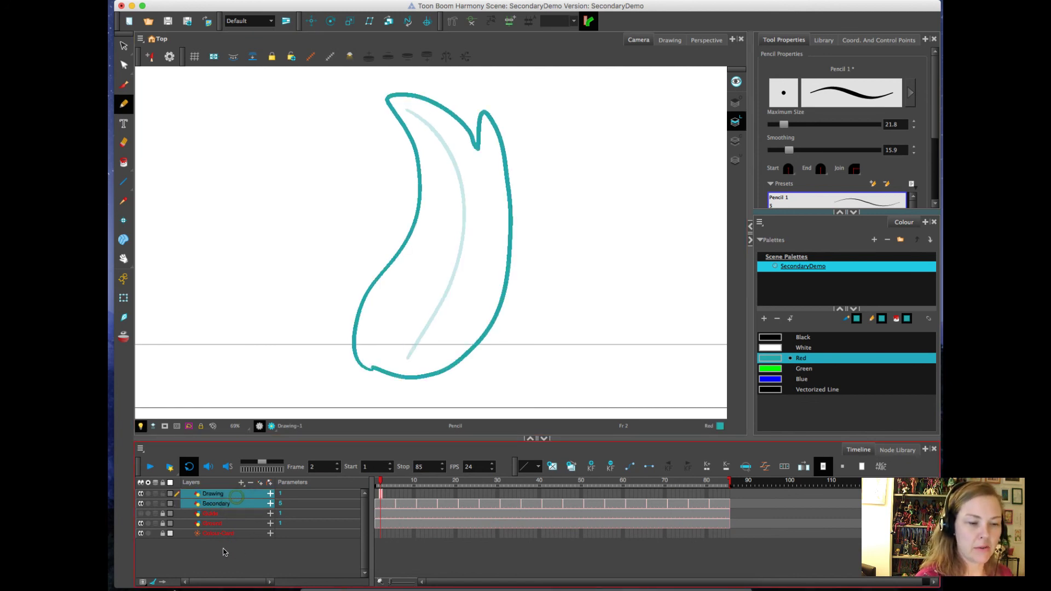
pyautogui.click(124, 297)
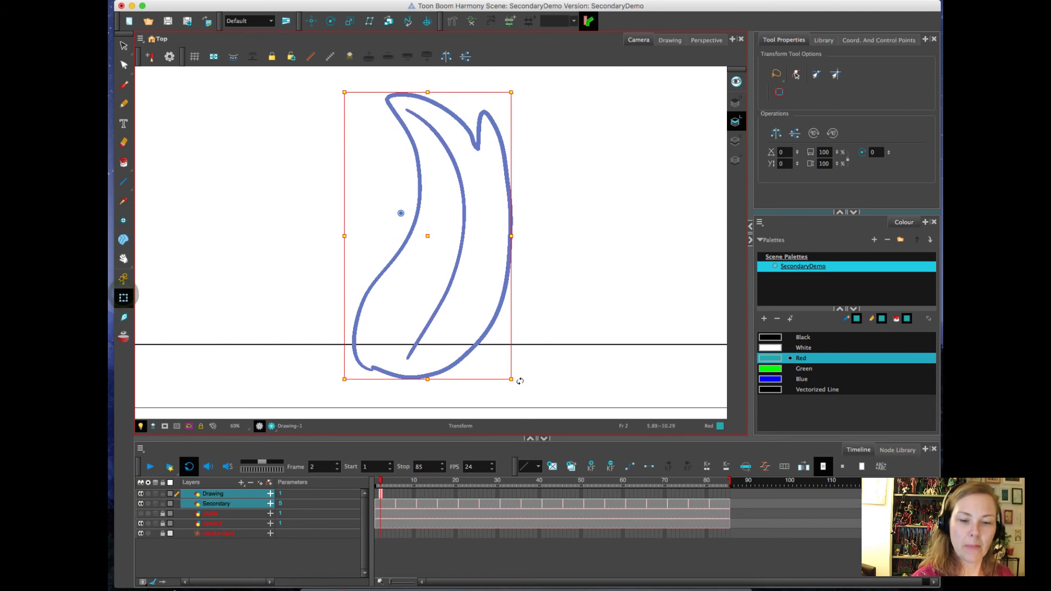
pyautogui.moveTo(538, 369)
pyautogui.mouseDown()
pyautogui.moveTo(615, 181)
pyautogui.moveTo(607, 211)
pyautogui.mouseUp()
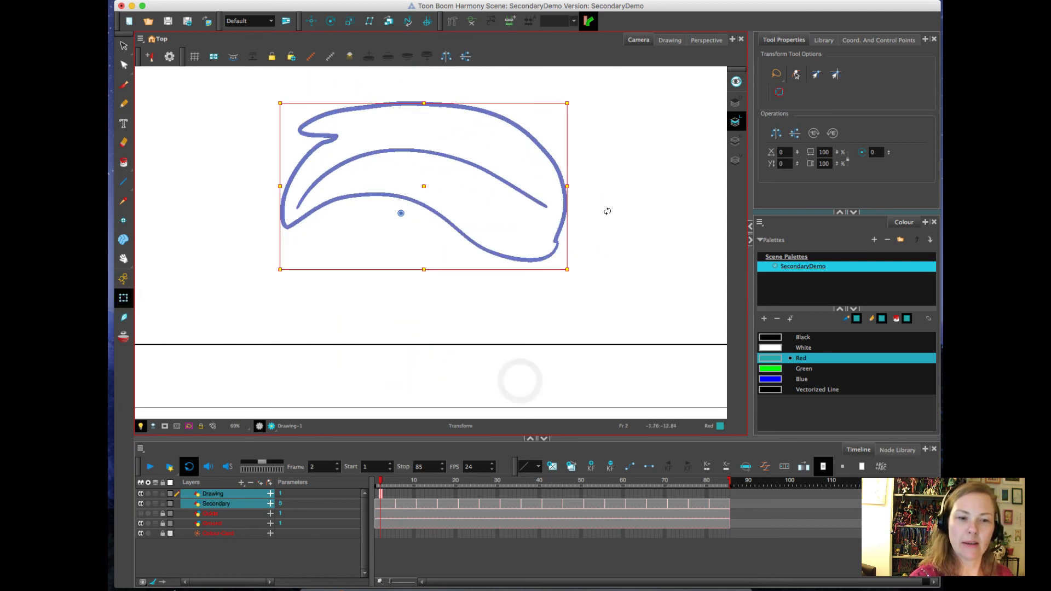
# Rotate the selected layers clockwise on frame 7 so the curve slopes diagonally, and scrub the timeline to frame 85.
pyautogui.moveTo(382, 481)
pyautogui.mouseDown()
pyautogui.moveTo(756, 483)
pyautogui.moveTo(381, 492)
pyautogui.moveTo(546, 504)
pyautogui.moveTo(728, 493)
pyautogui.moveTo(385, 494)
pyautogui.moveTo(402, 489)
pyautogui.mouseUp()
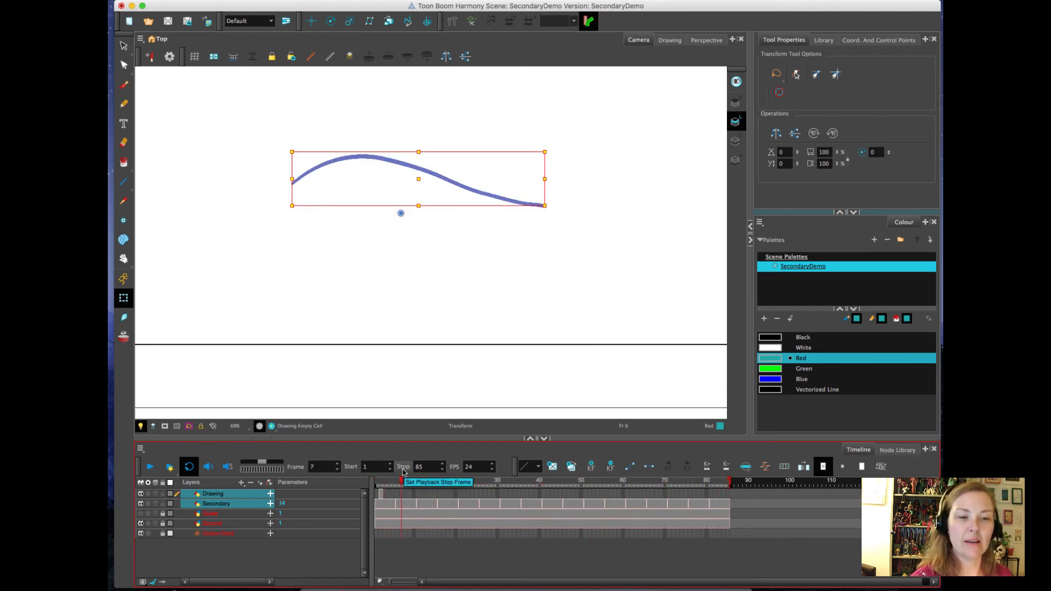
pyautogui.moveTo(550, 144); pyautogui.dragTo(558, 252)
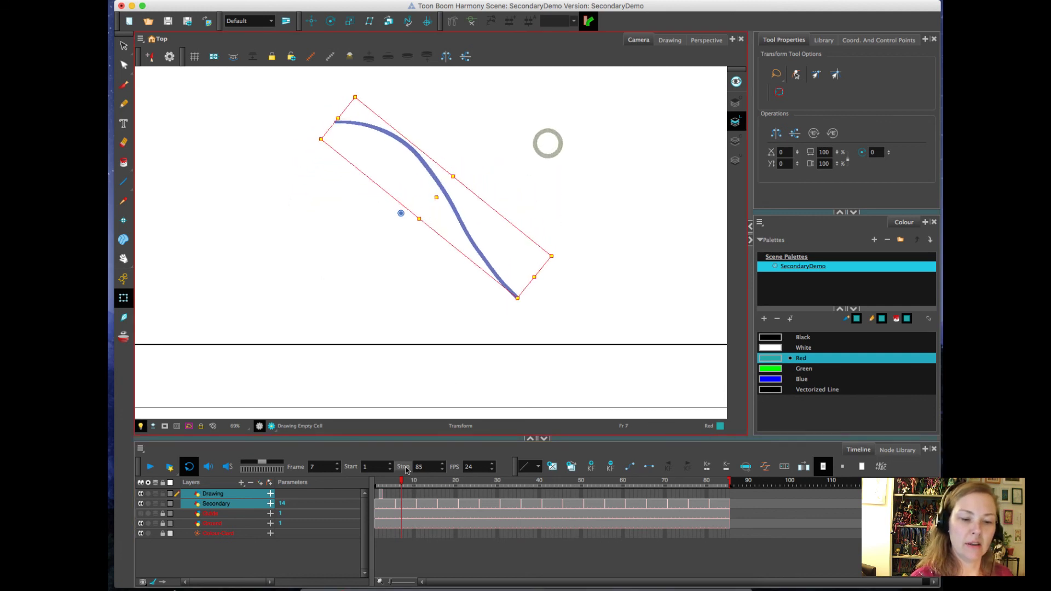
pyautogui.moveTo(403, 482); pyautogui.dragTo(729, 485)
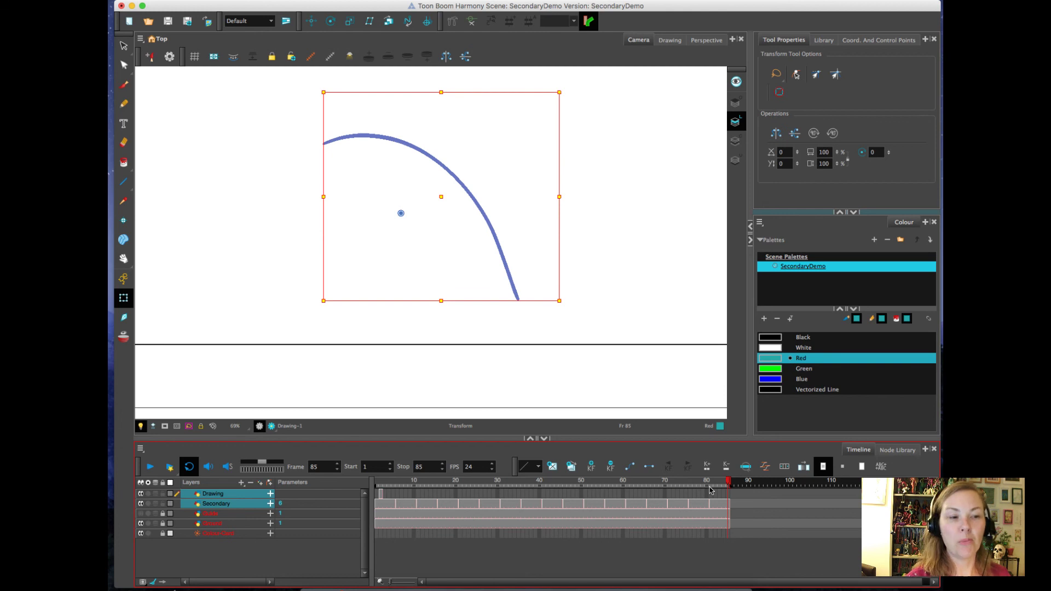